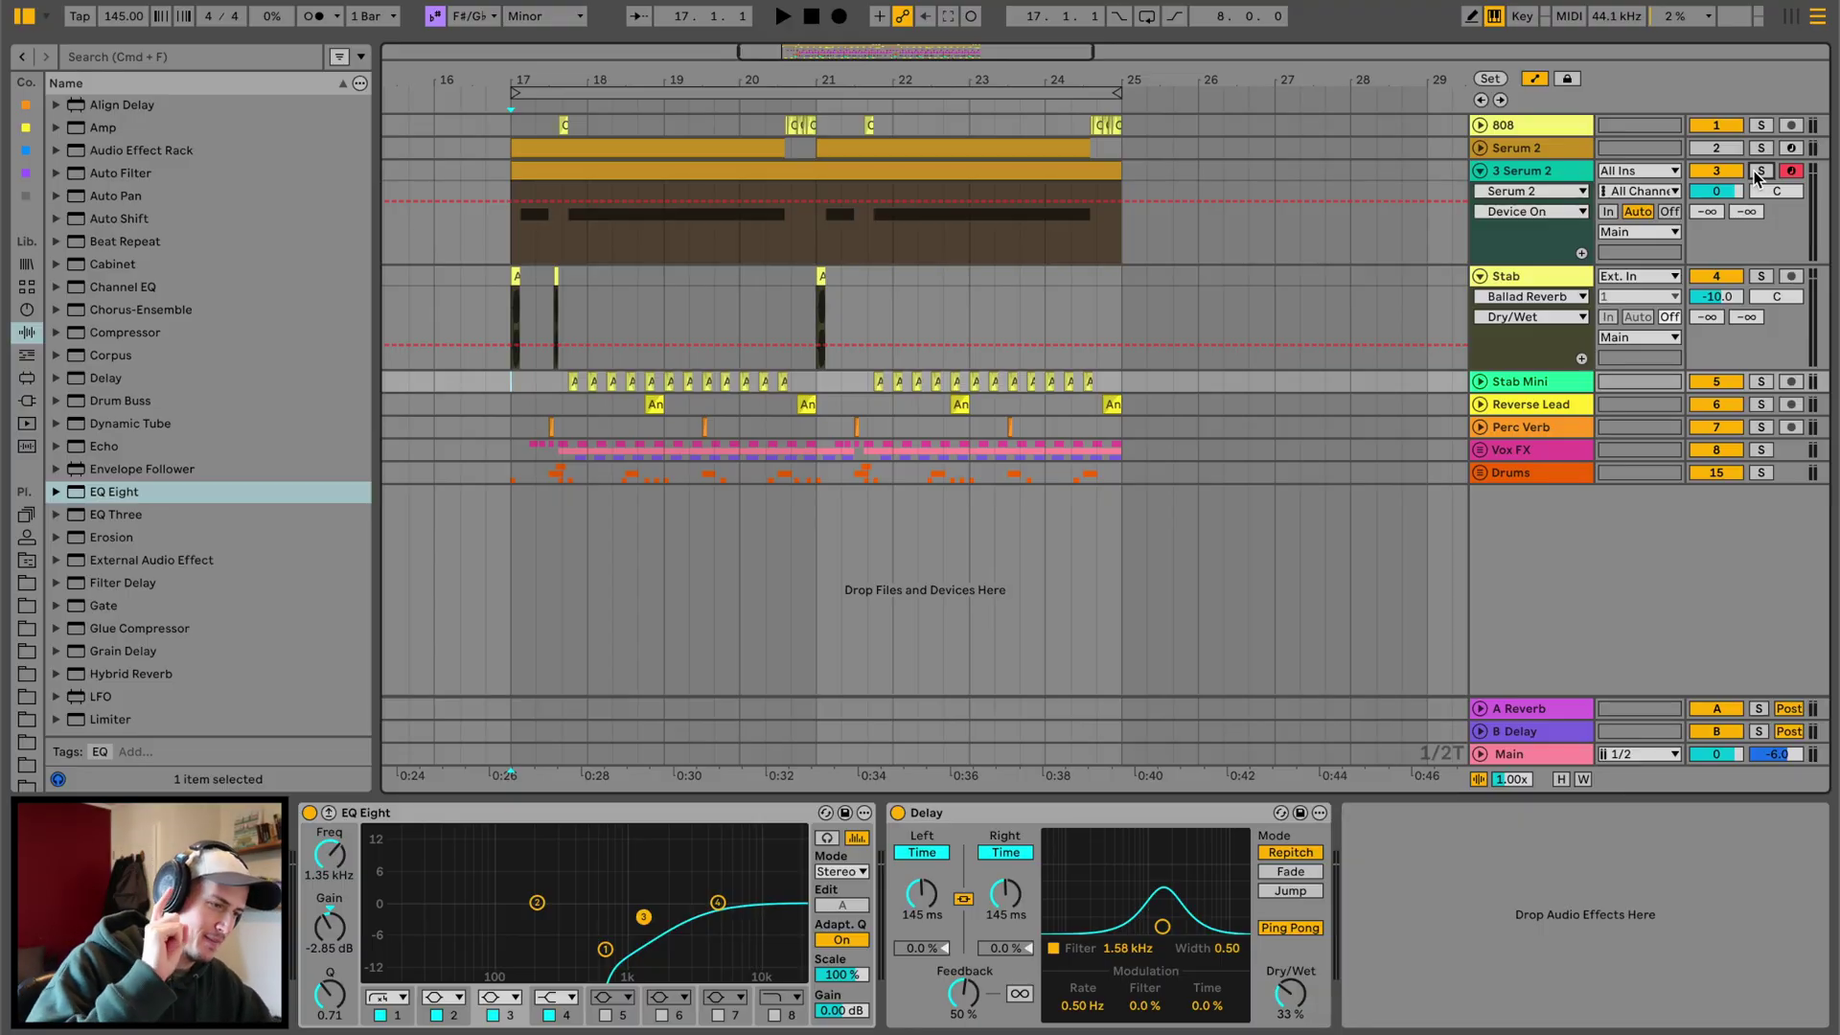
Start playback of the drop to audition the 808 track and its effect chain
key(space)
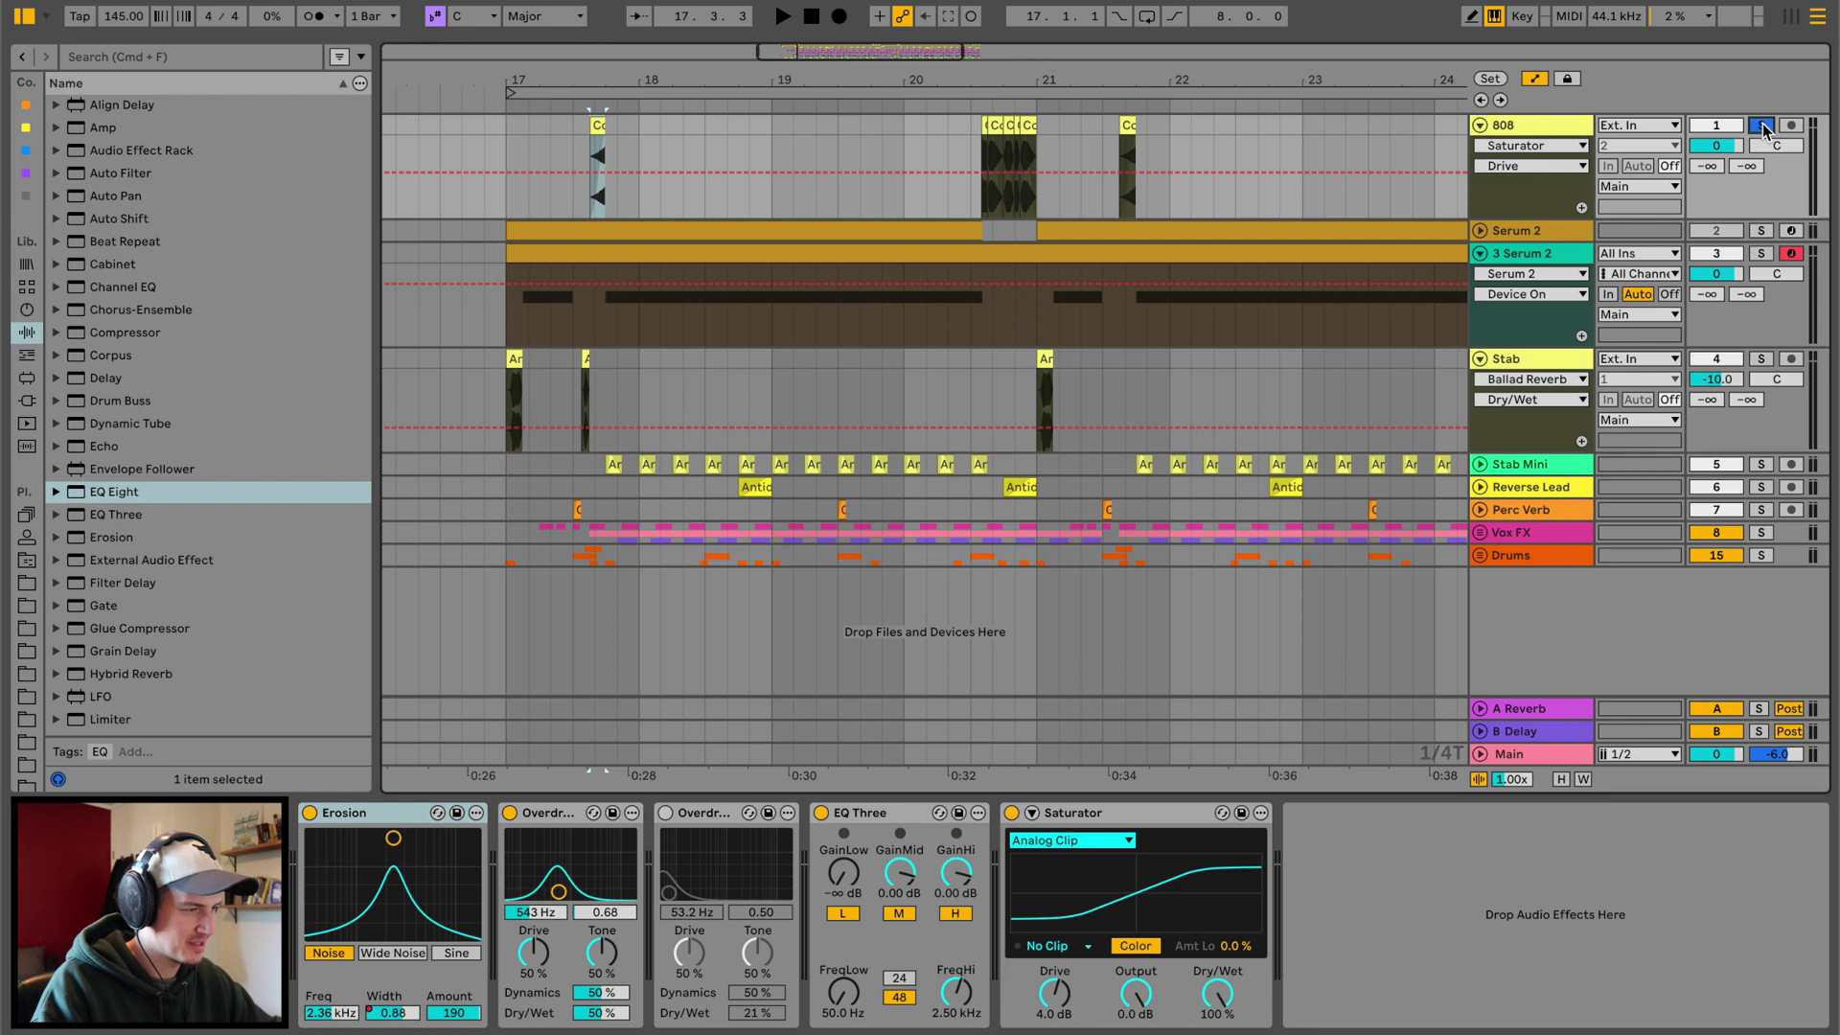
Delete the duplicate Serum 2 track so only one remains between 808 and Stab
click(563, 242)
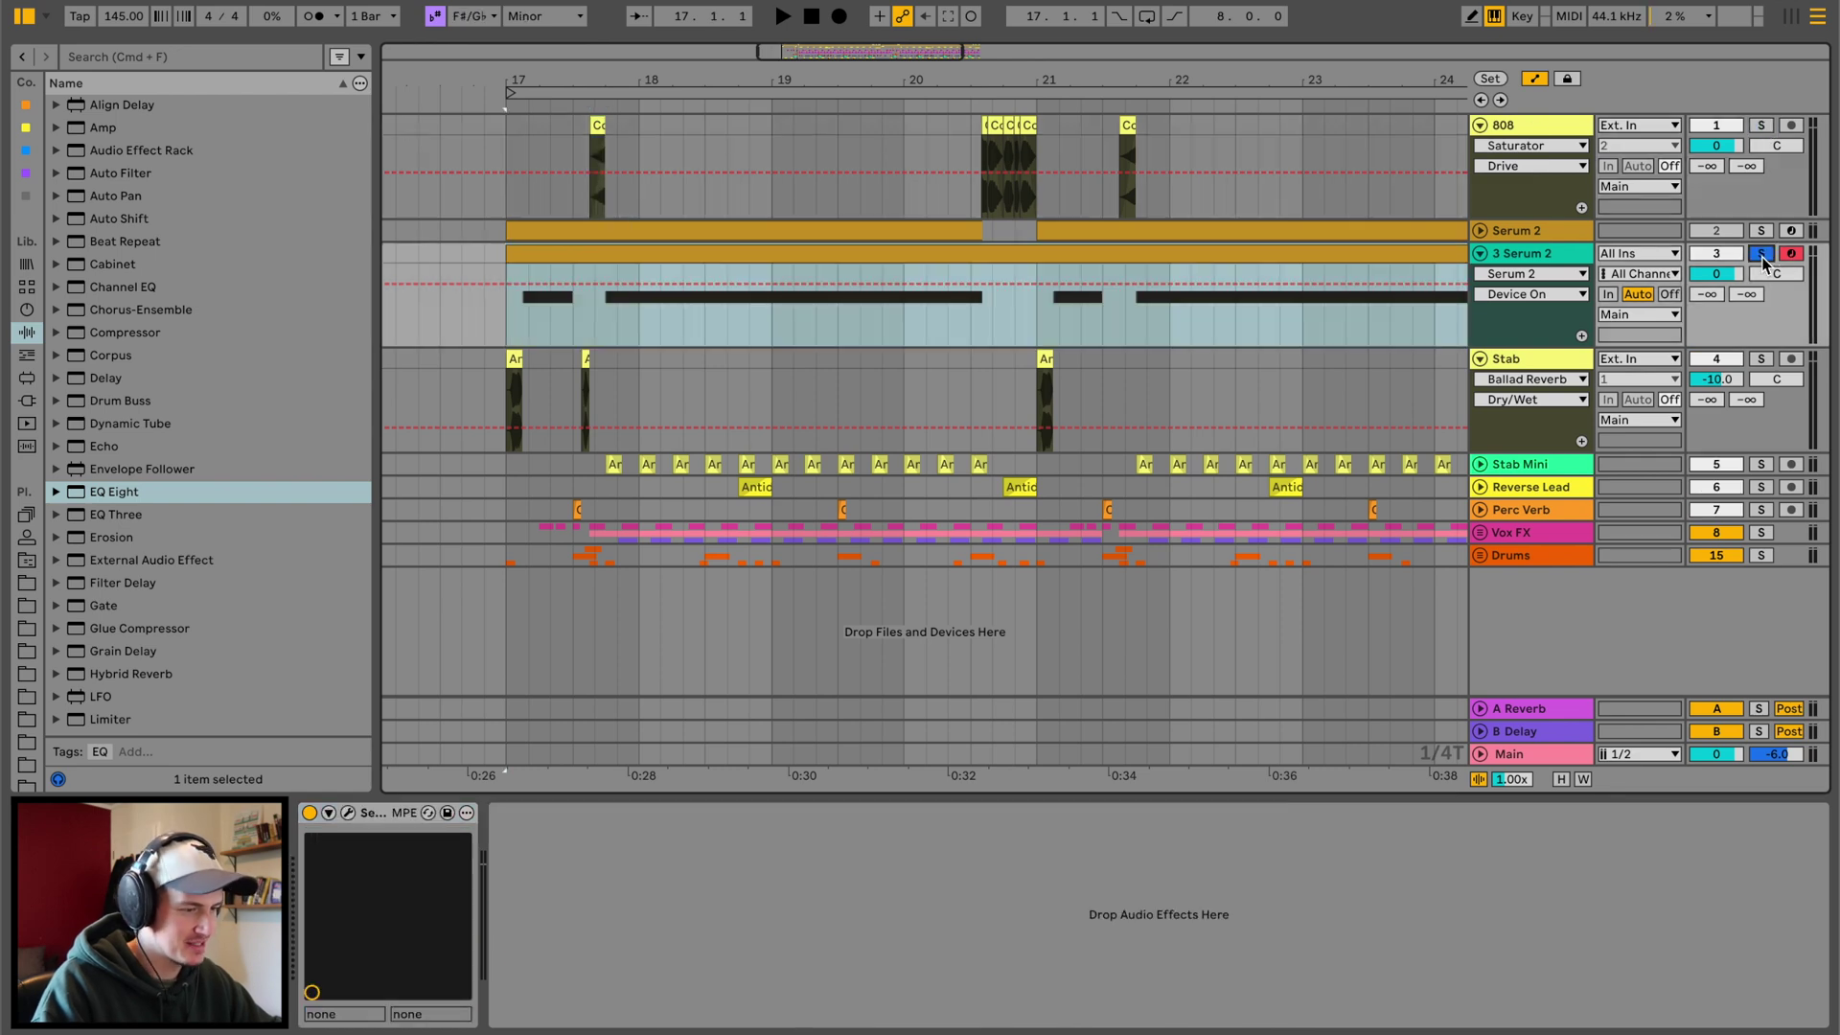
key(space)
click(1536, 237)
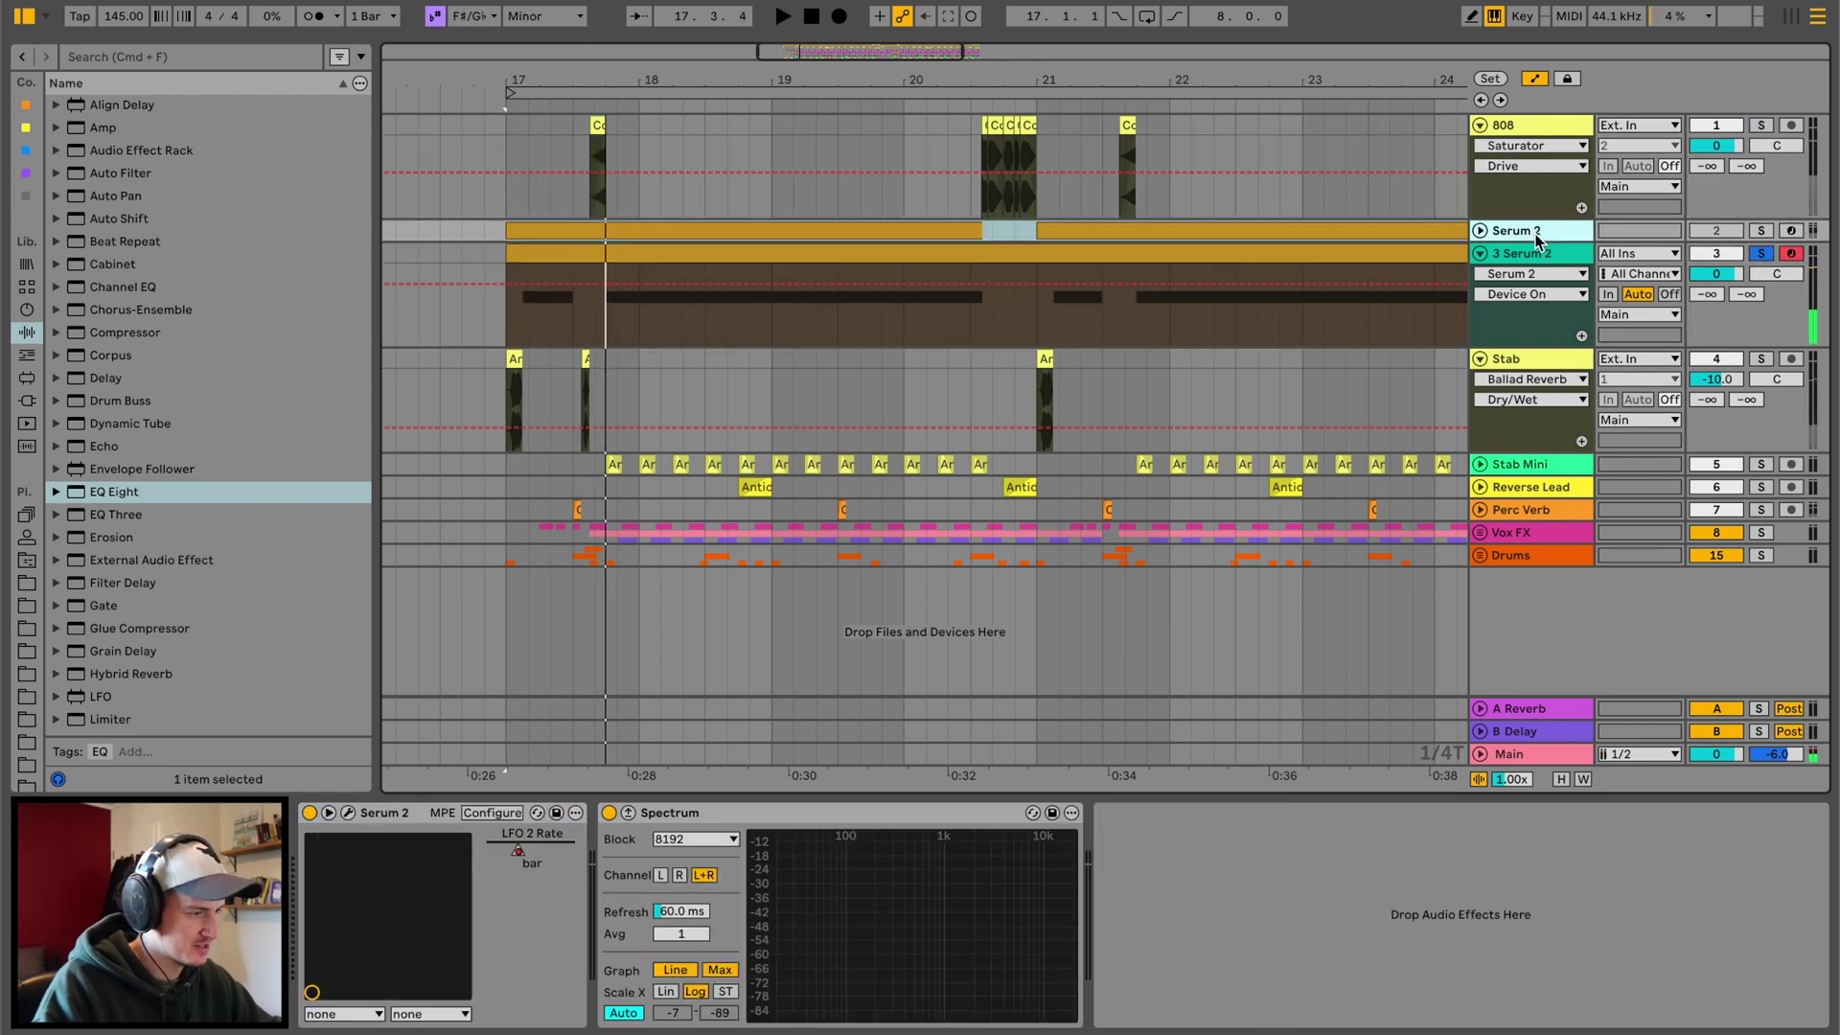
key(Delete)
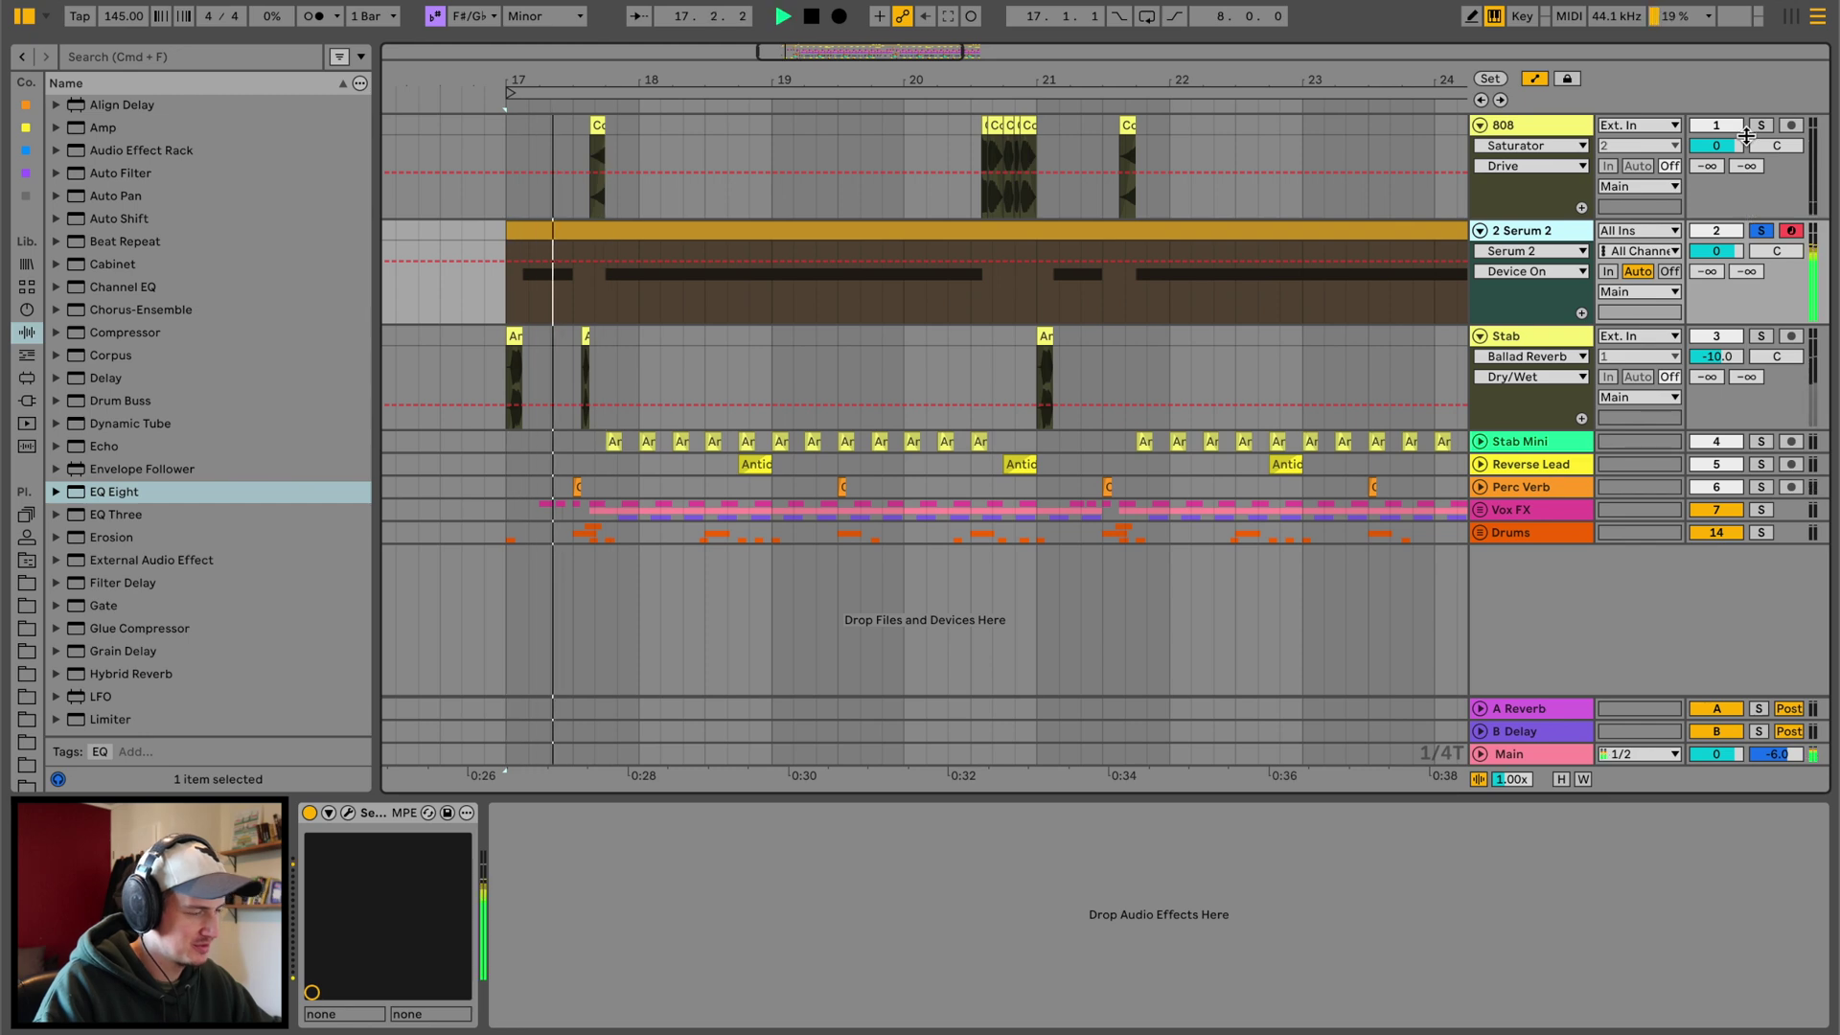
Replay the drop from around bar 20 and zoom in closely on bar 17
click(546, 256)
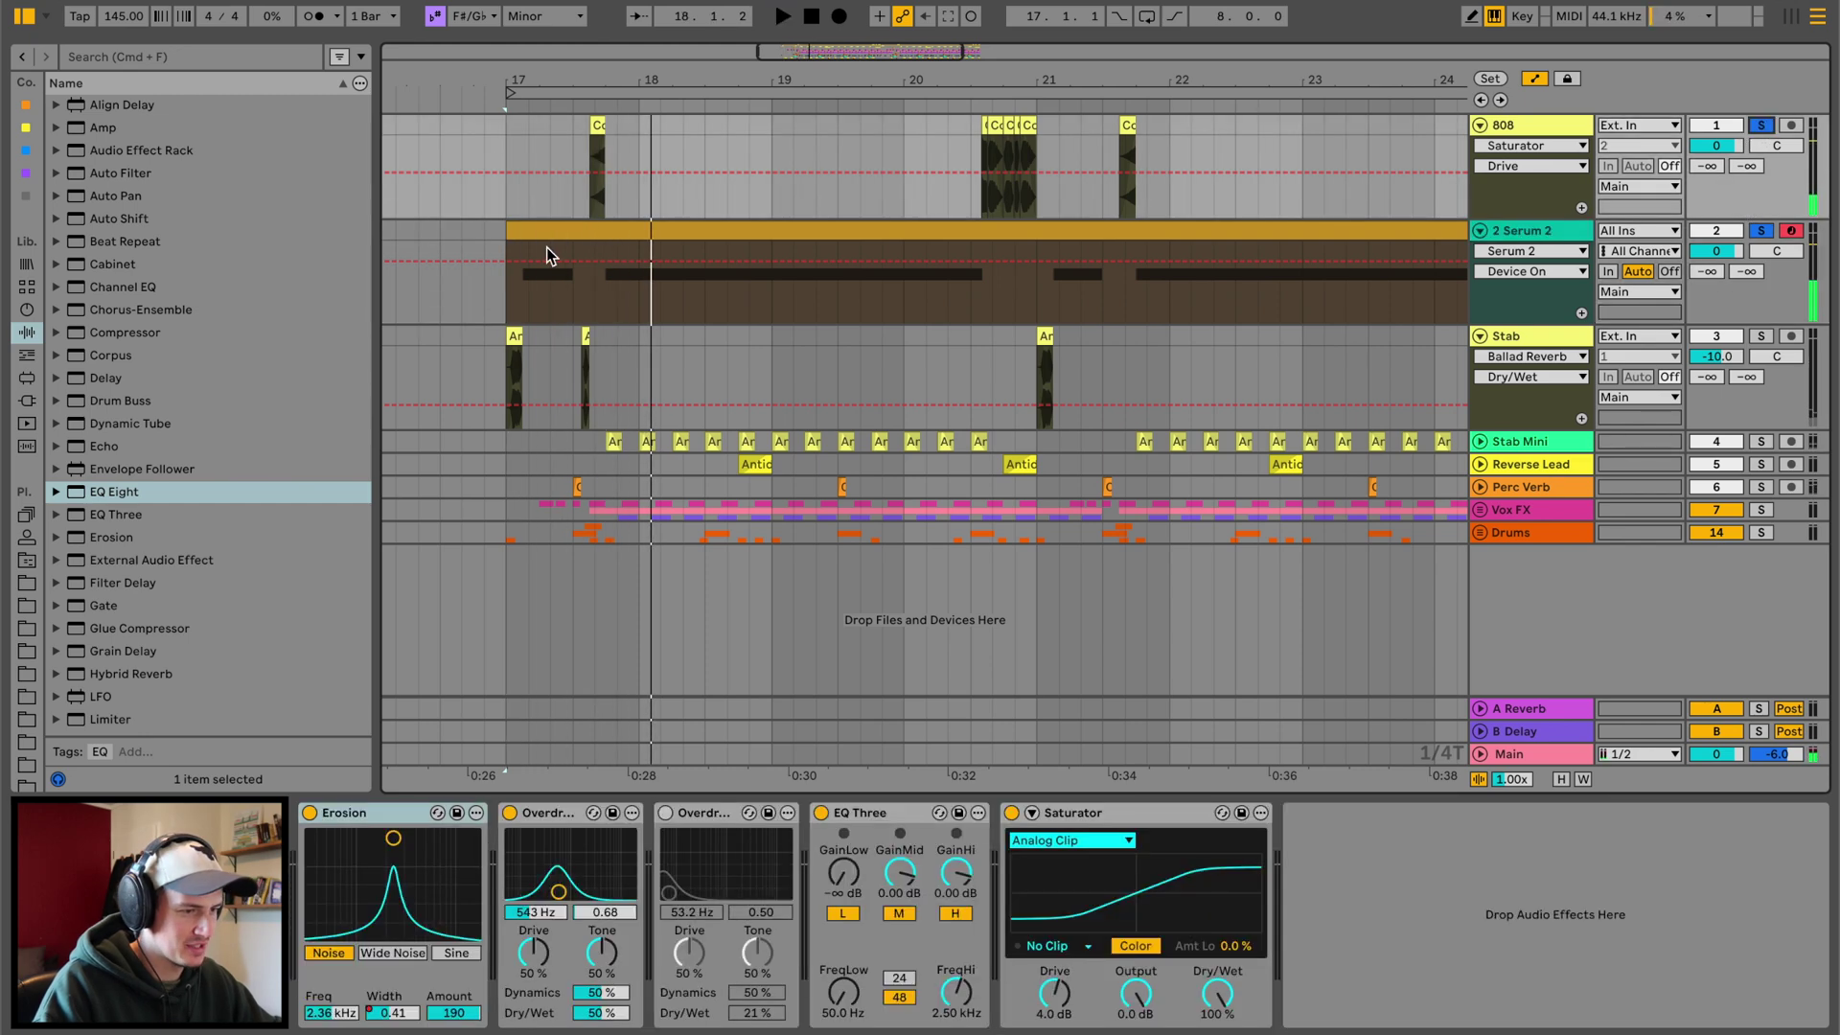
click(594, 118)
click(972, 130)
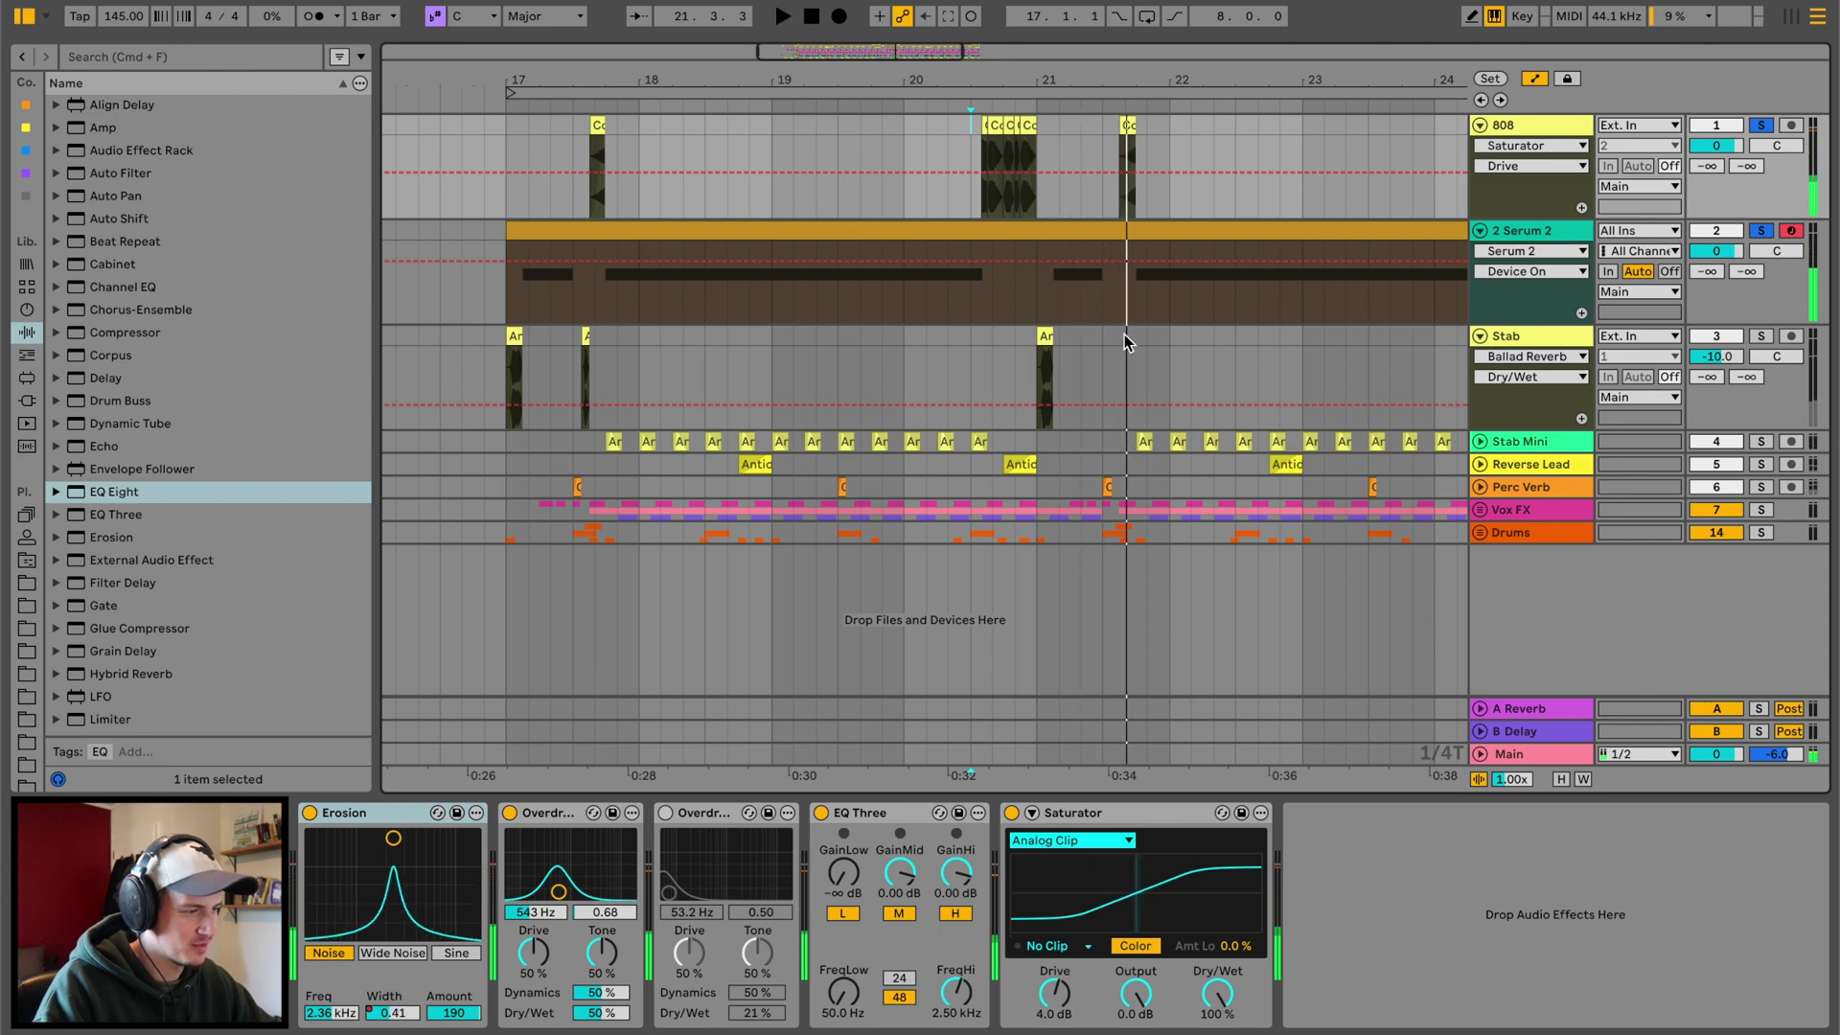
key(plus)
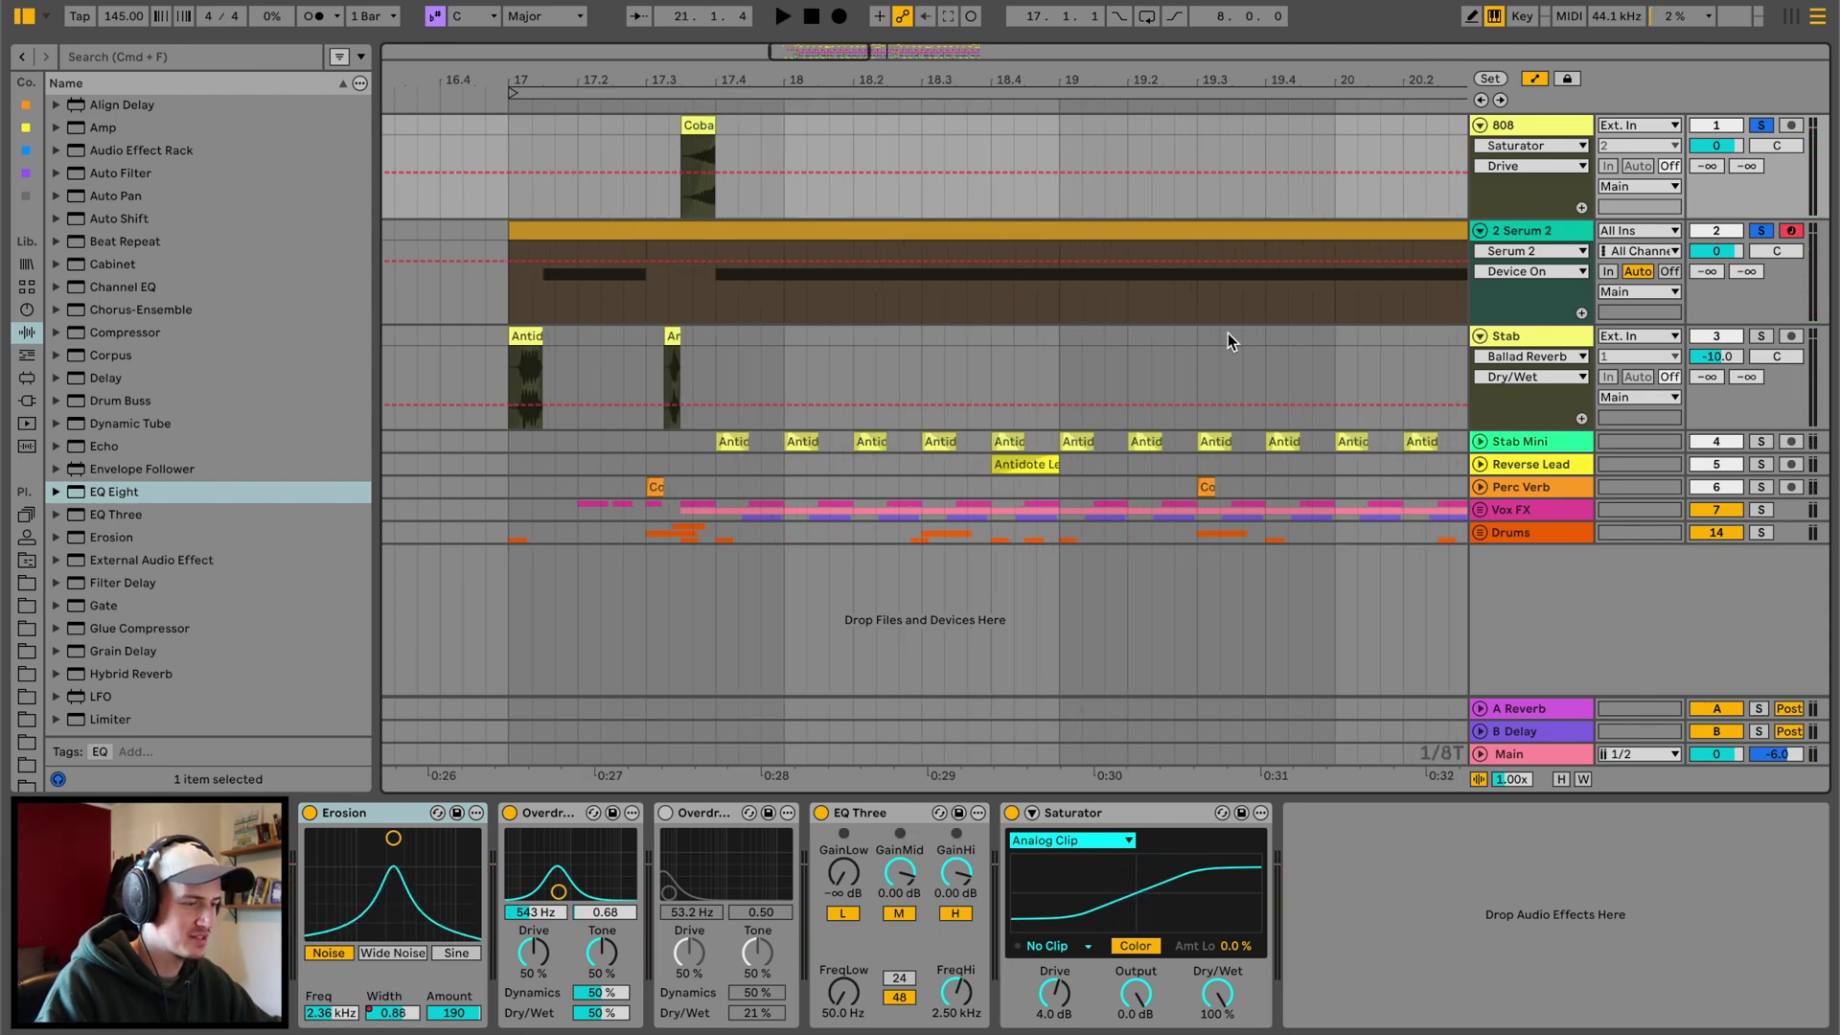
drag(1107, 75, 862, 129)
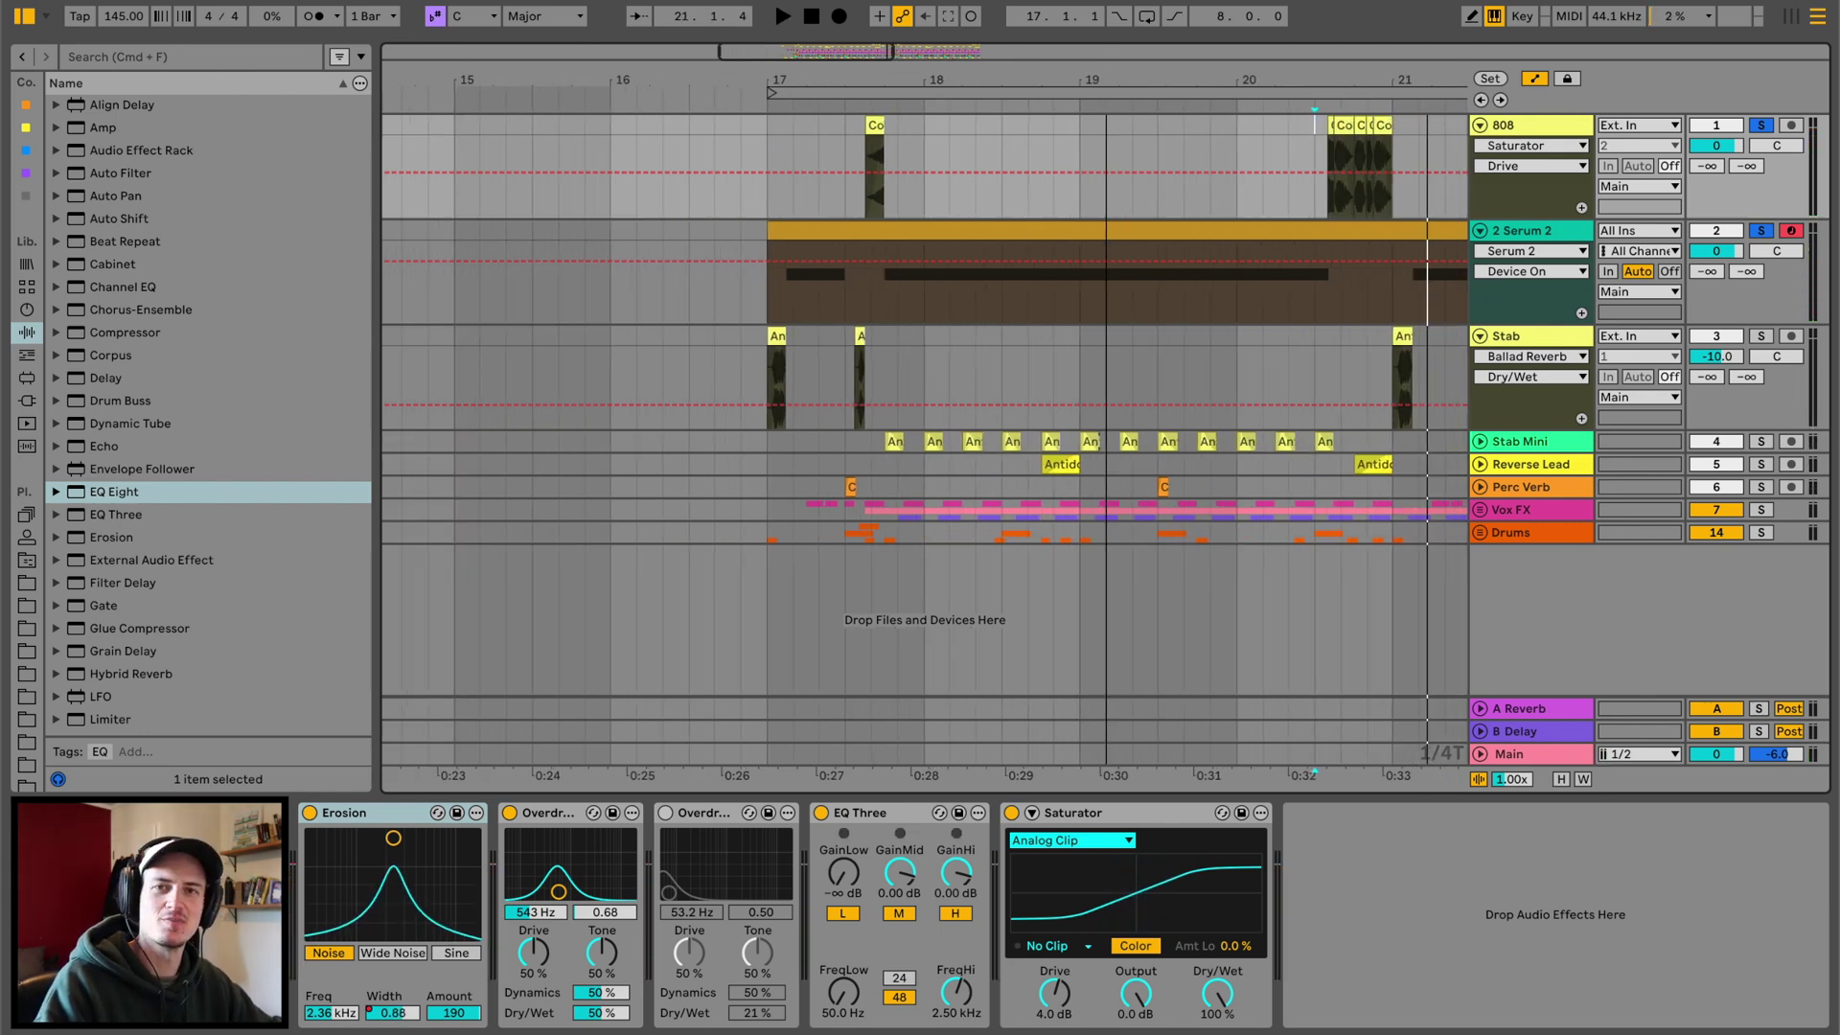
Undo a lengthening of the first Stab clip at bar 17, then lower the stab's pitch
click(643, 403)
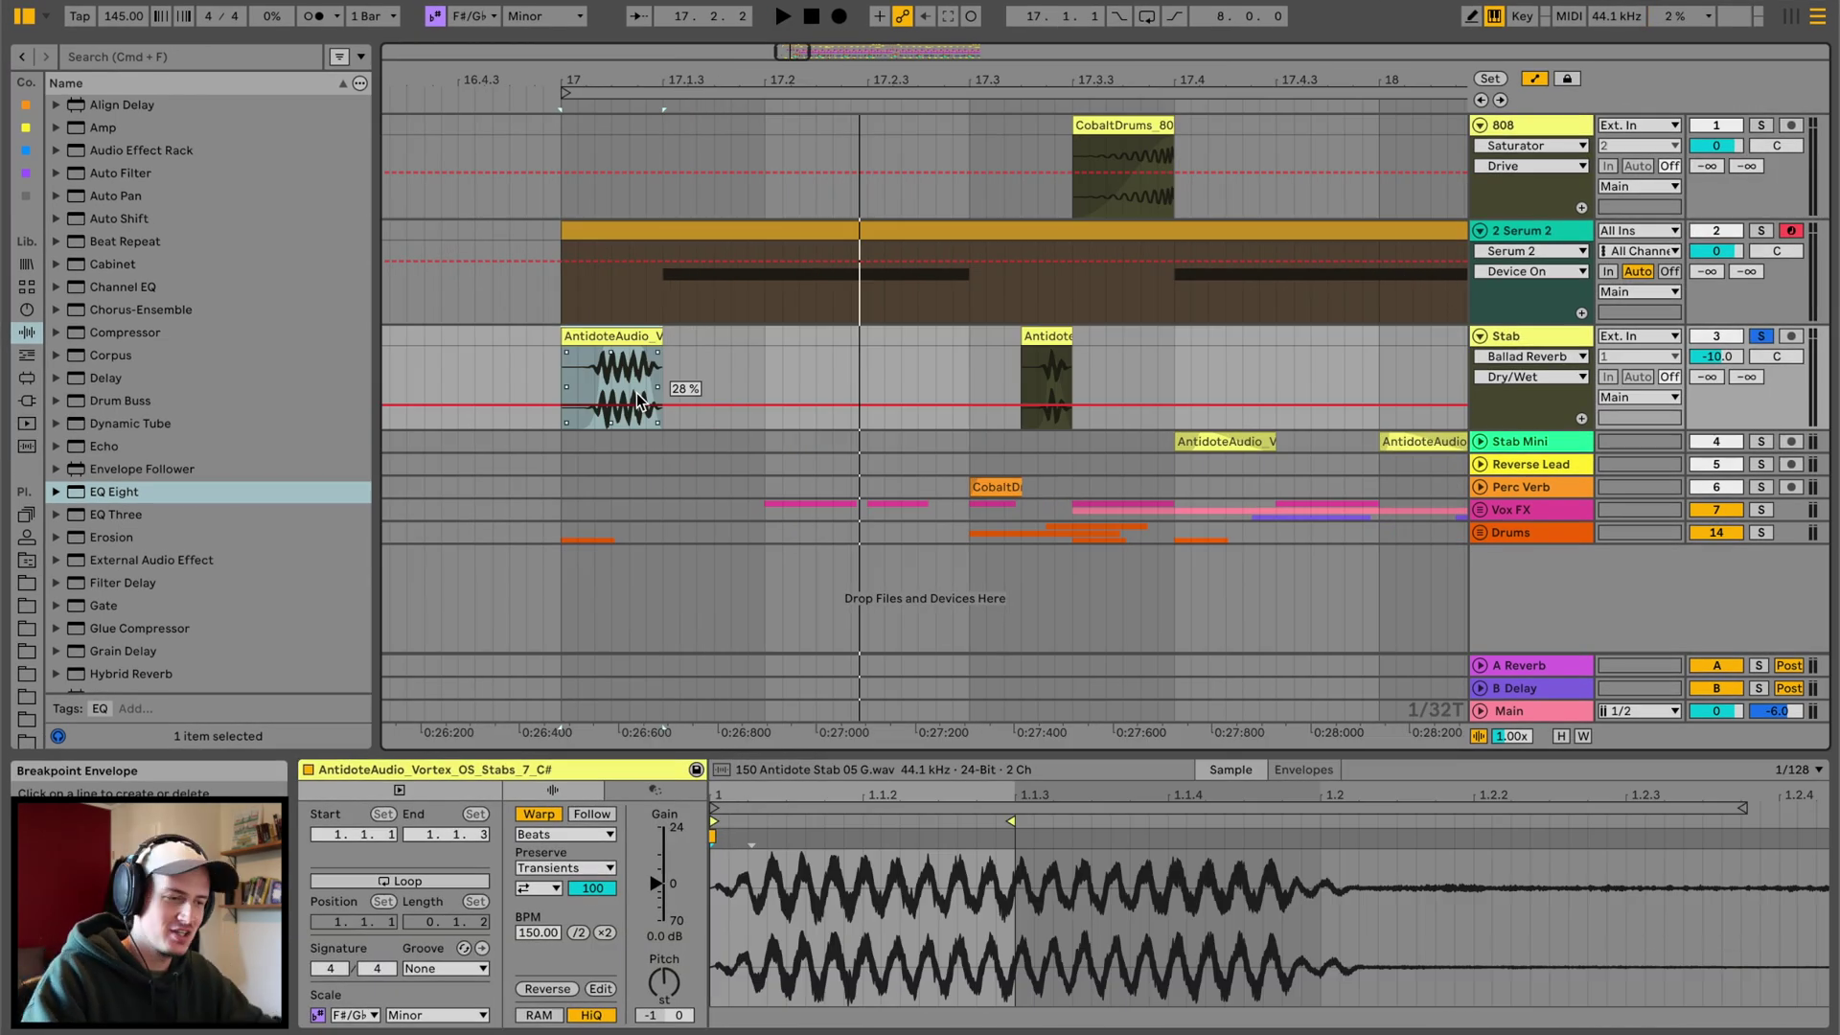
drag(657, 337, 936, 345)
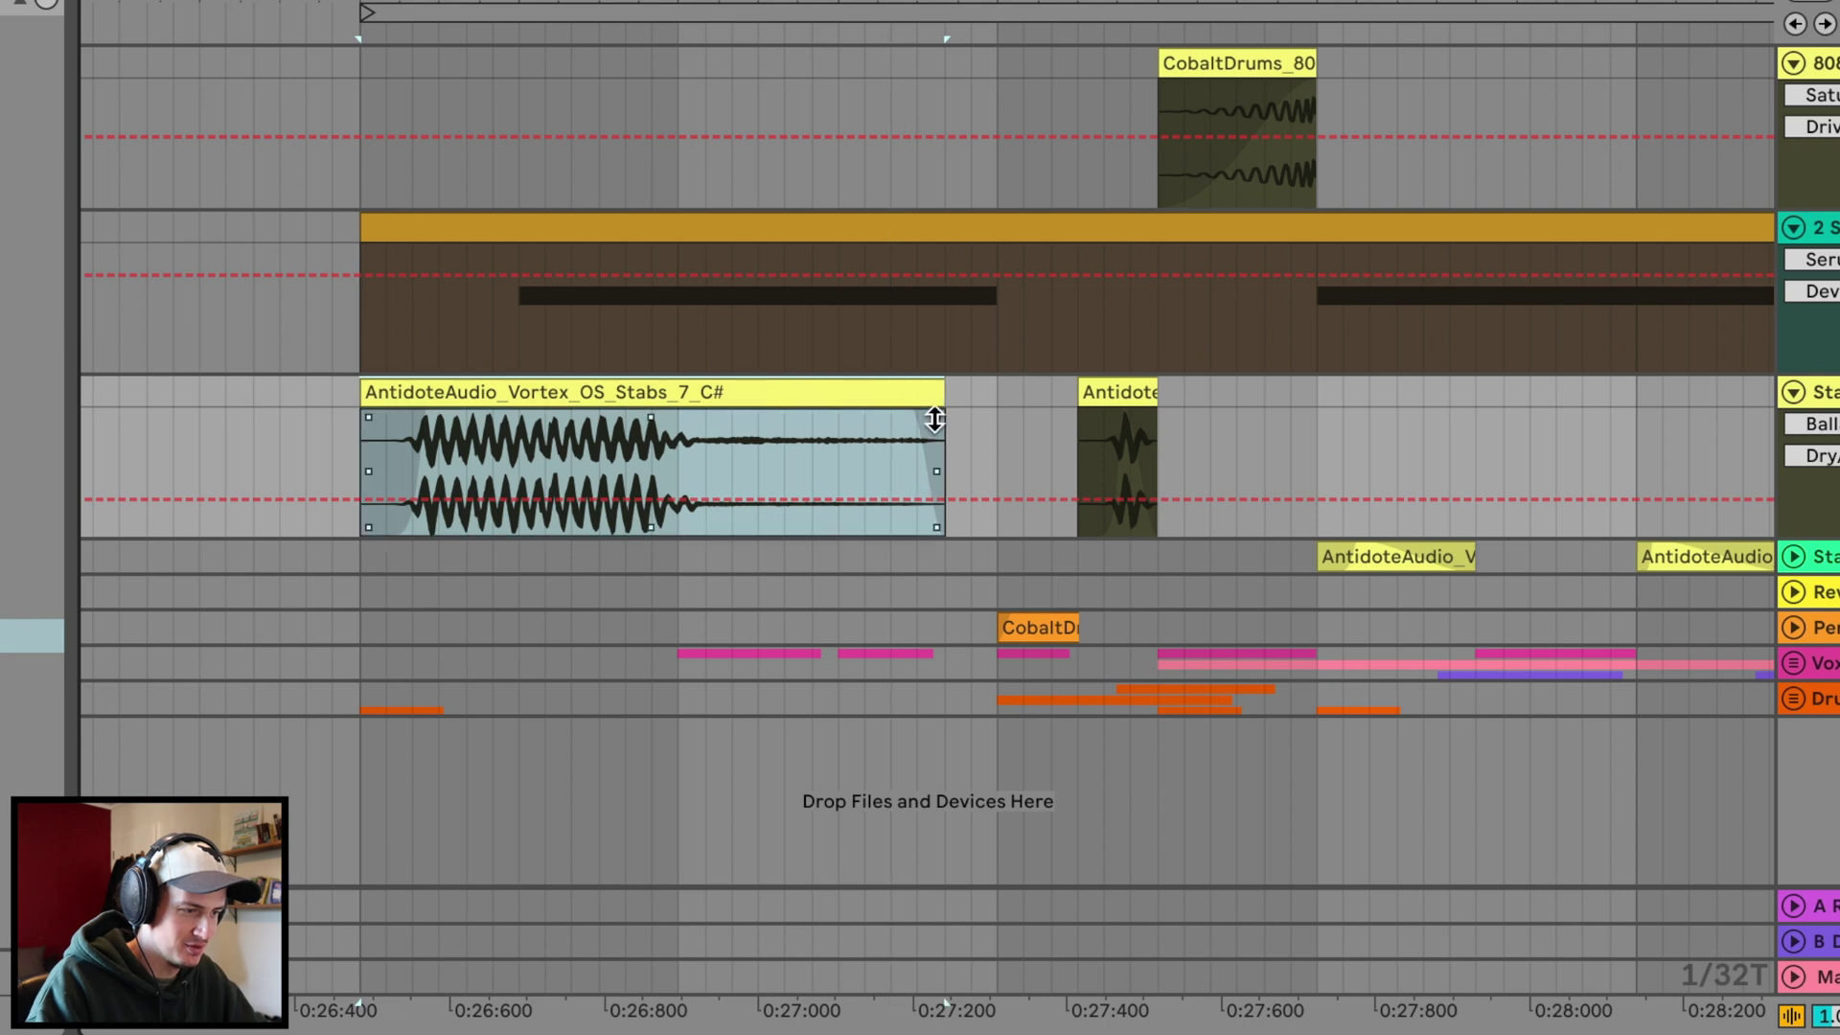
key(ctrl+z)
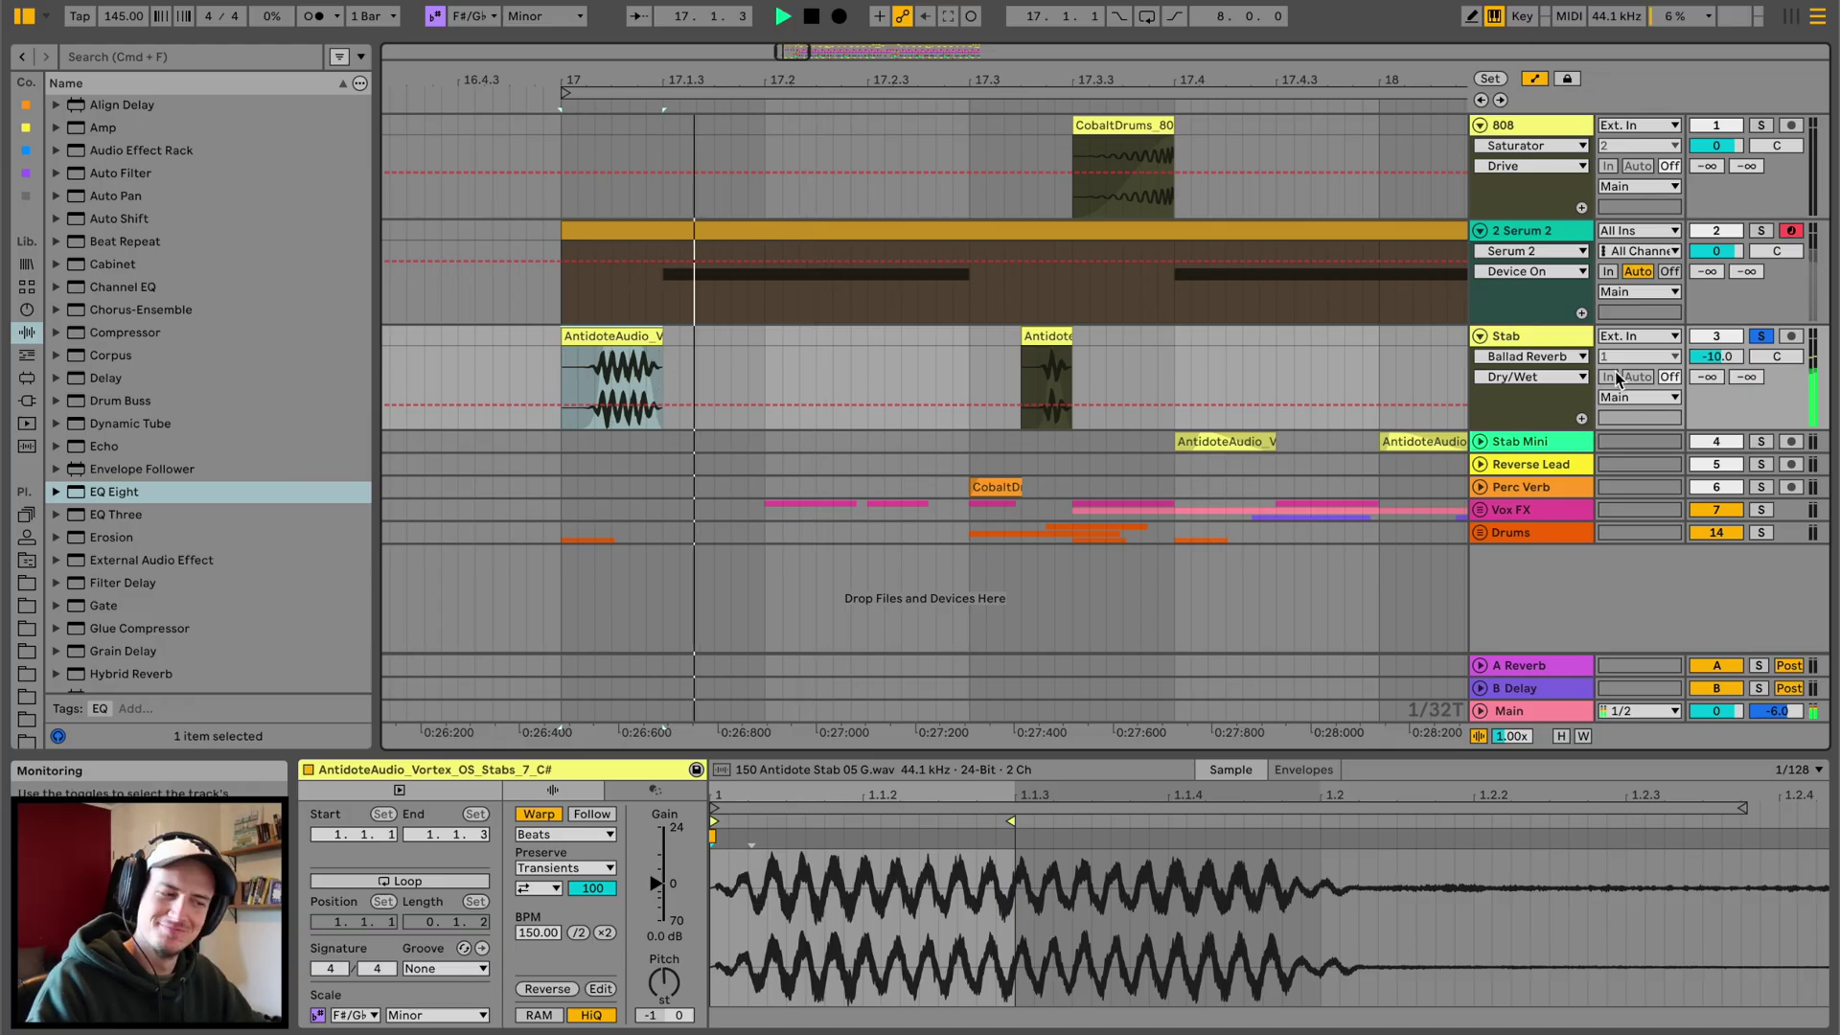
scroll(1052, 239, down, 3)
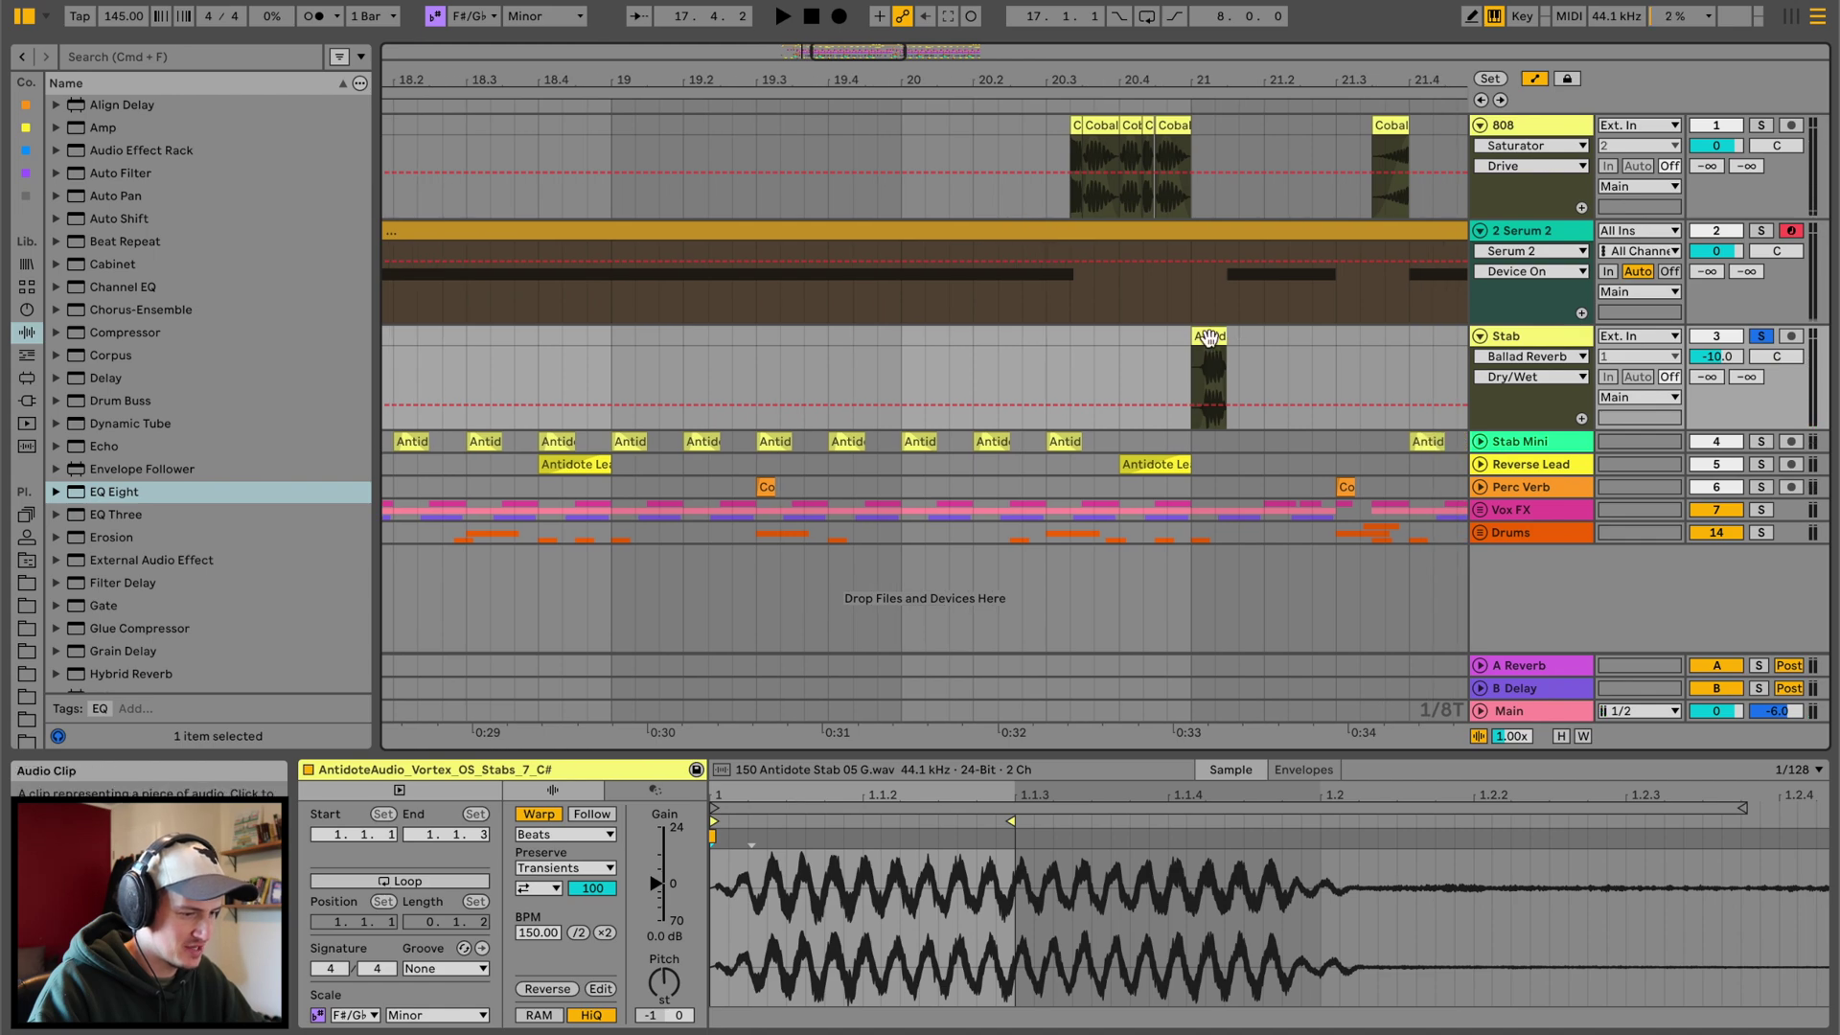
click(1208, 337)
drag(665, 981, 670, 996)
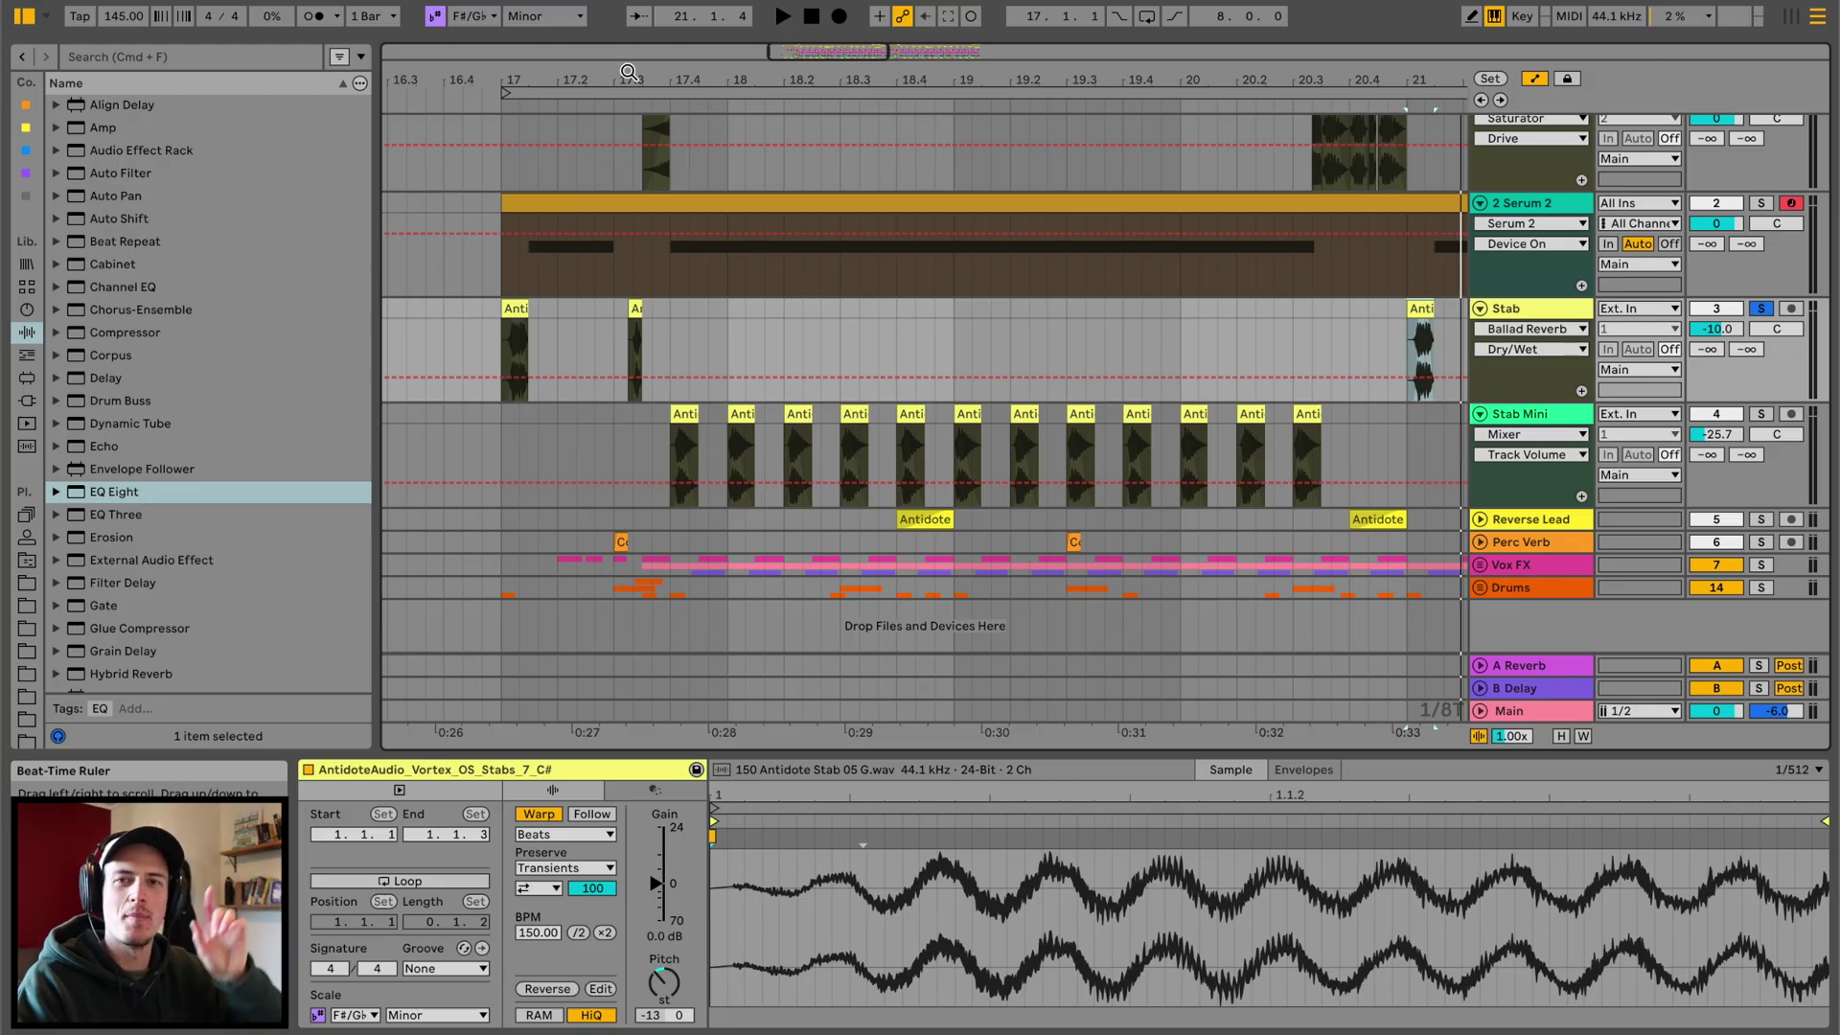
Audition soloed Vocal Scratch tracks, then switch off Vocal Scratch 2 and replay
click(594, 460)
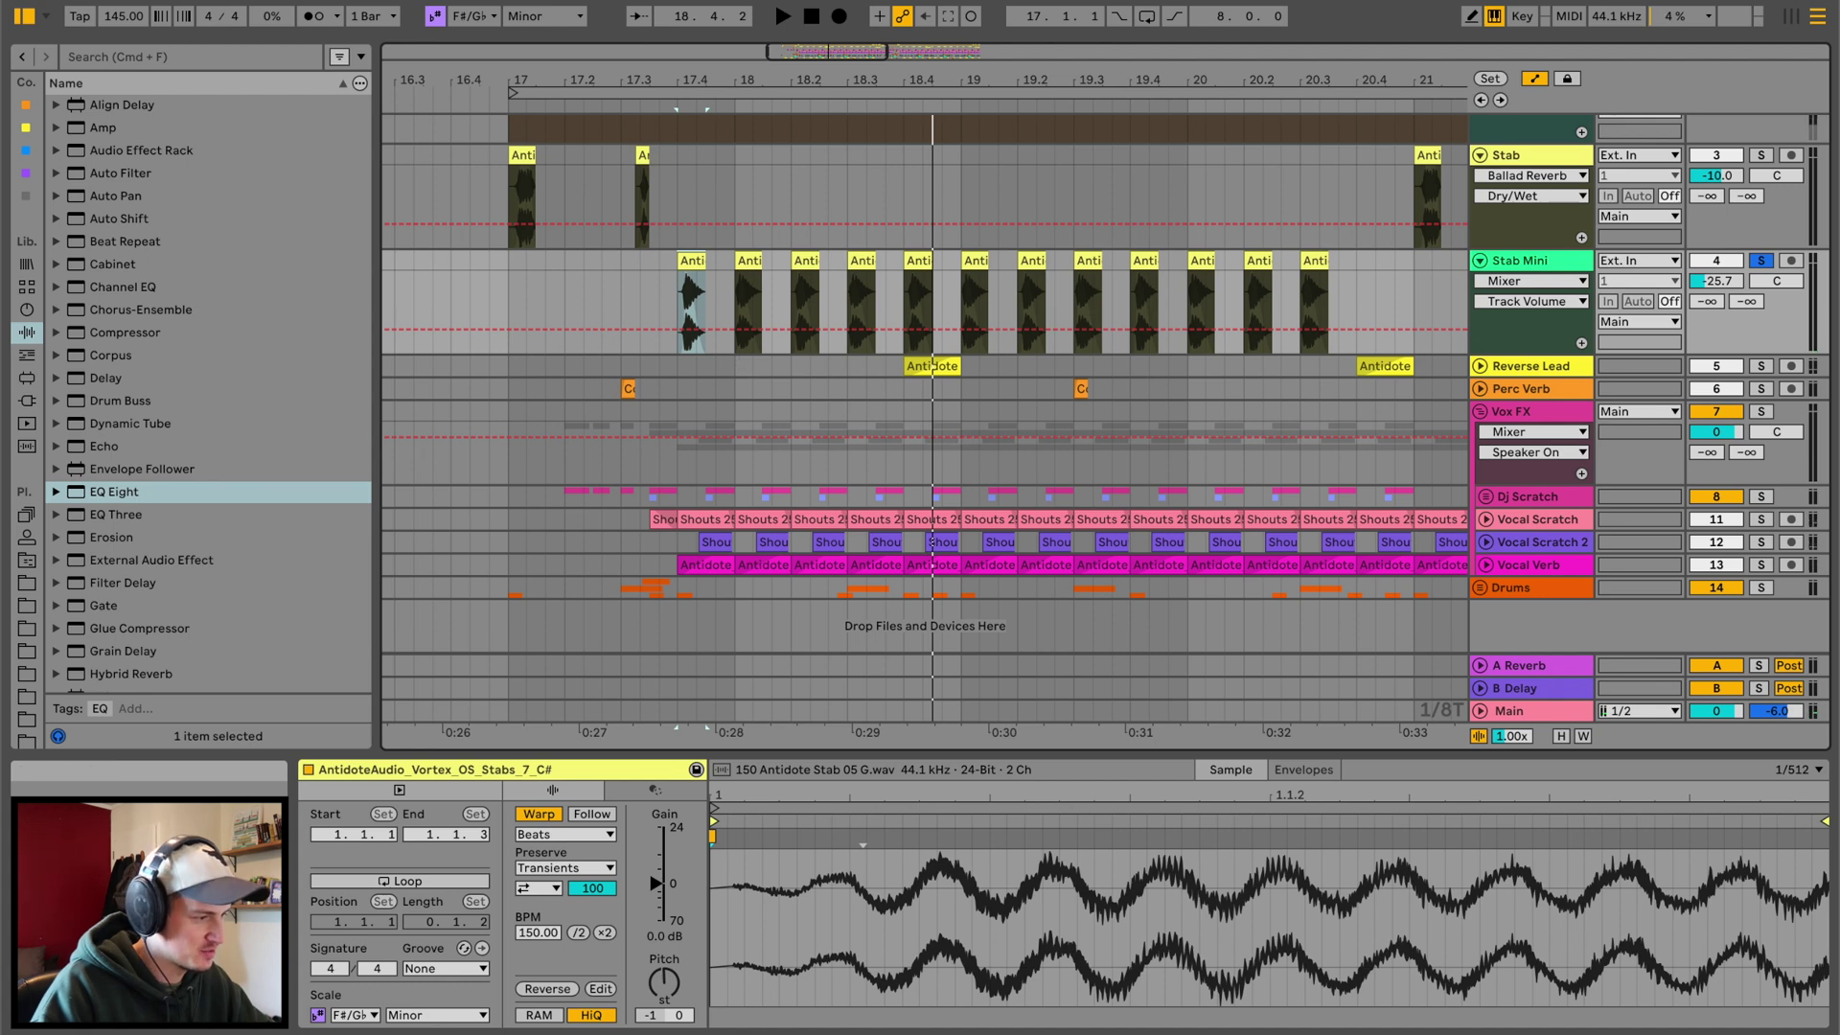
click(1764, 543)
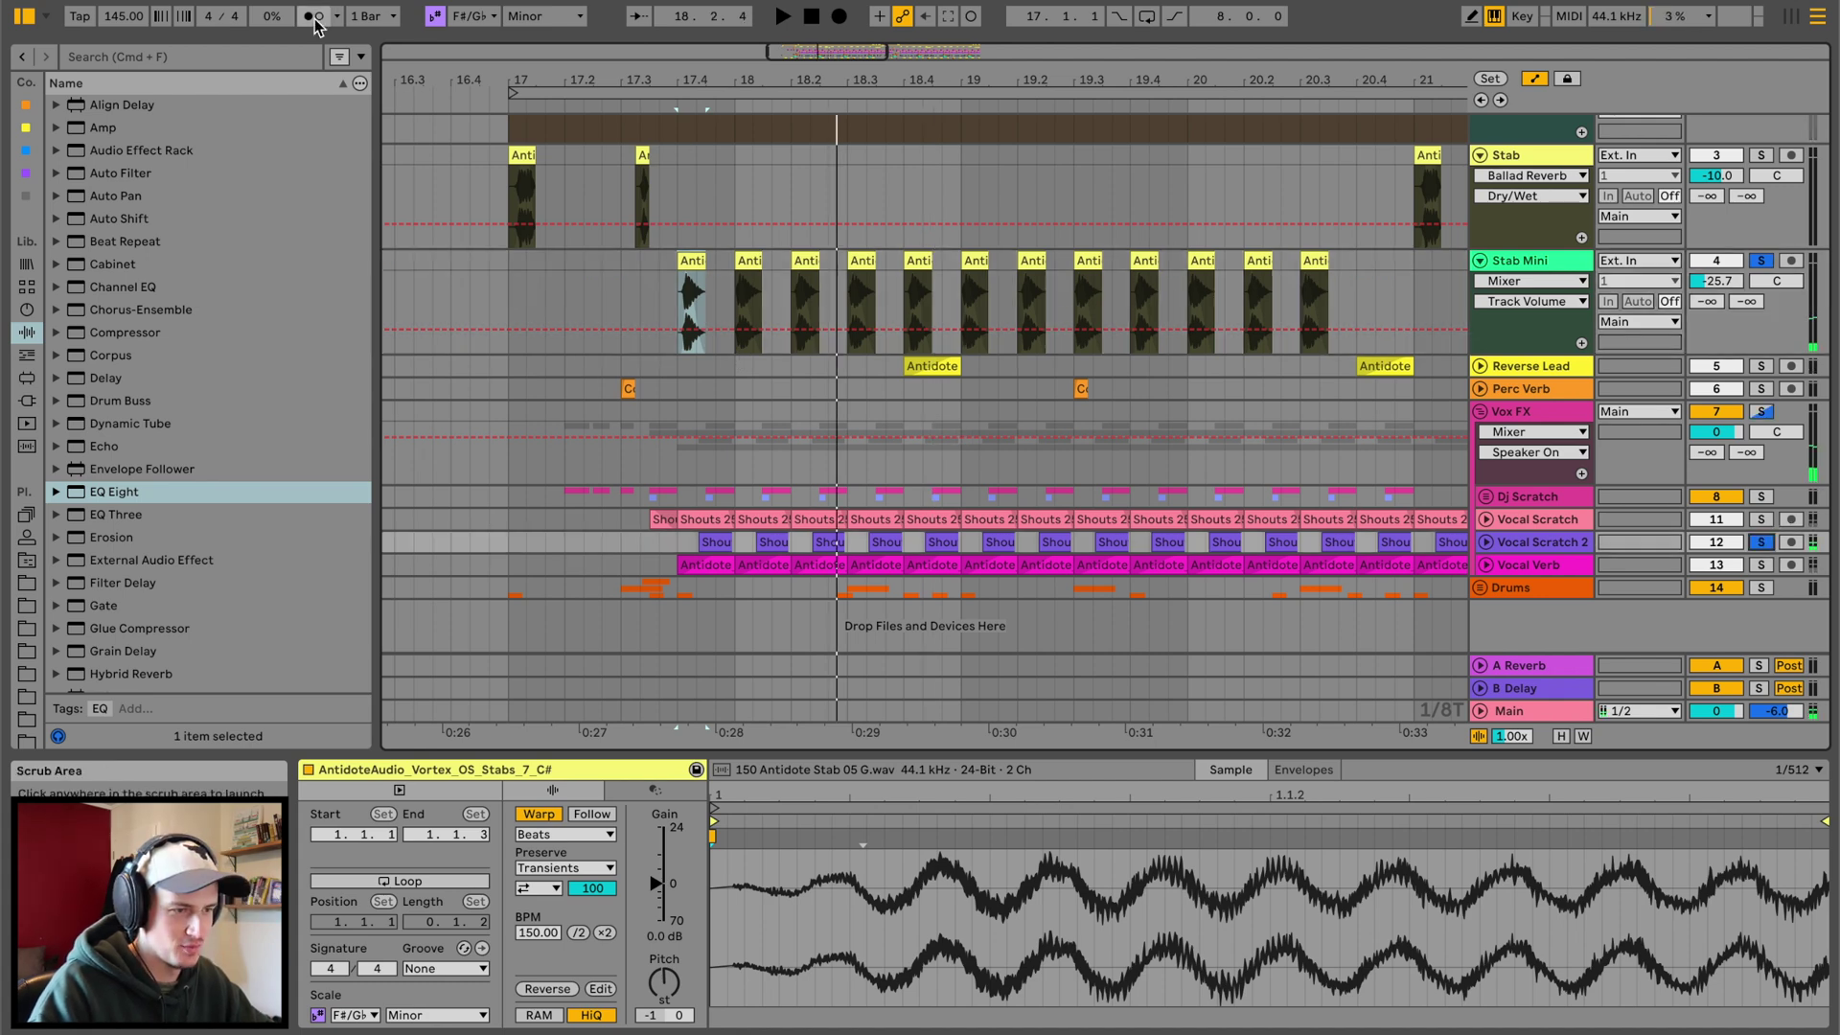
key(space)
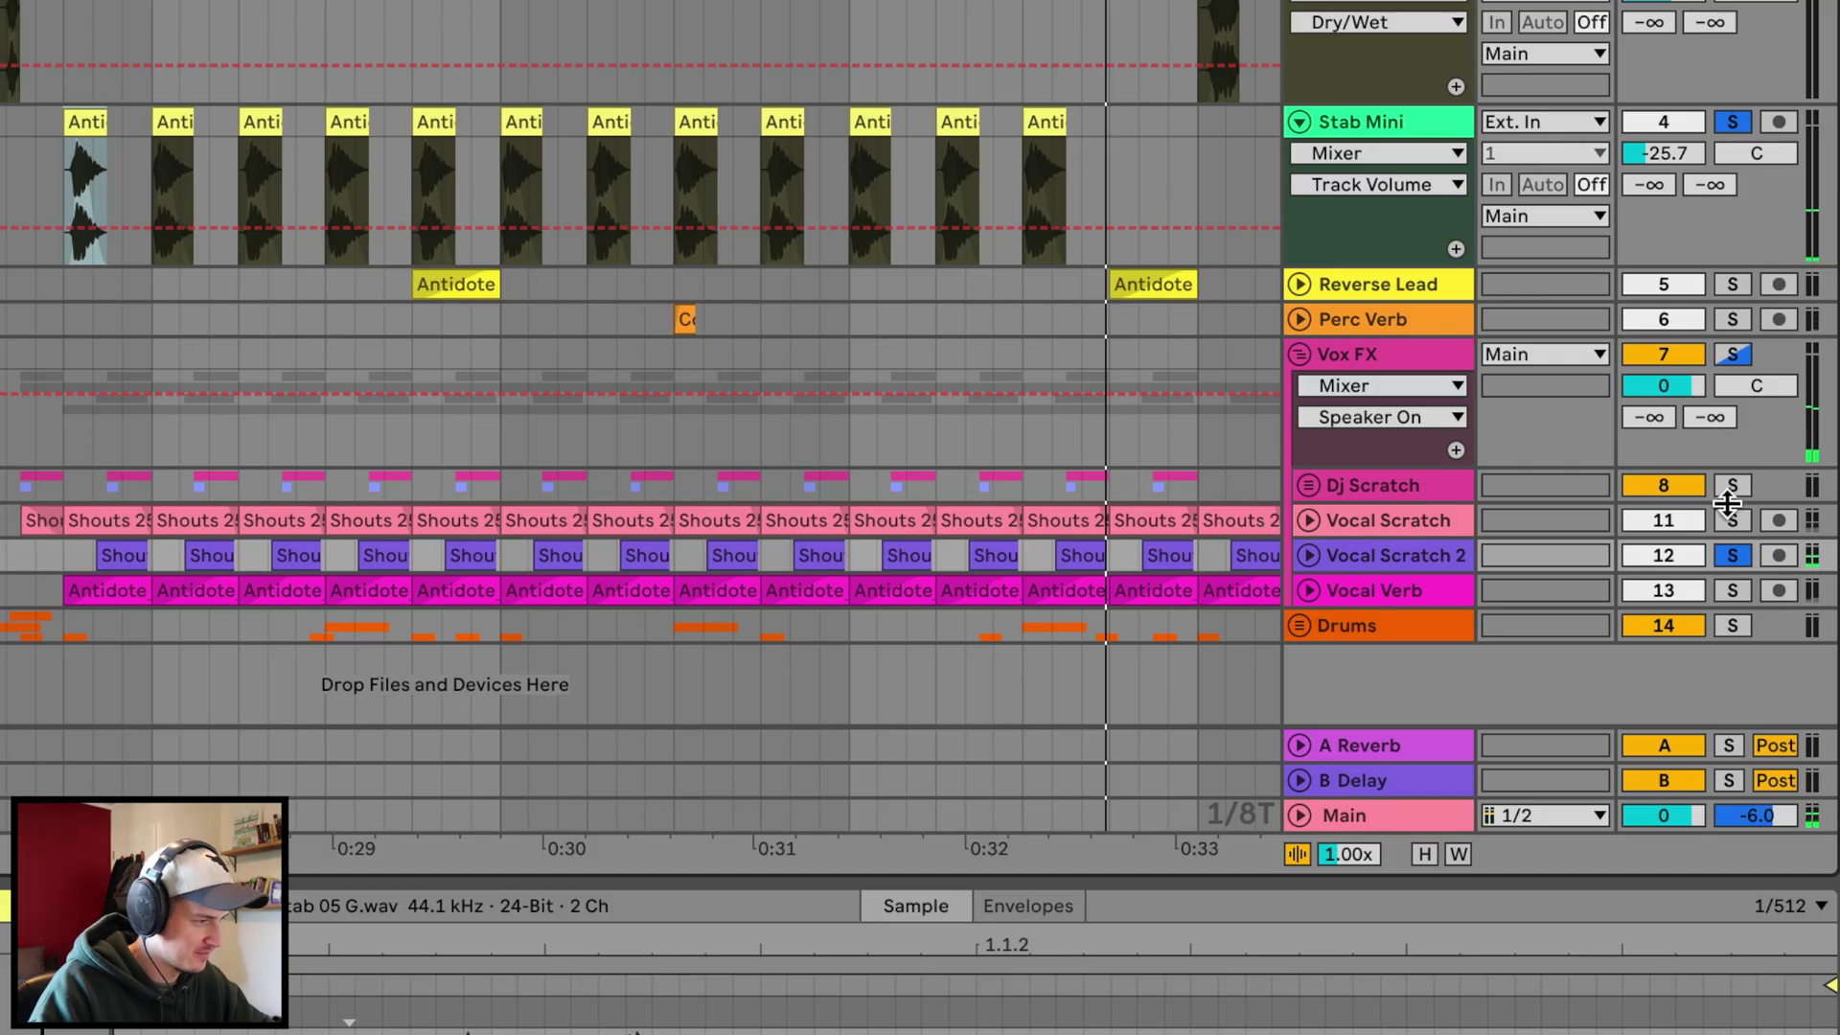
click(1732, 521)
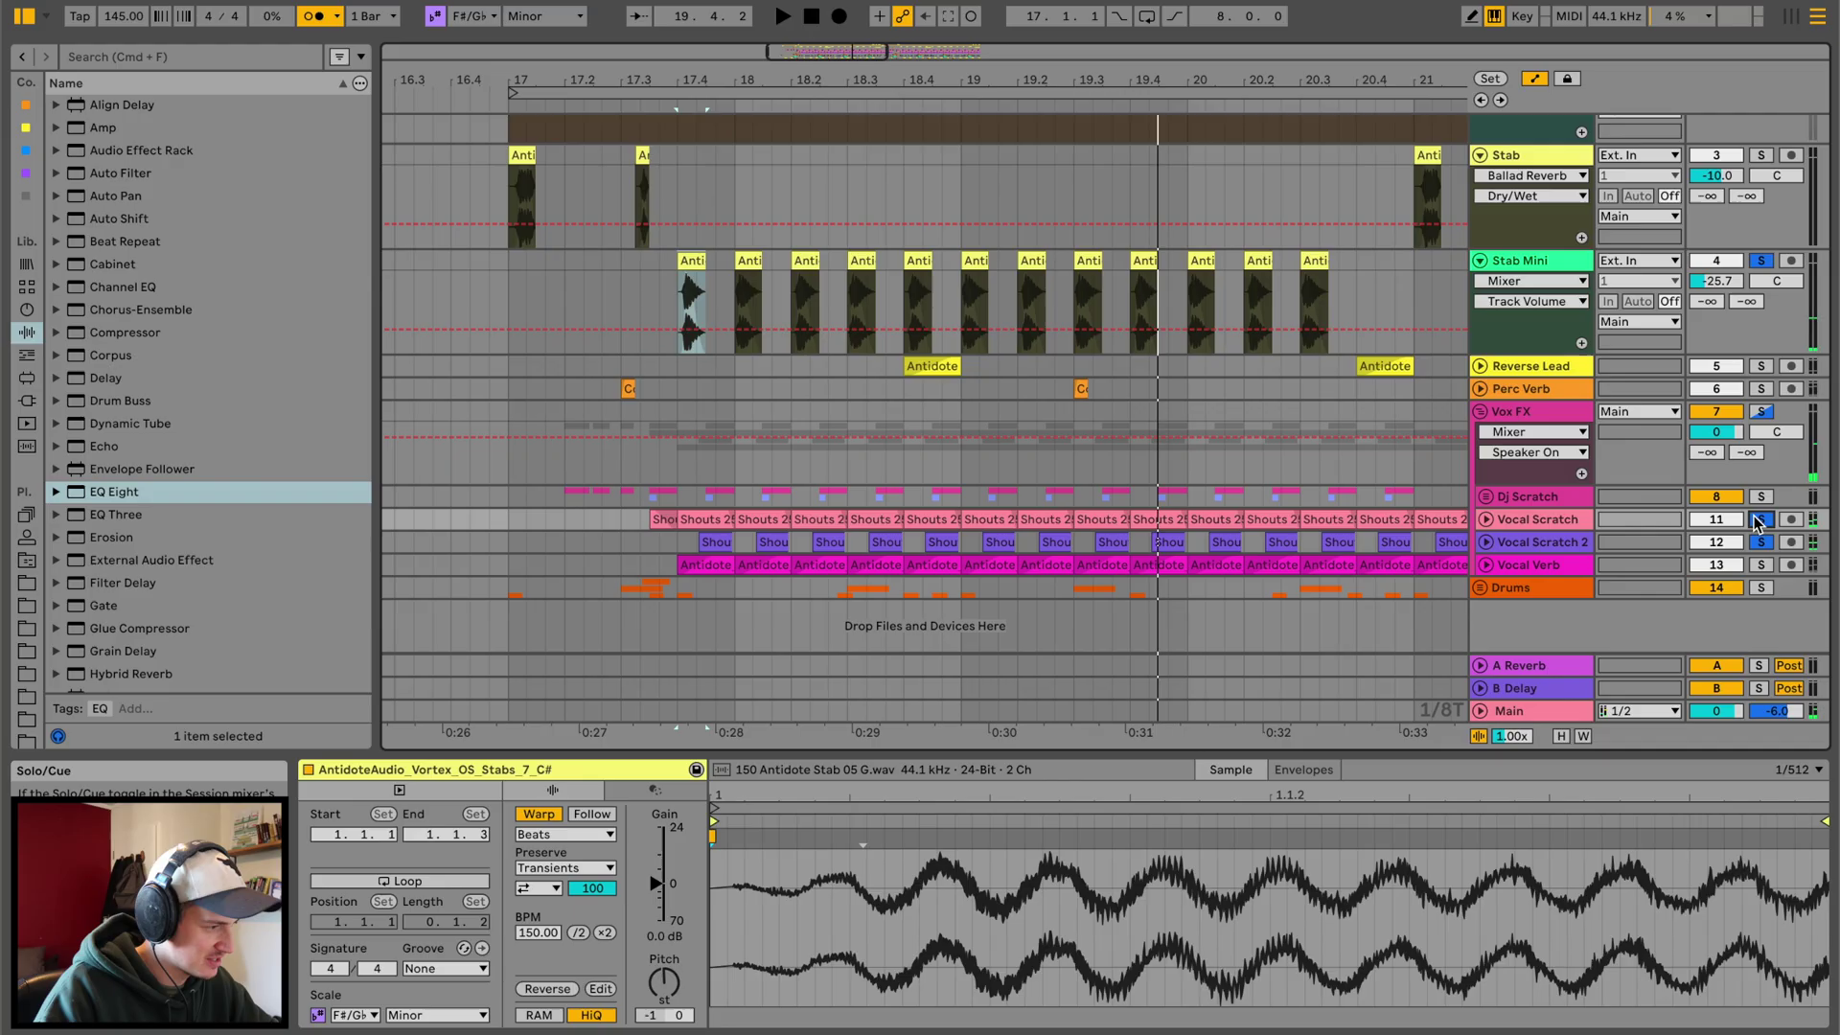
click(1758, 520)
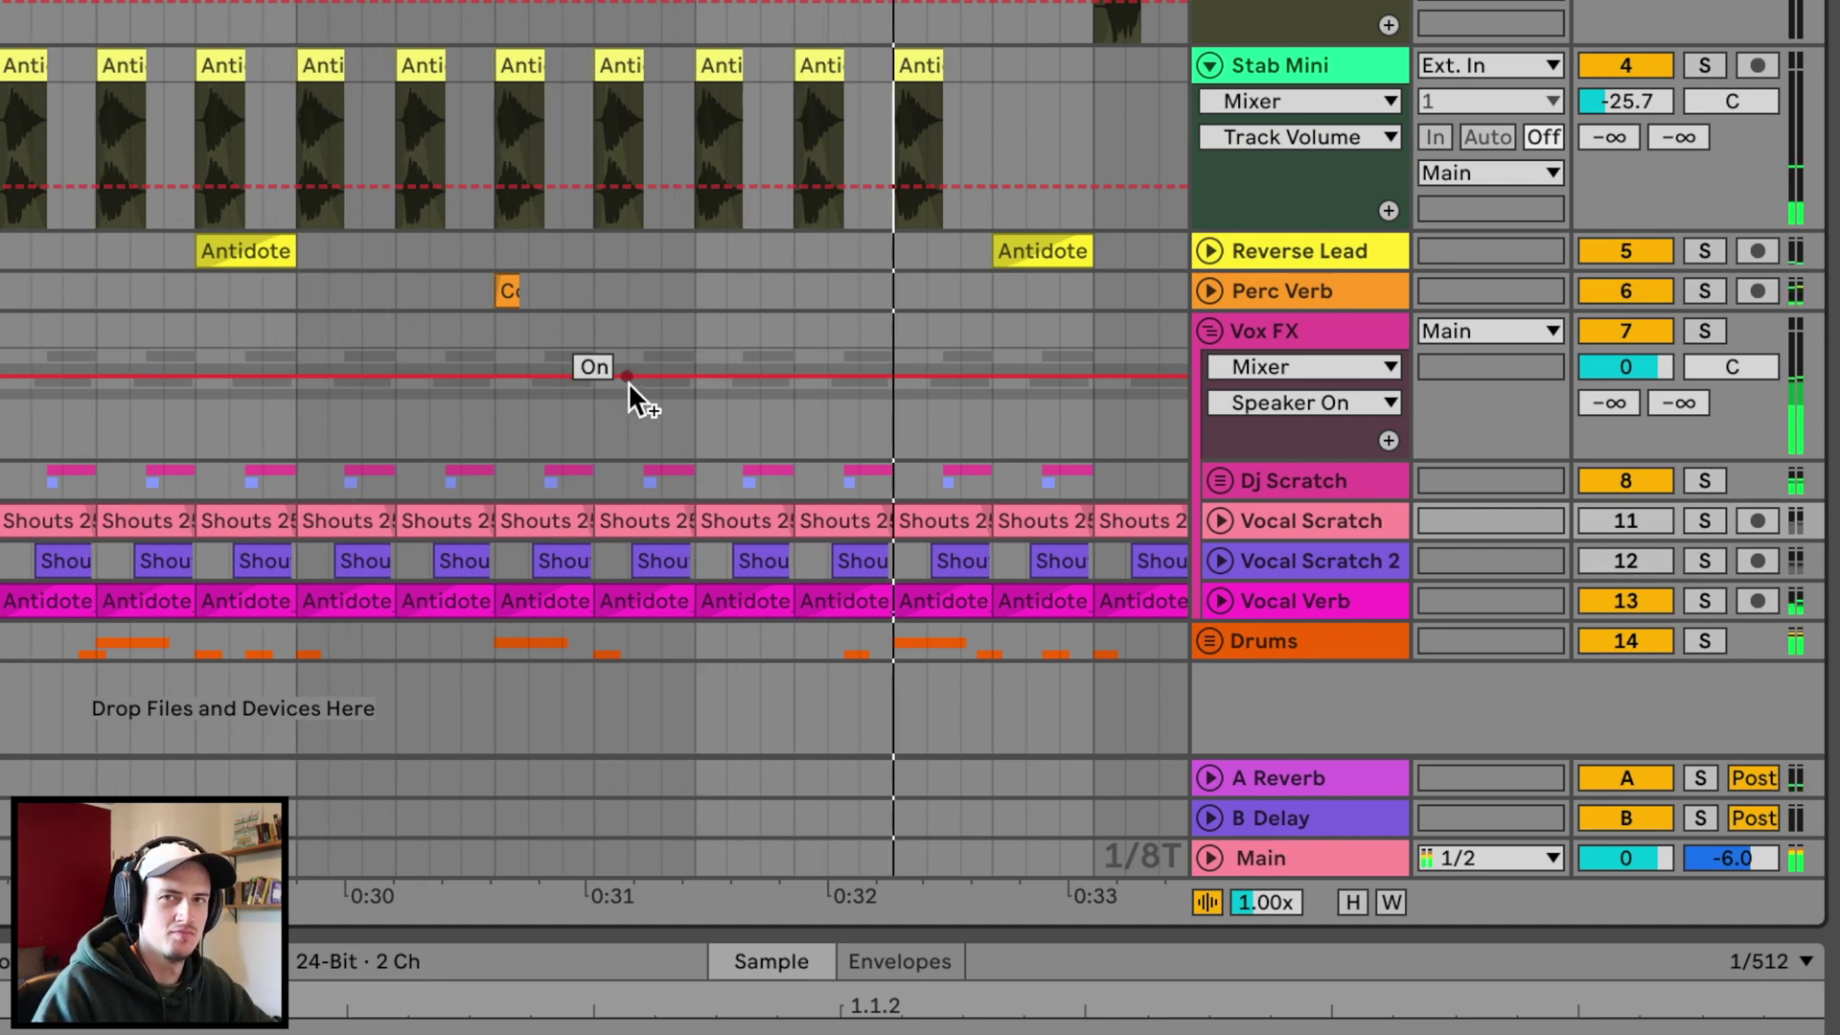
click(1627, 560)
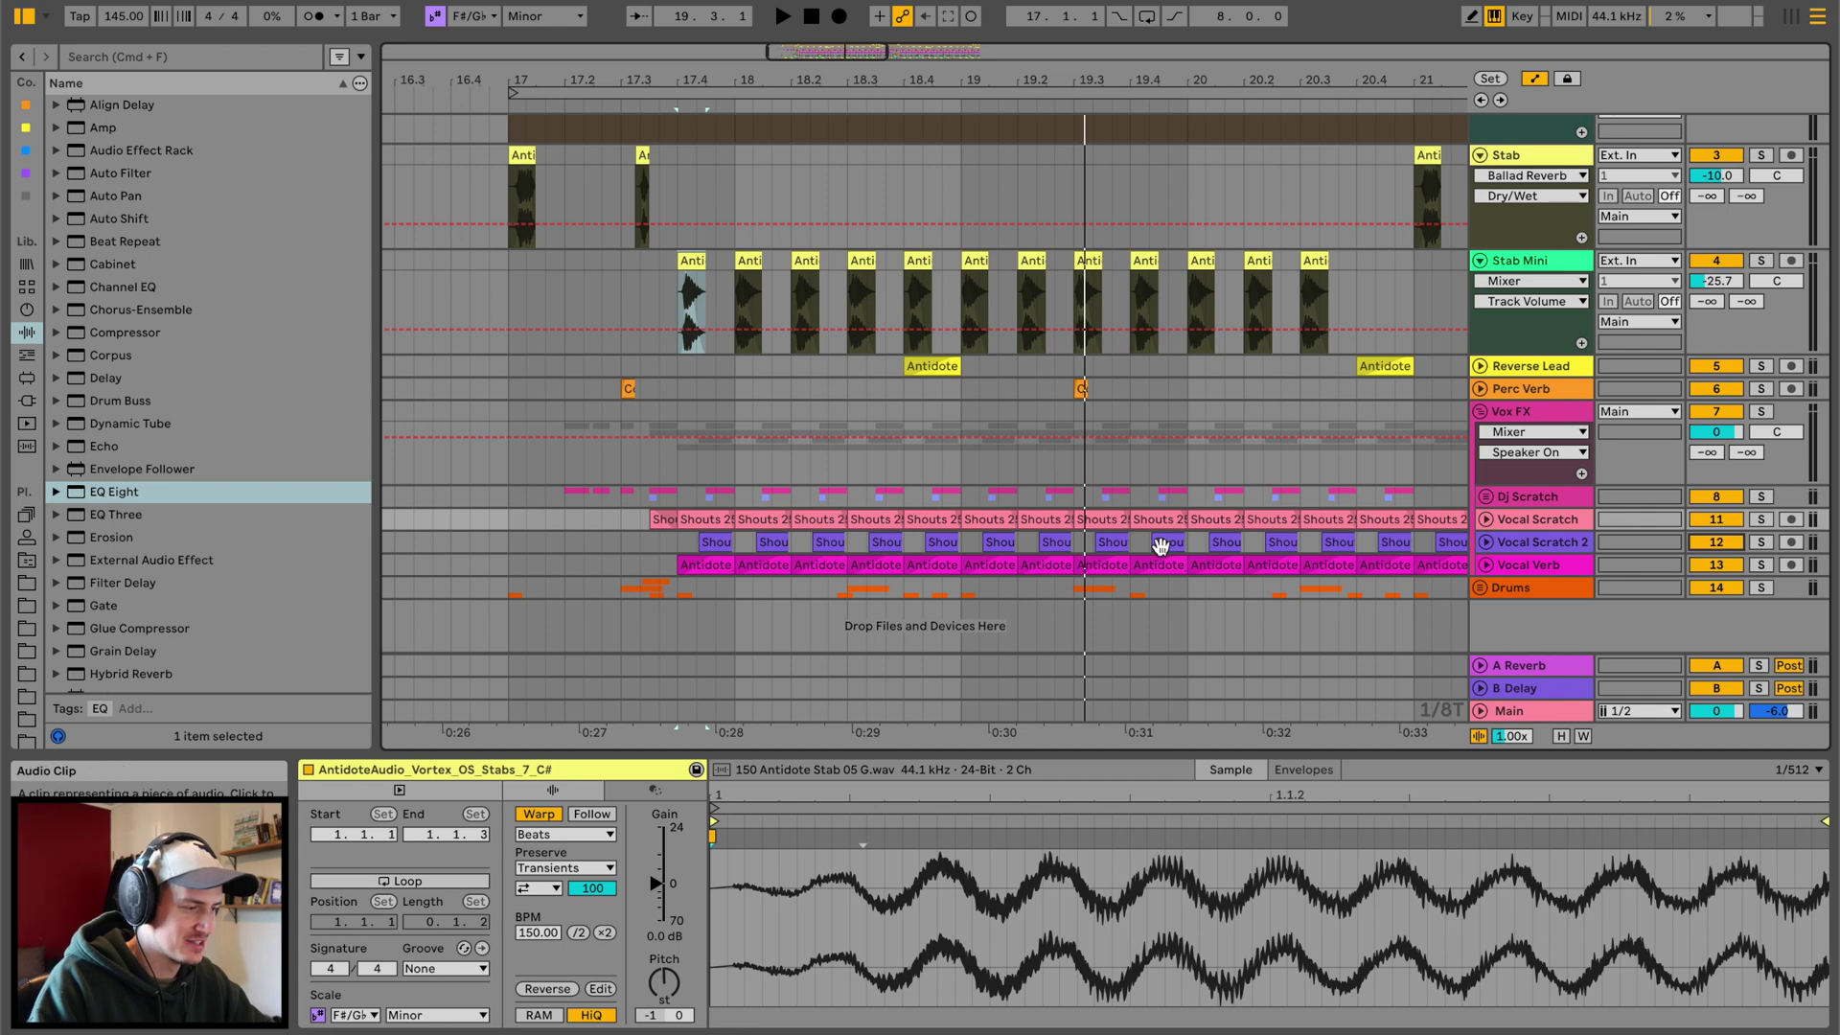
key(space)
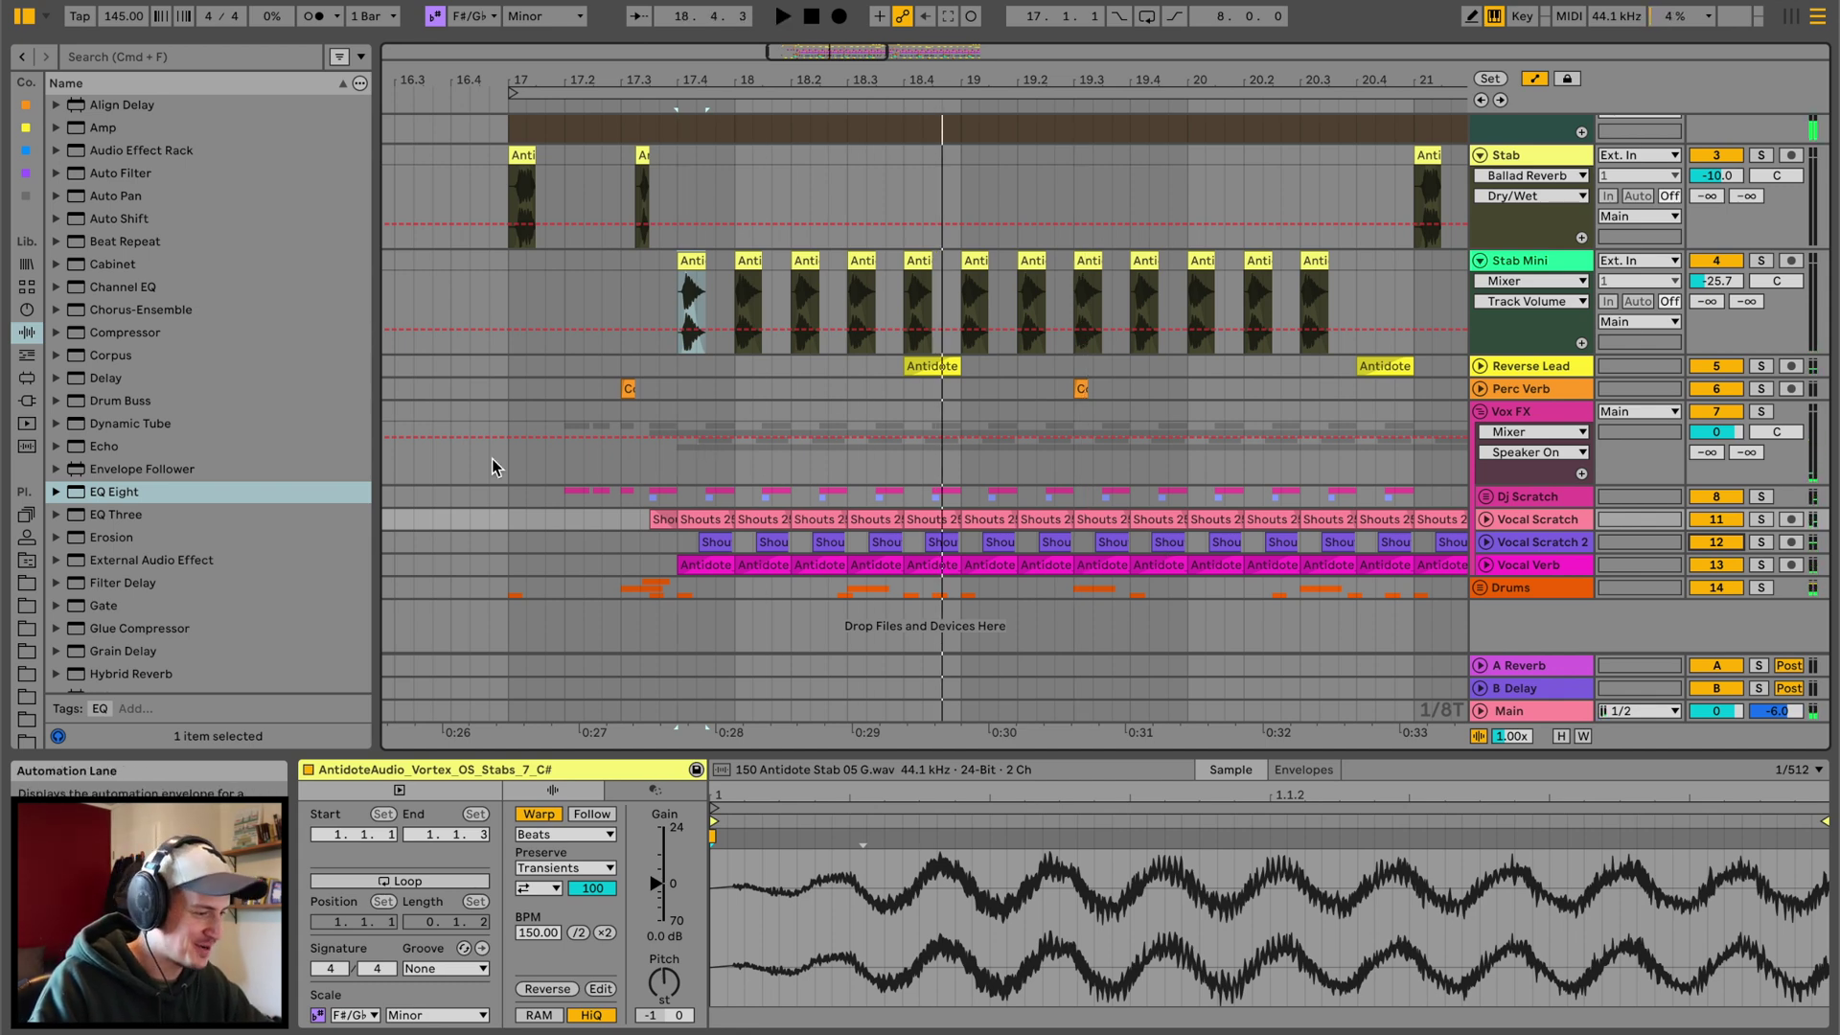
scroll(645, 390, right, 2)
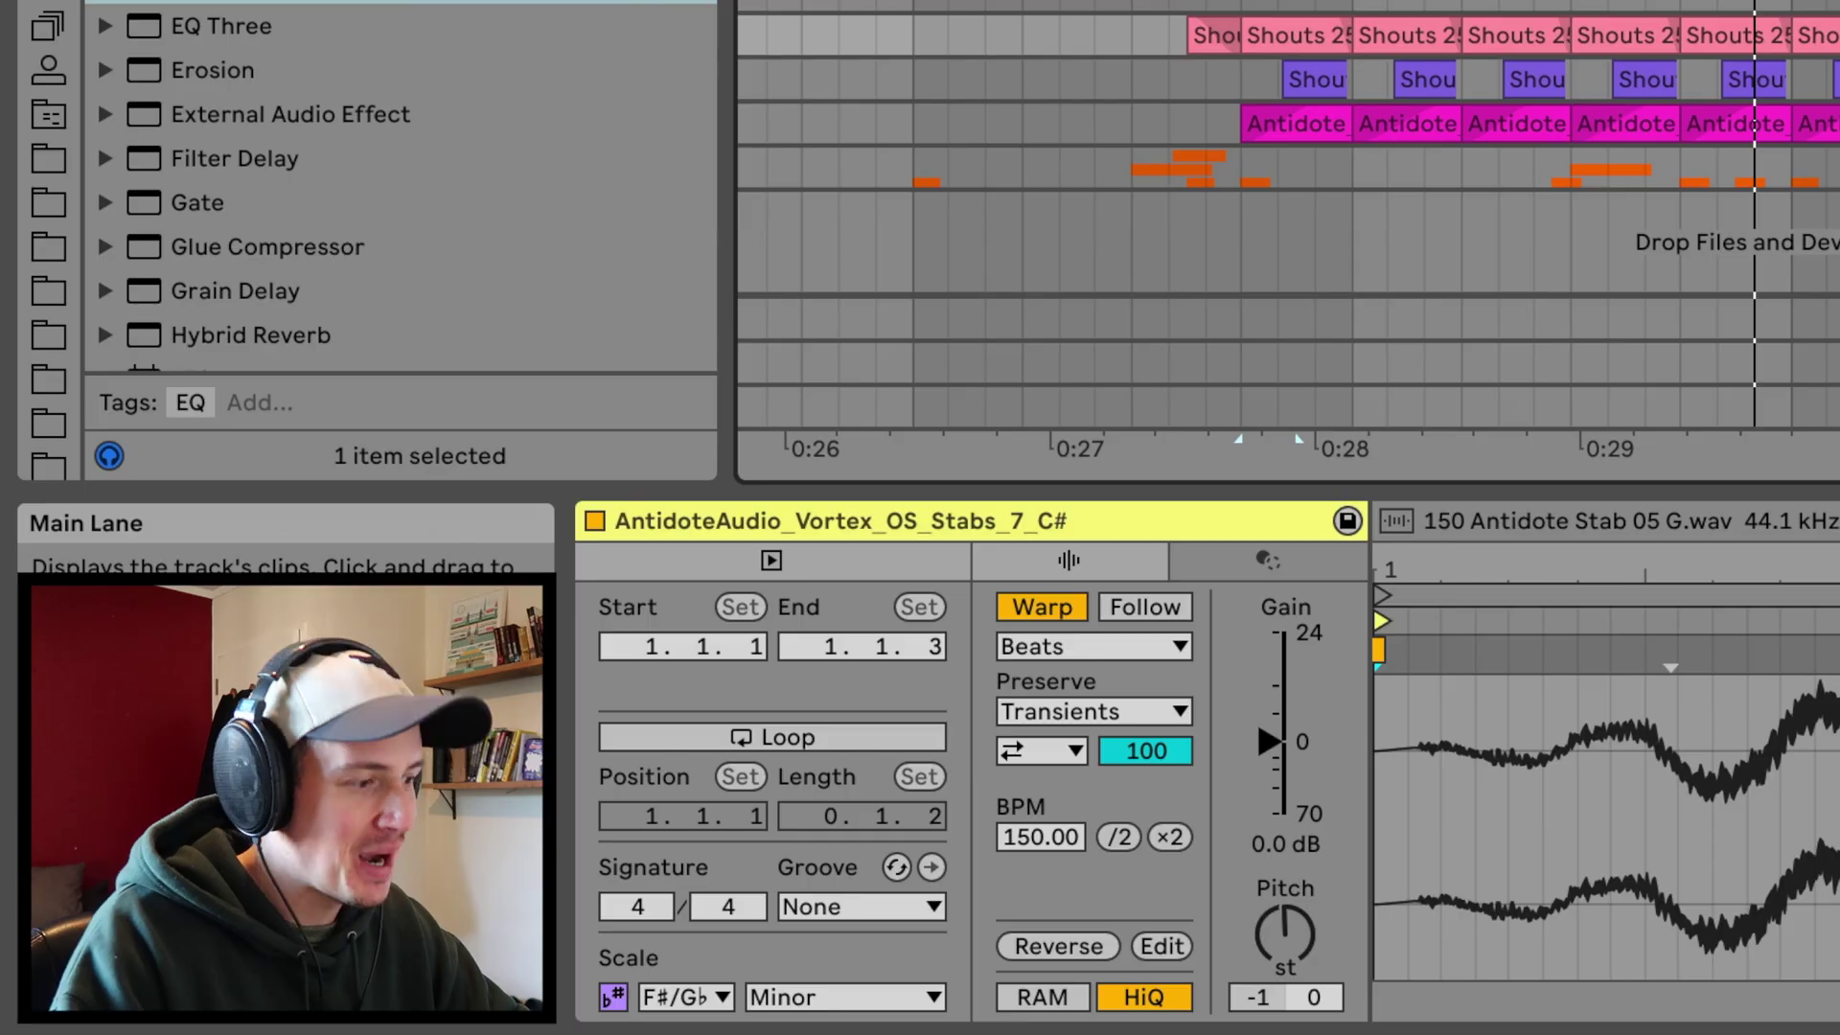
Unfold and enlarge the Vocal Scratch lane, then solo Vocal Verb to show its chain
click(620, 494)
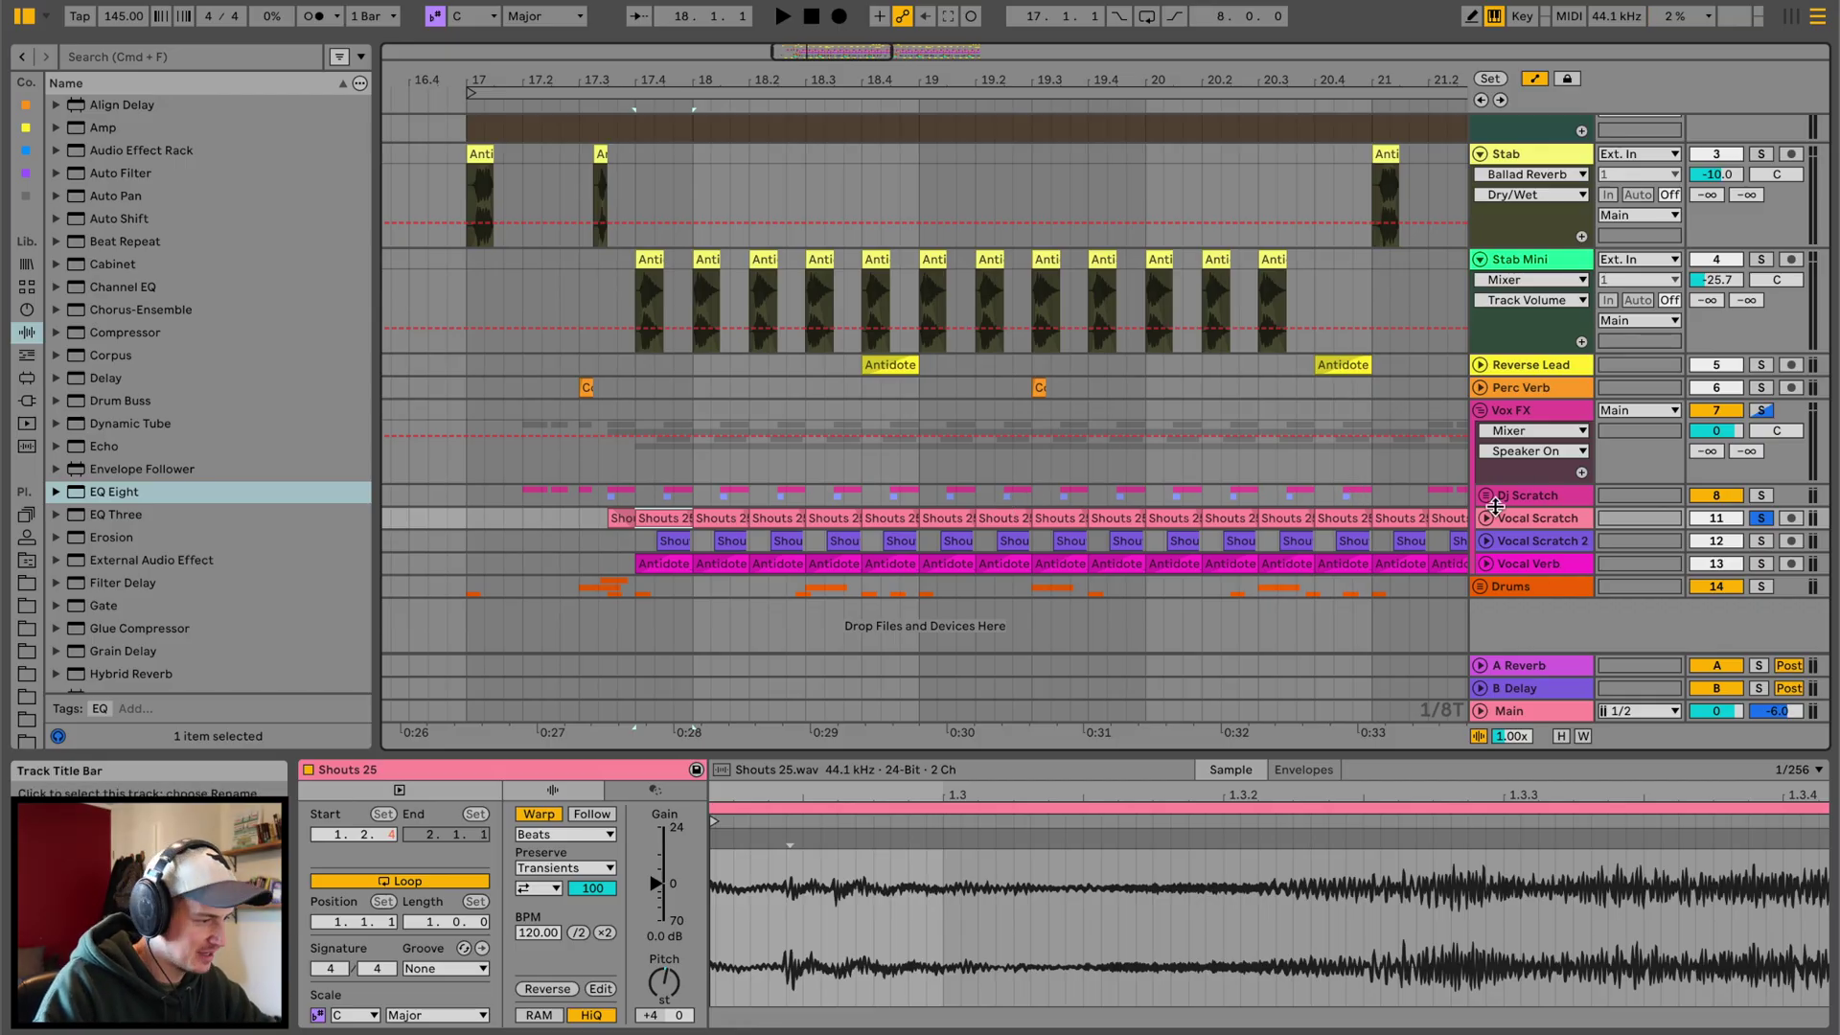
click(1486, 518)
key(space)
drag(764, 72, 719, 87)
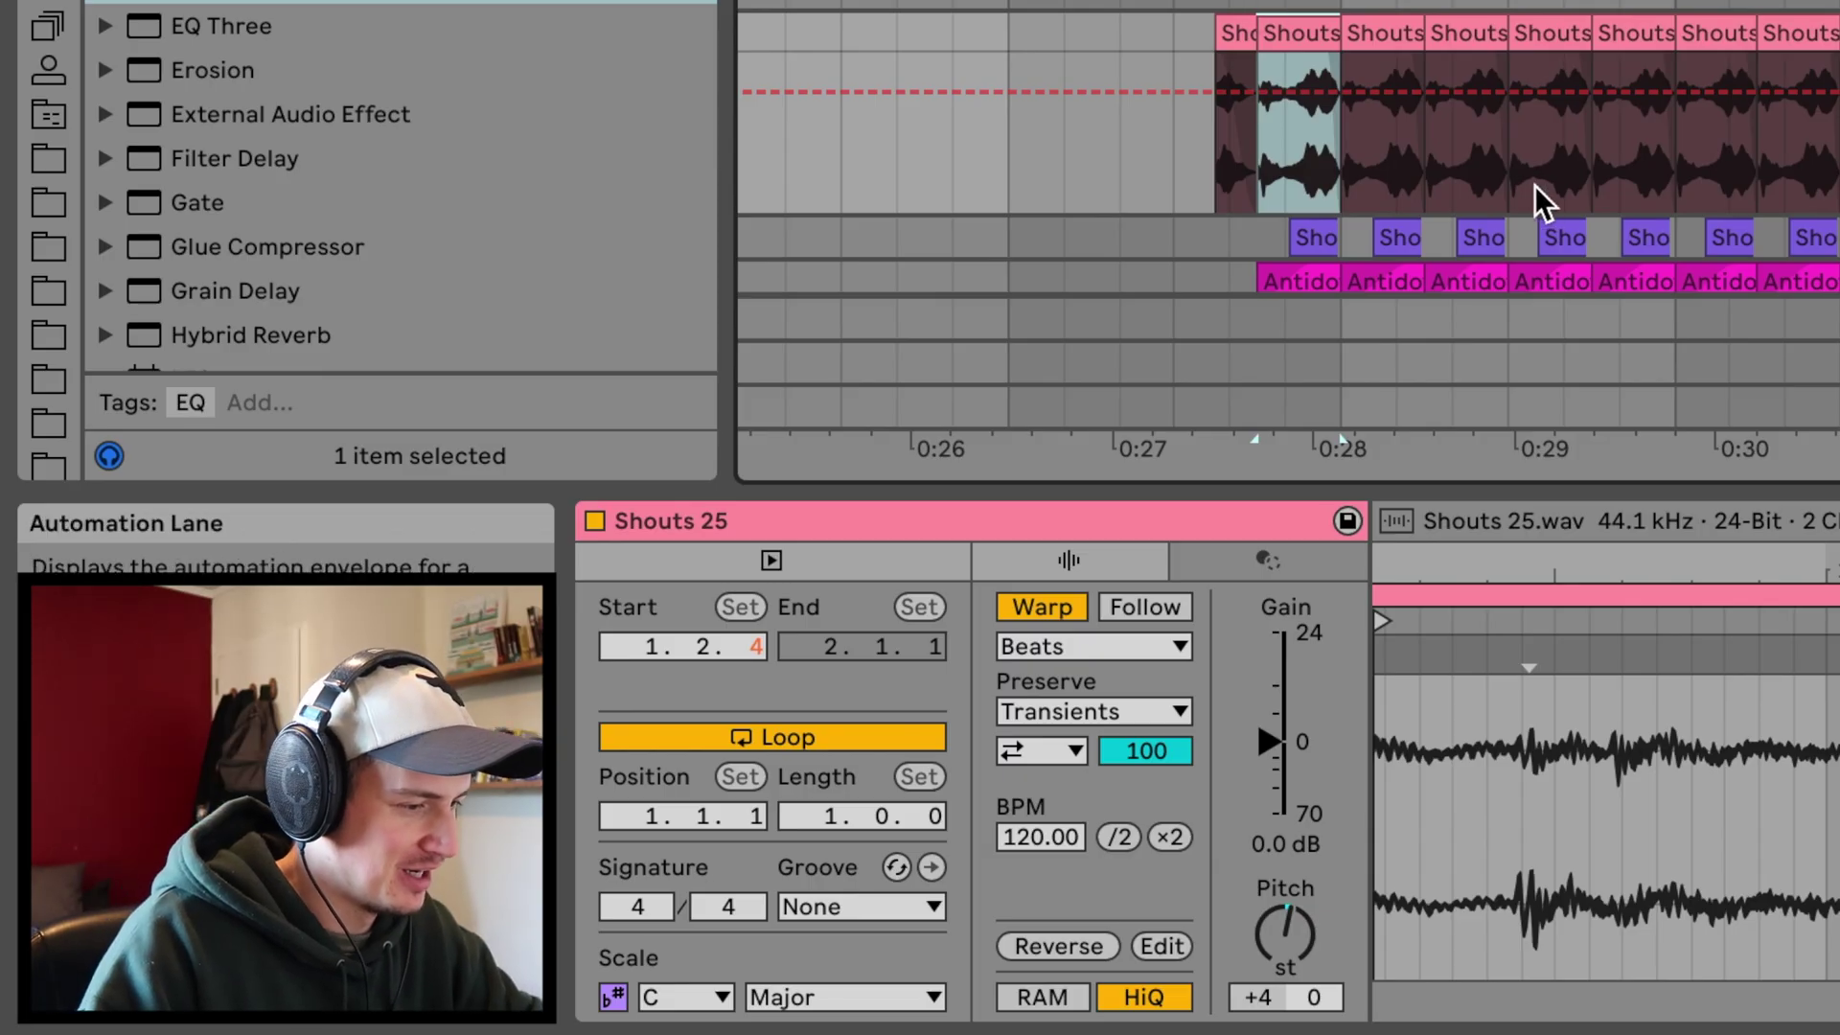
scroll(805, 583, down, 3)
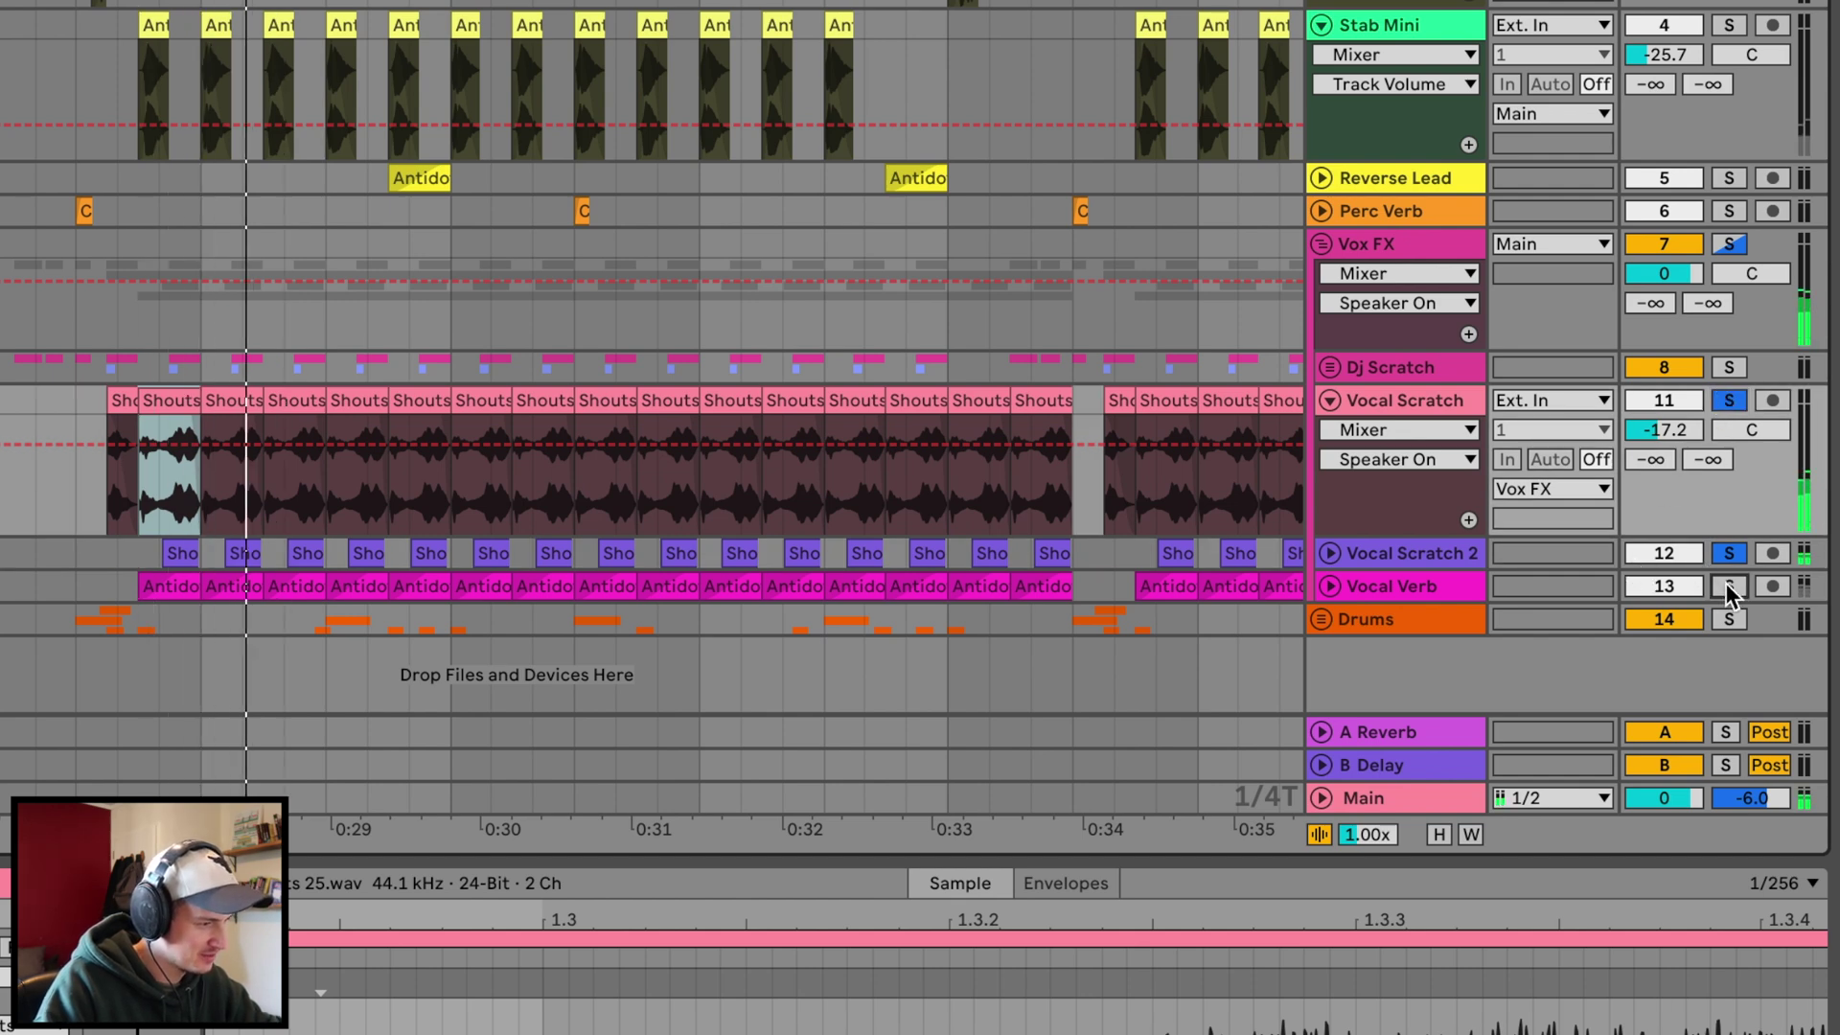
click(1730, 587)
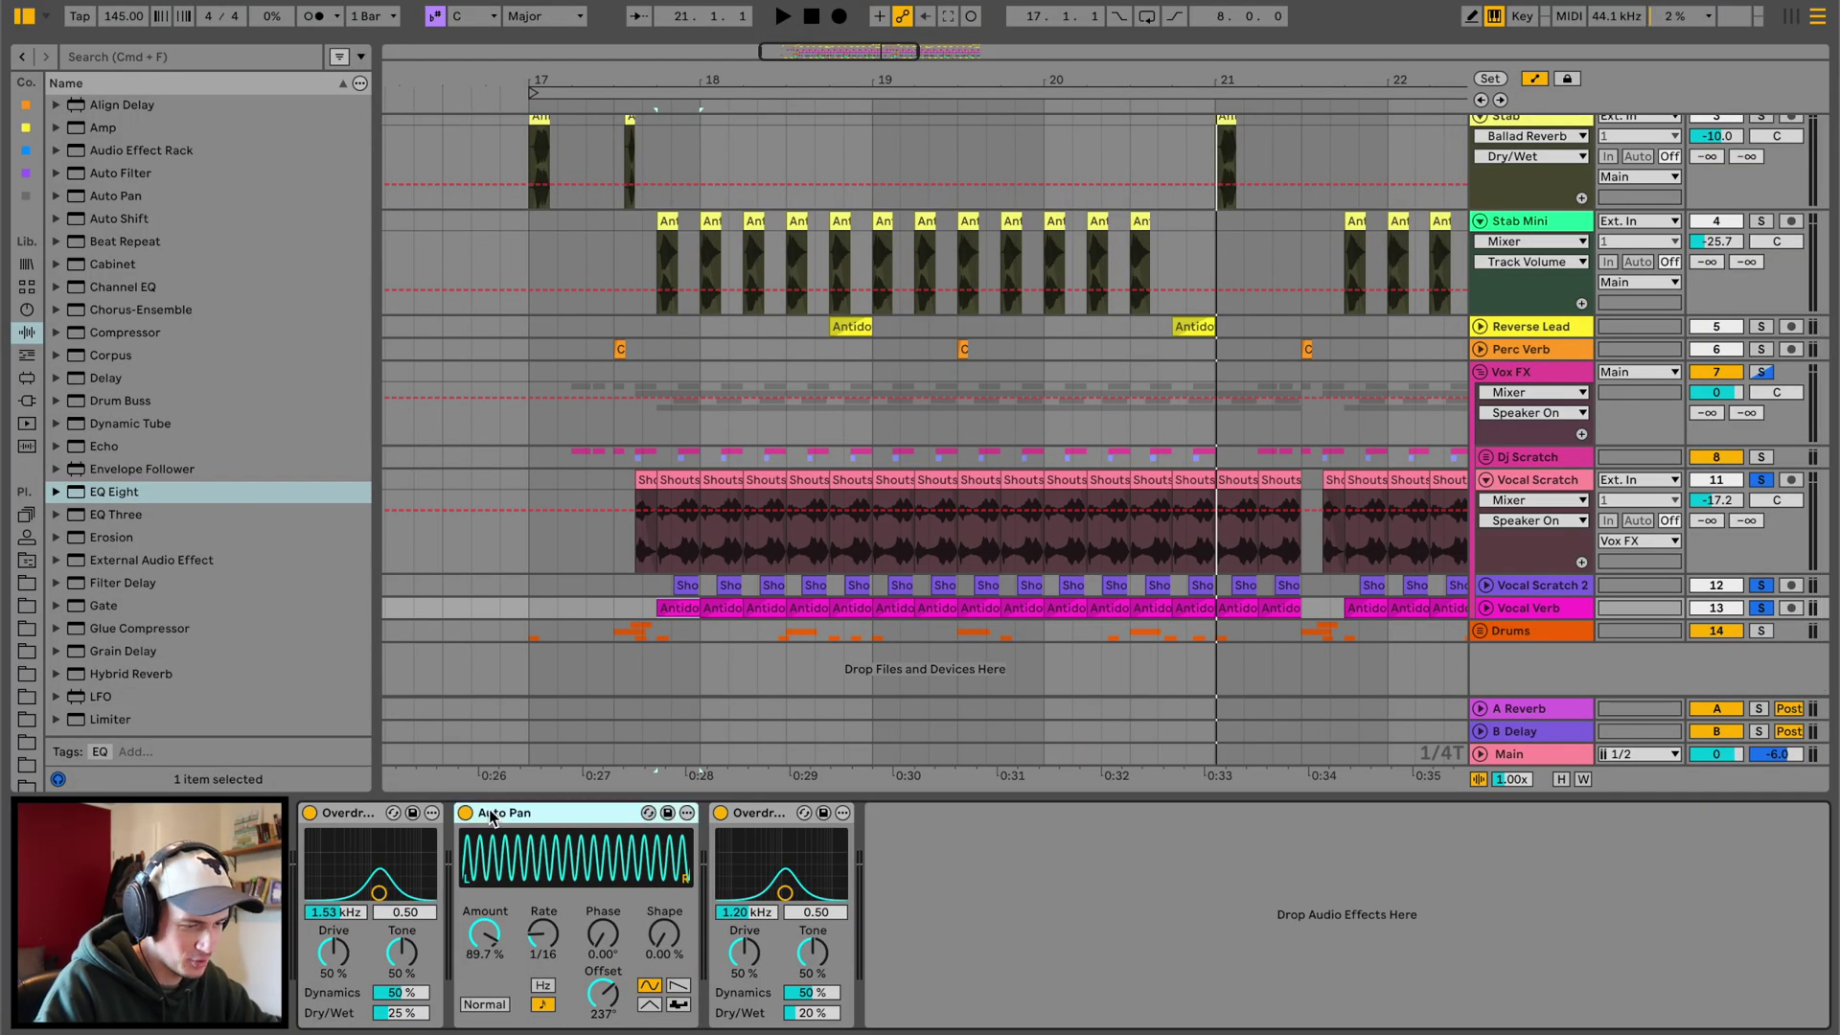
Move Auto Pan between the two Overdrives and bring its offset to 0°
key(space)
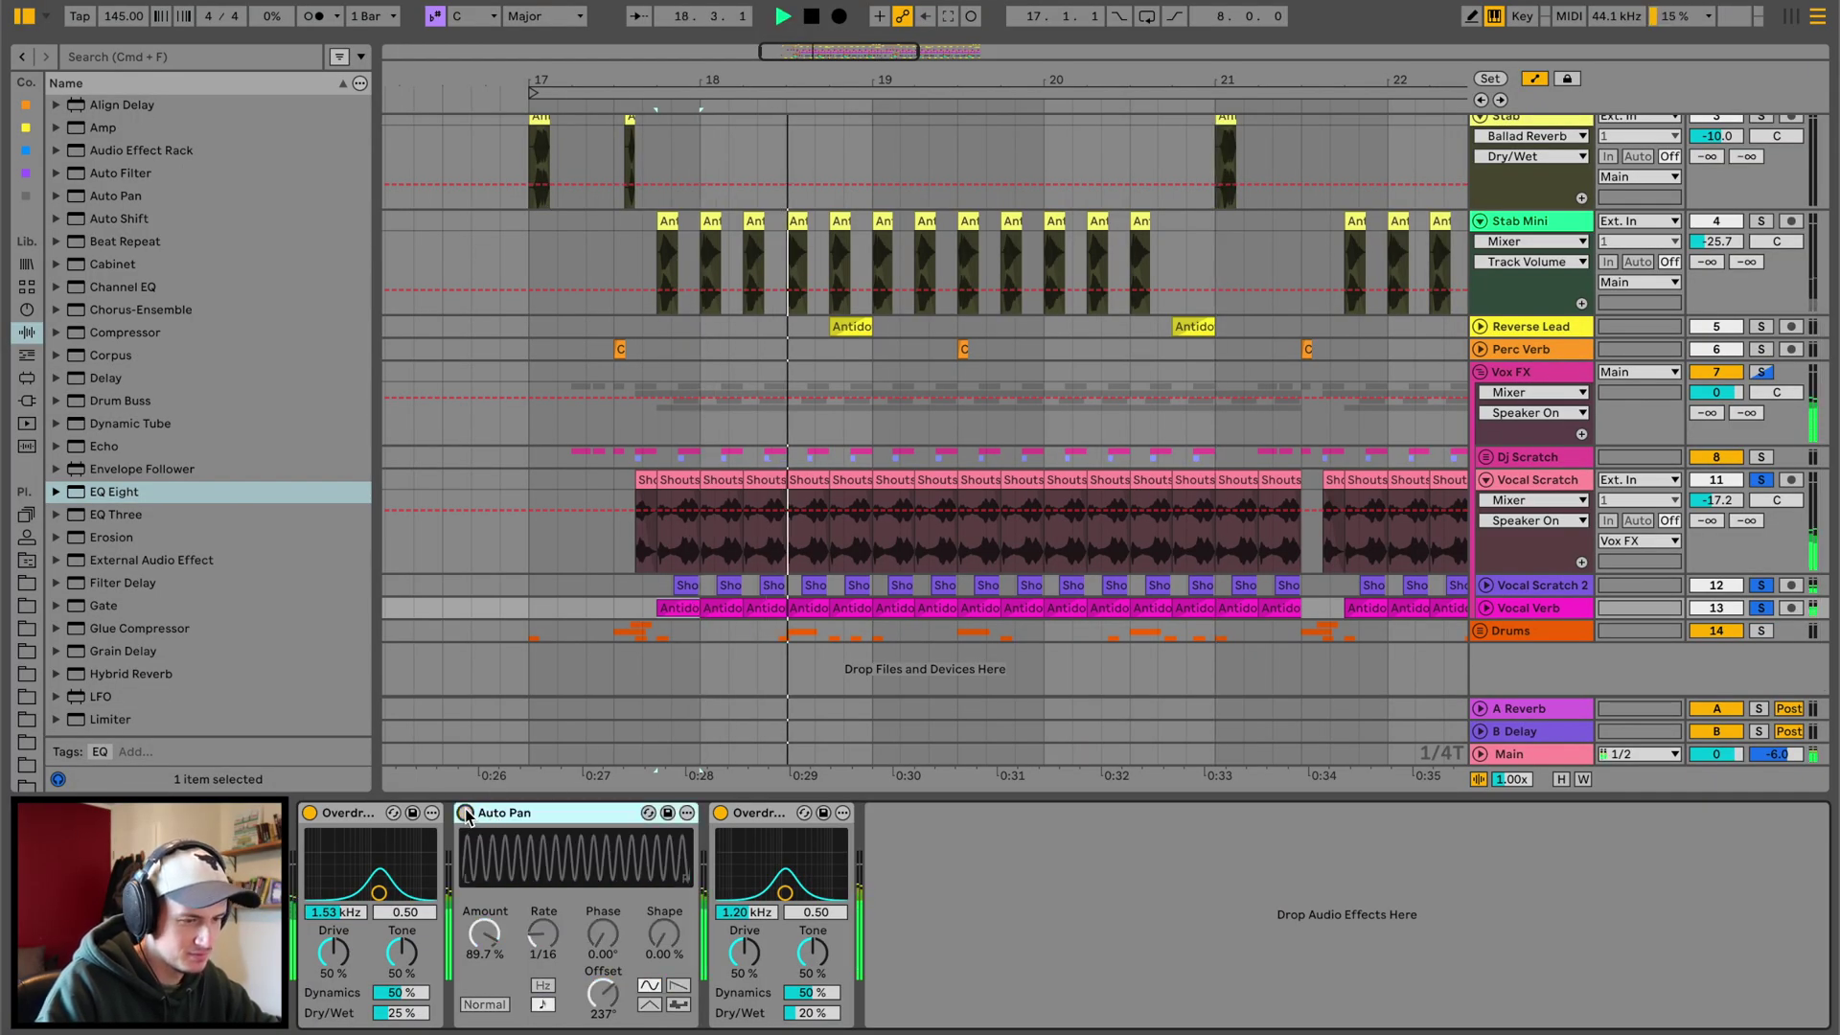
key(Delete)
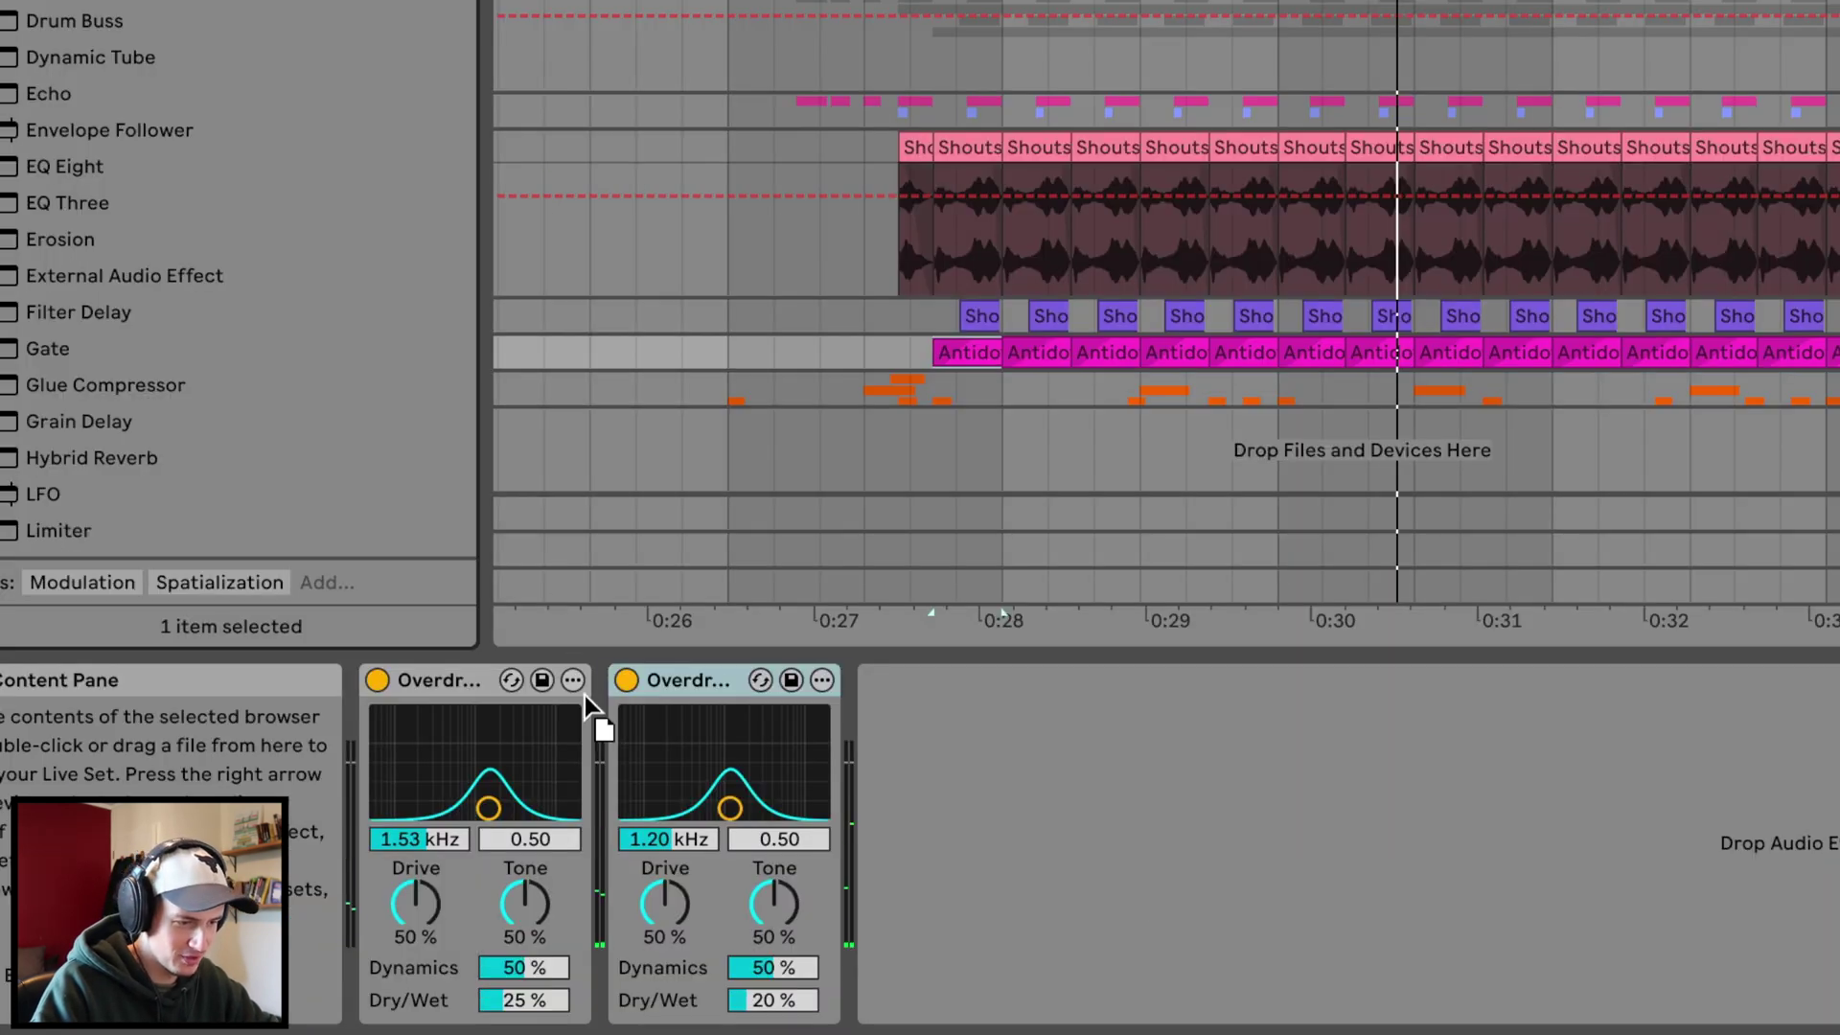
drag(586, 704, 605, 764)
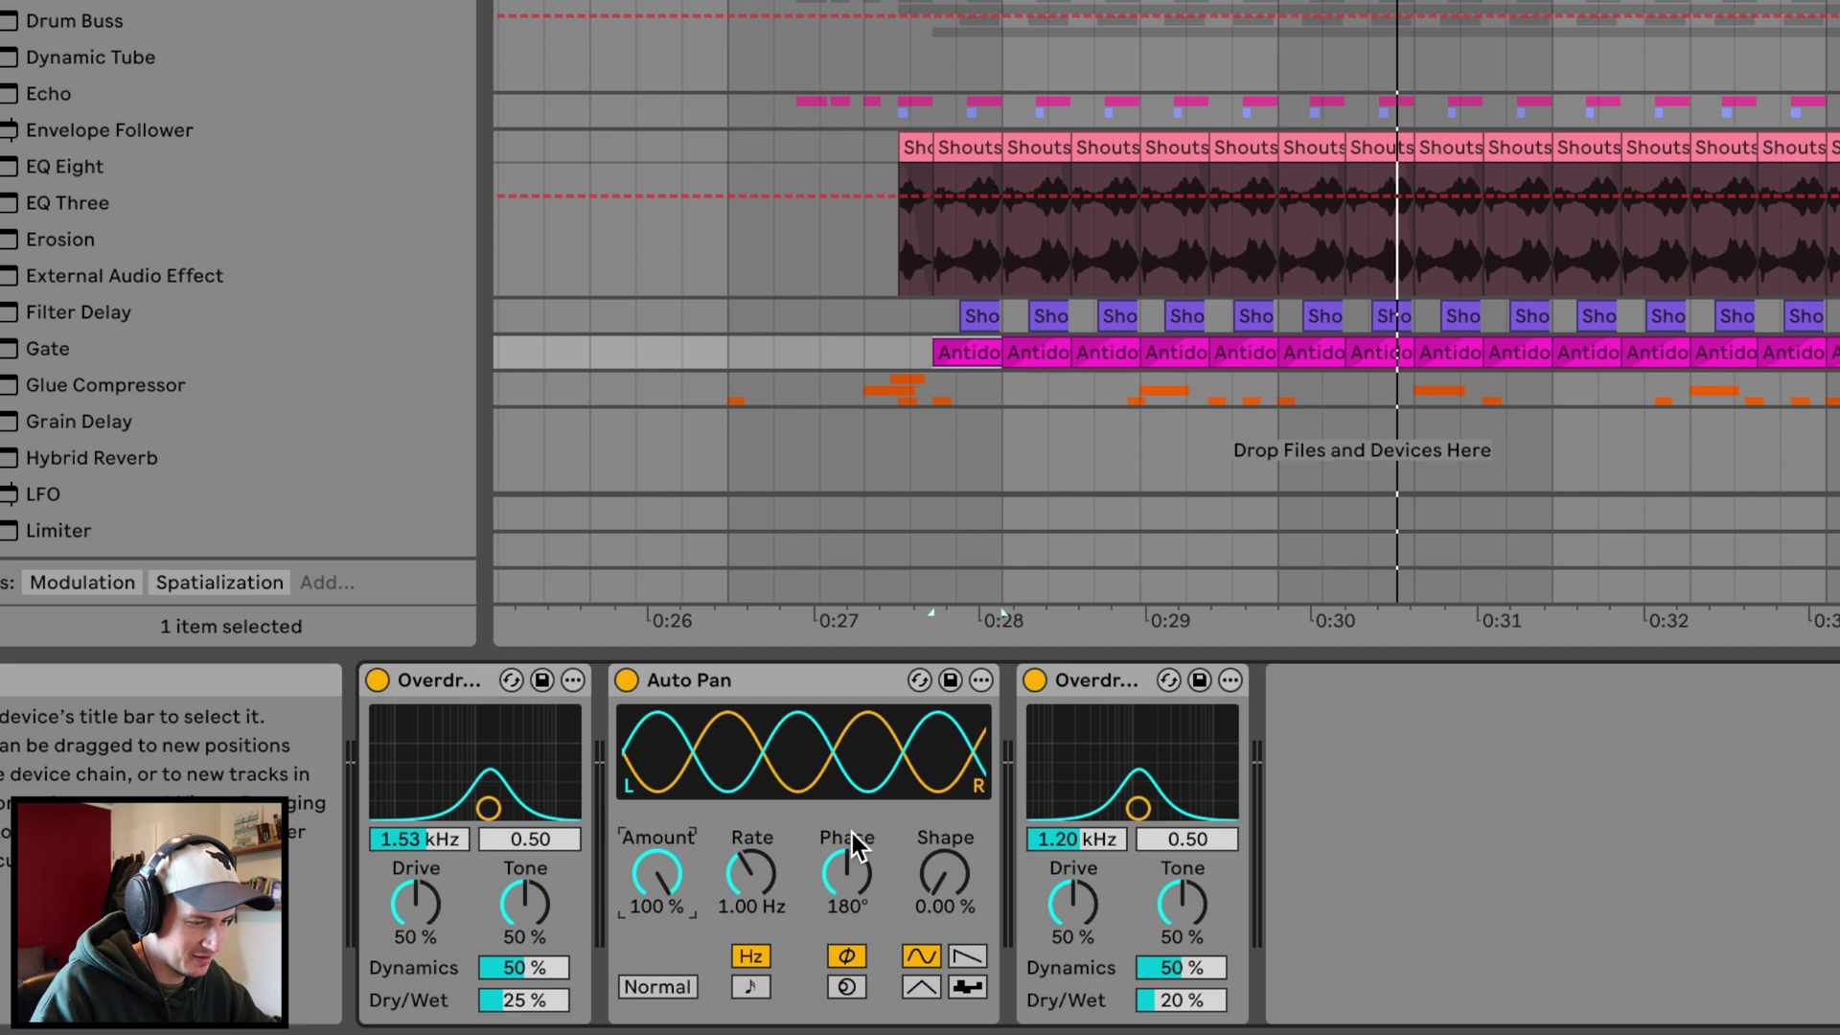
drag(847, 871, 847, 888)
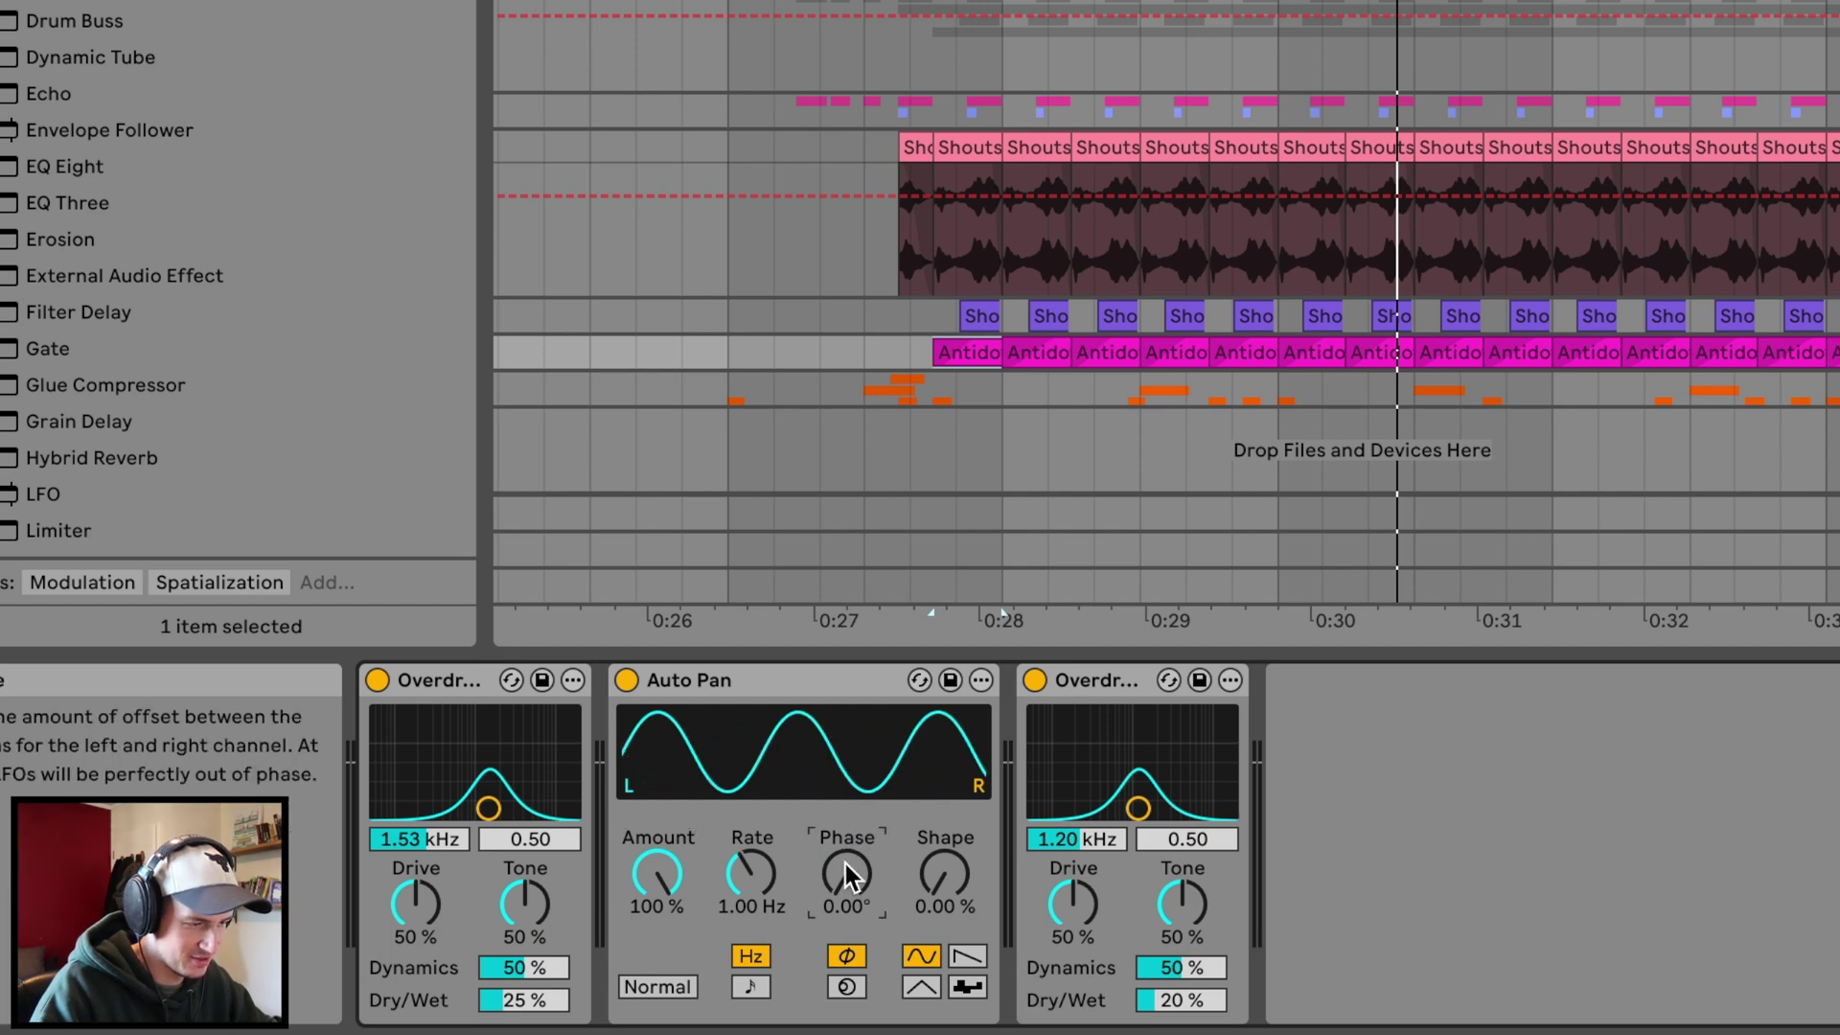
key(space)
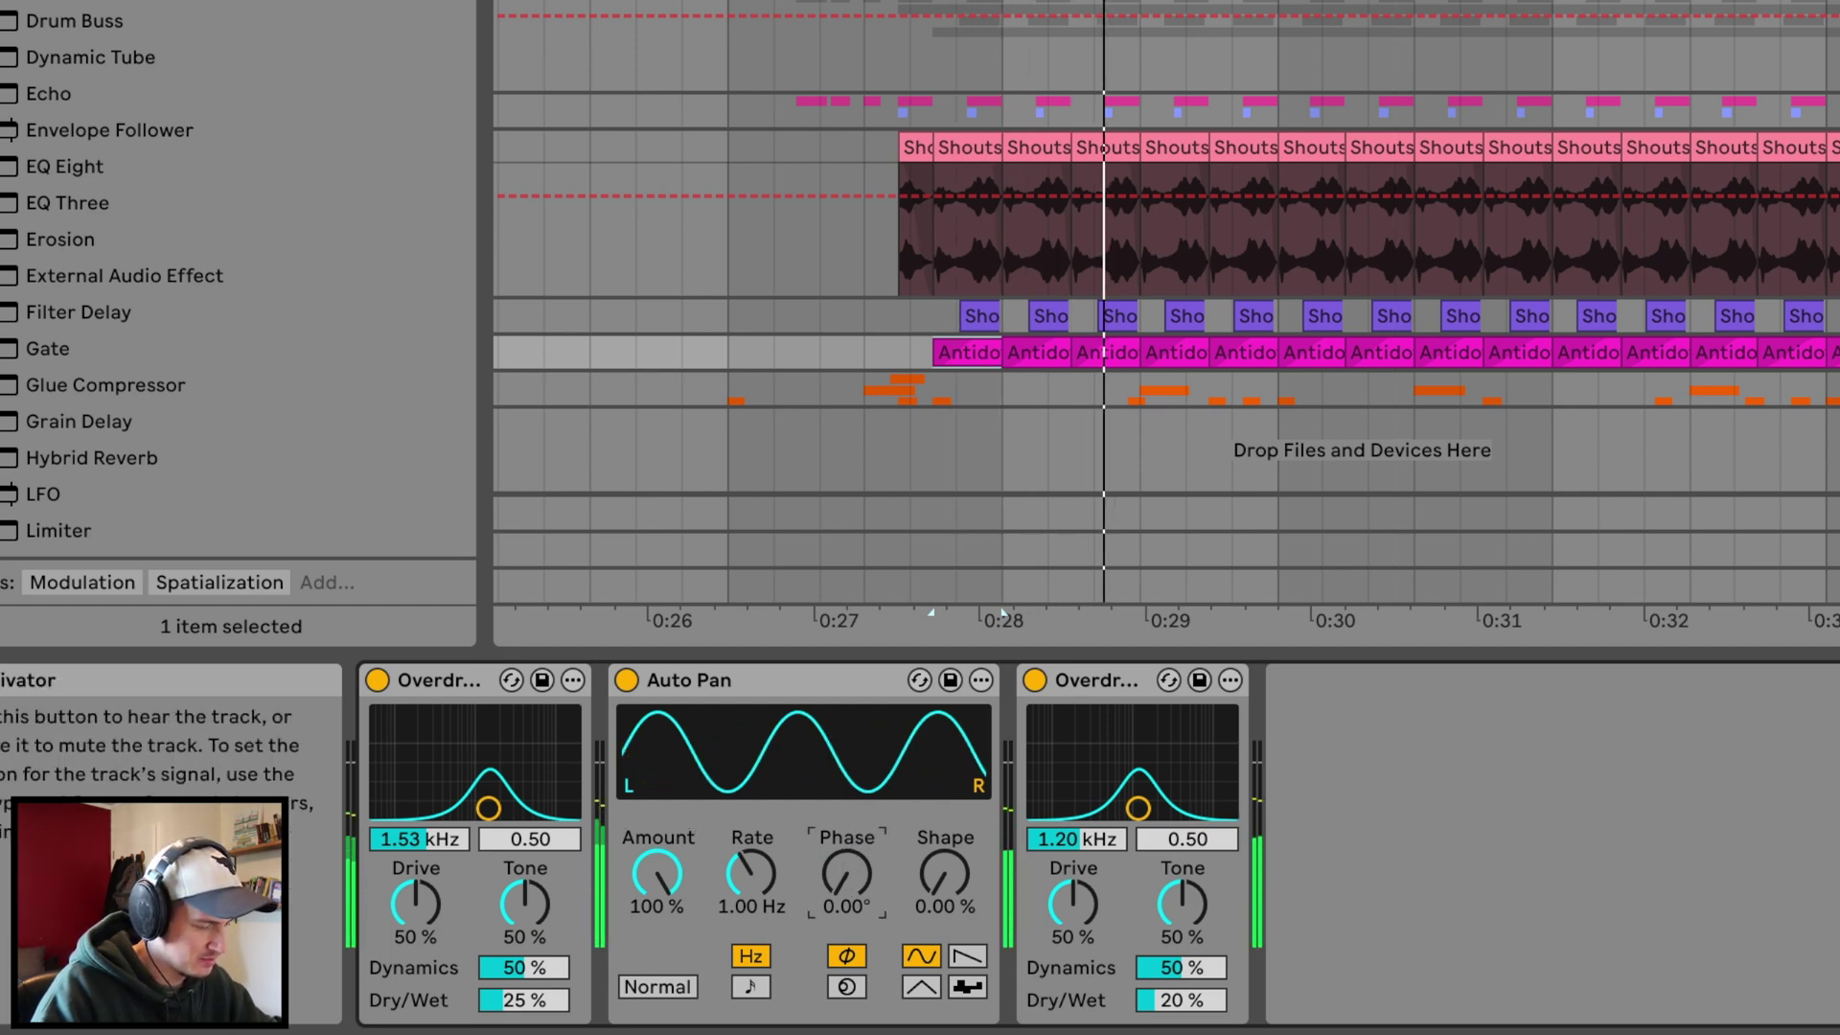
Sync Auto Pan to a 1/16 rate and set its offset to about 191°
click(749, 986)
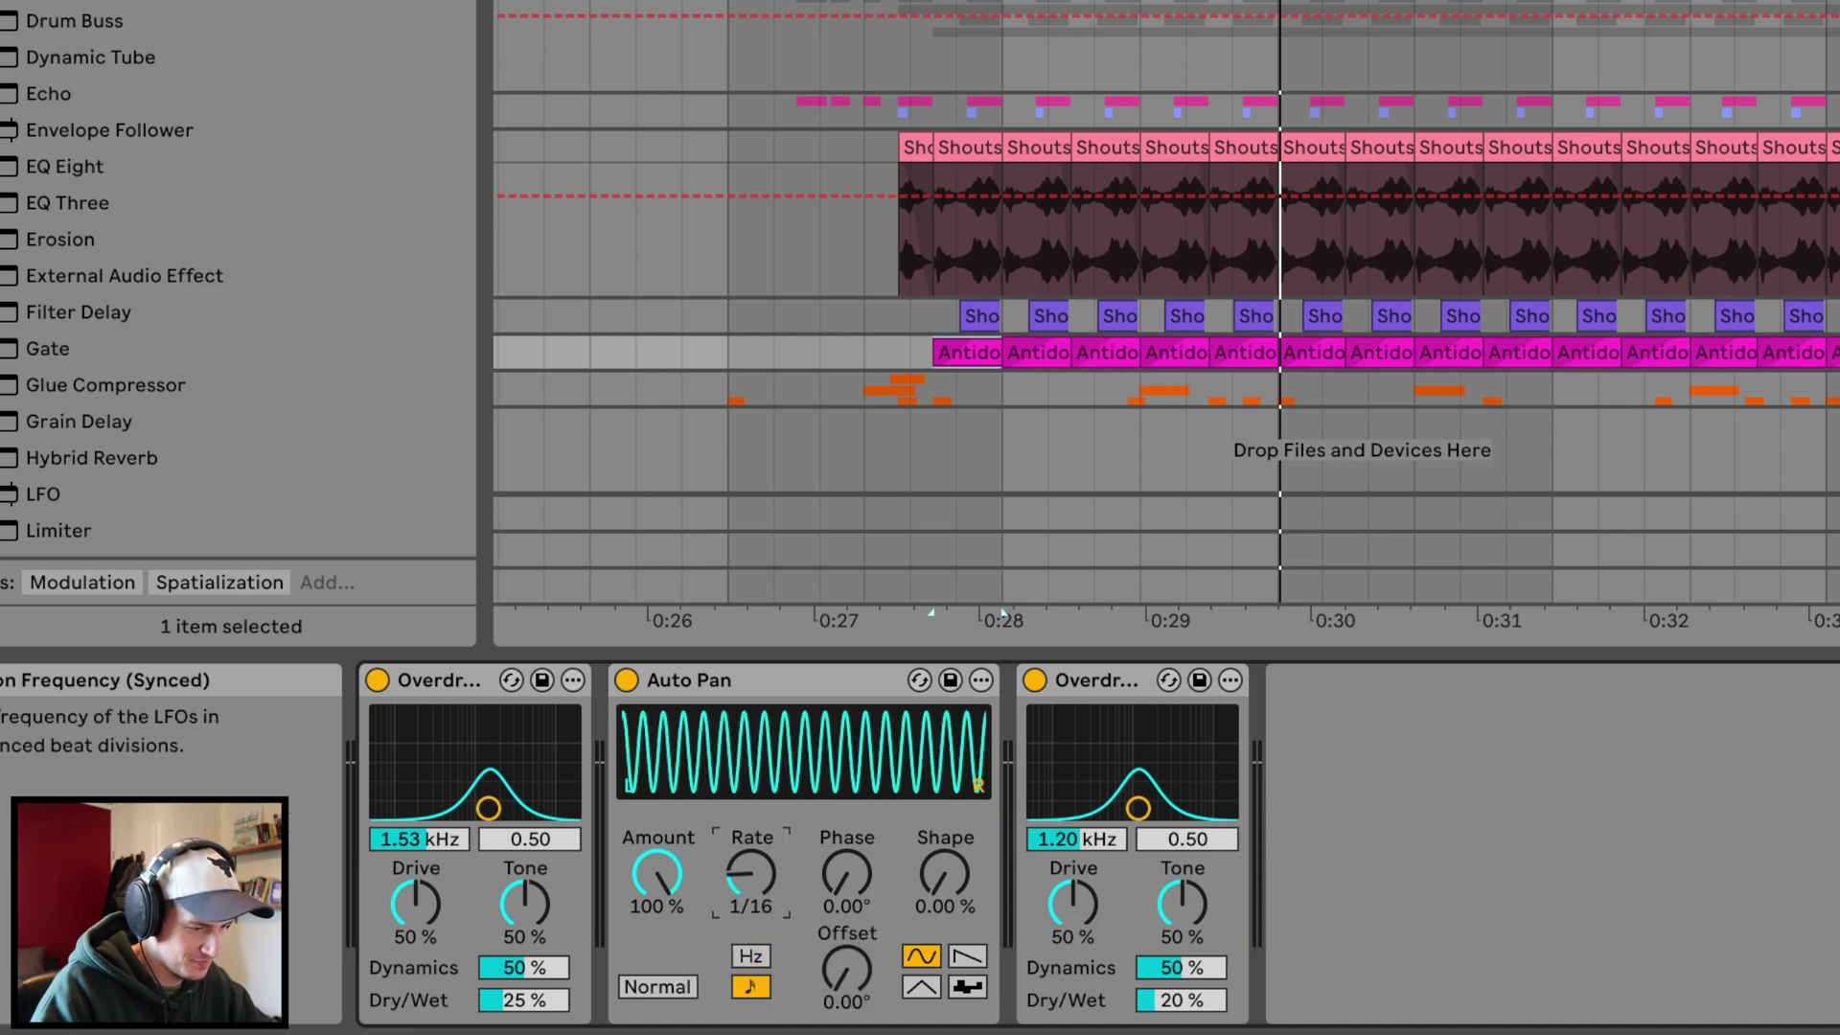
drag(750, 873, 748, 888)
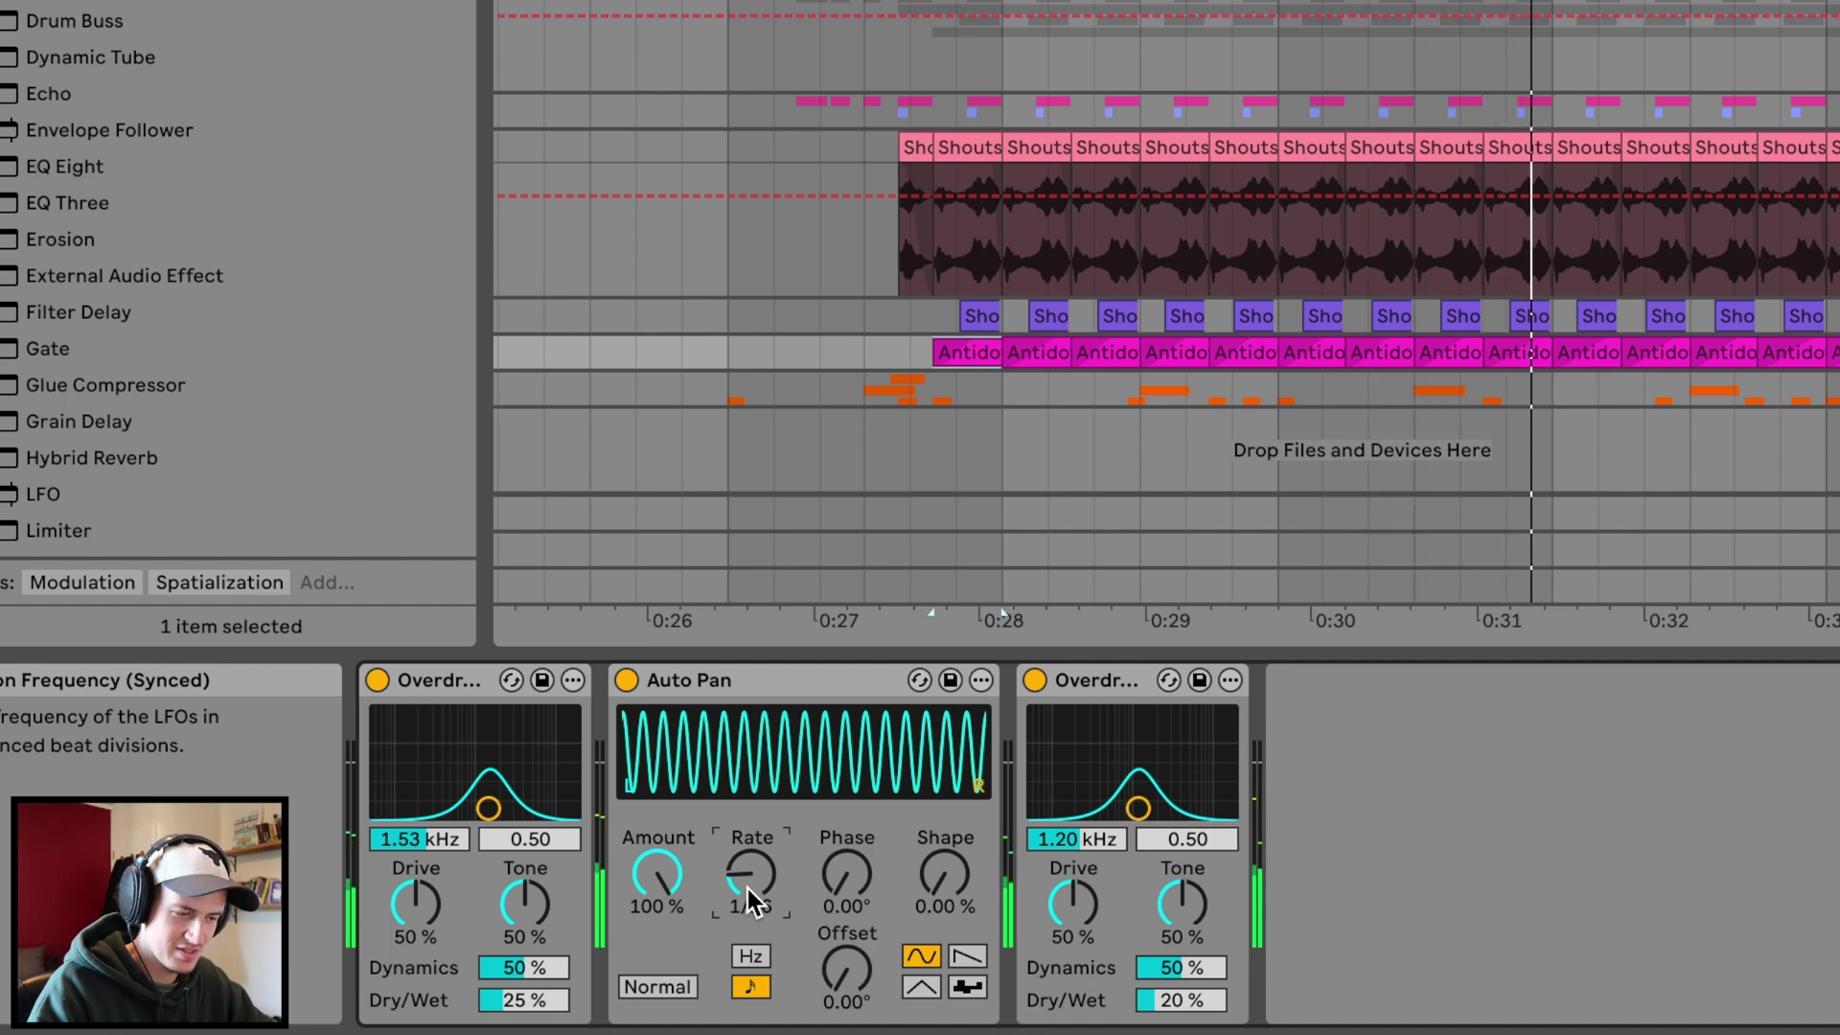
drag(842, 973, 844, 891)
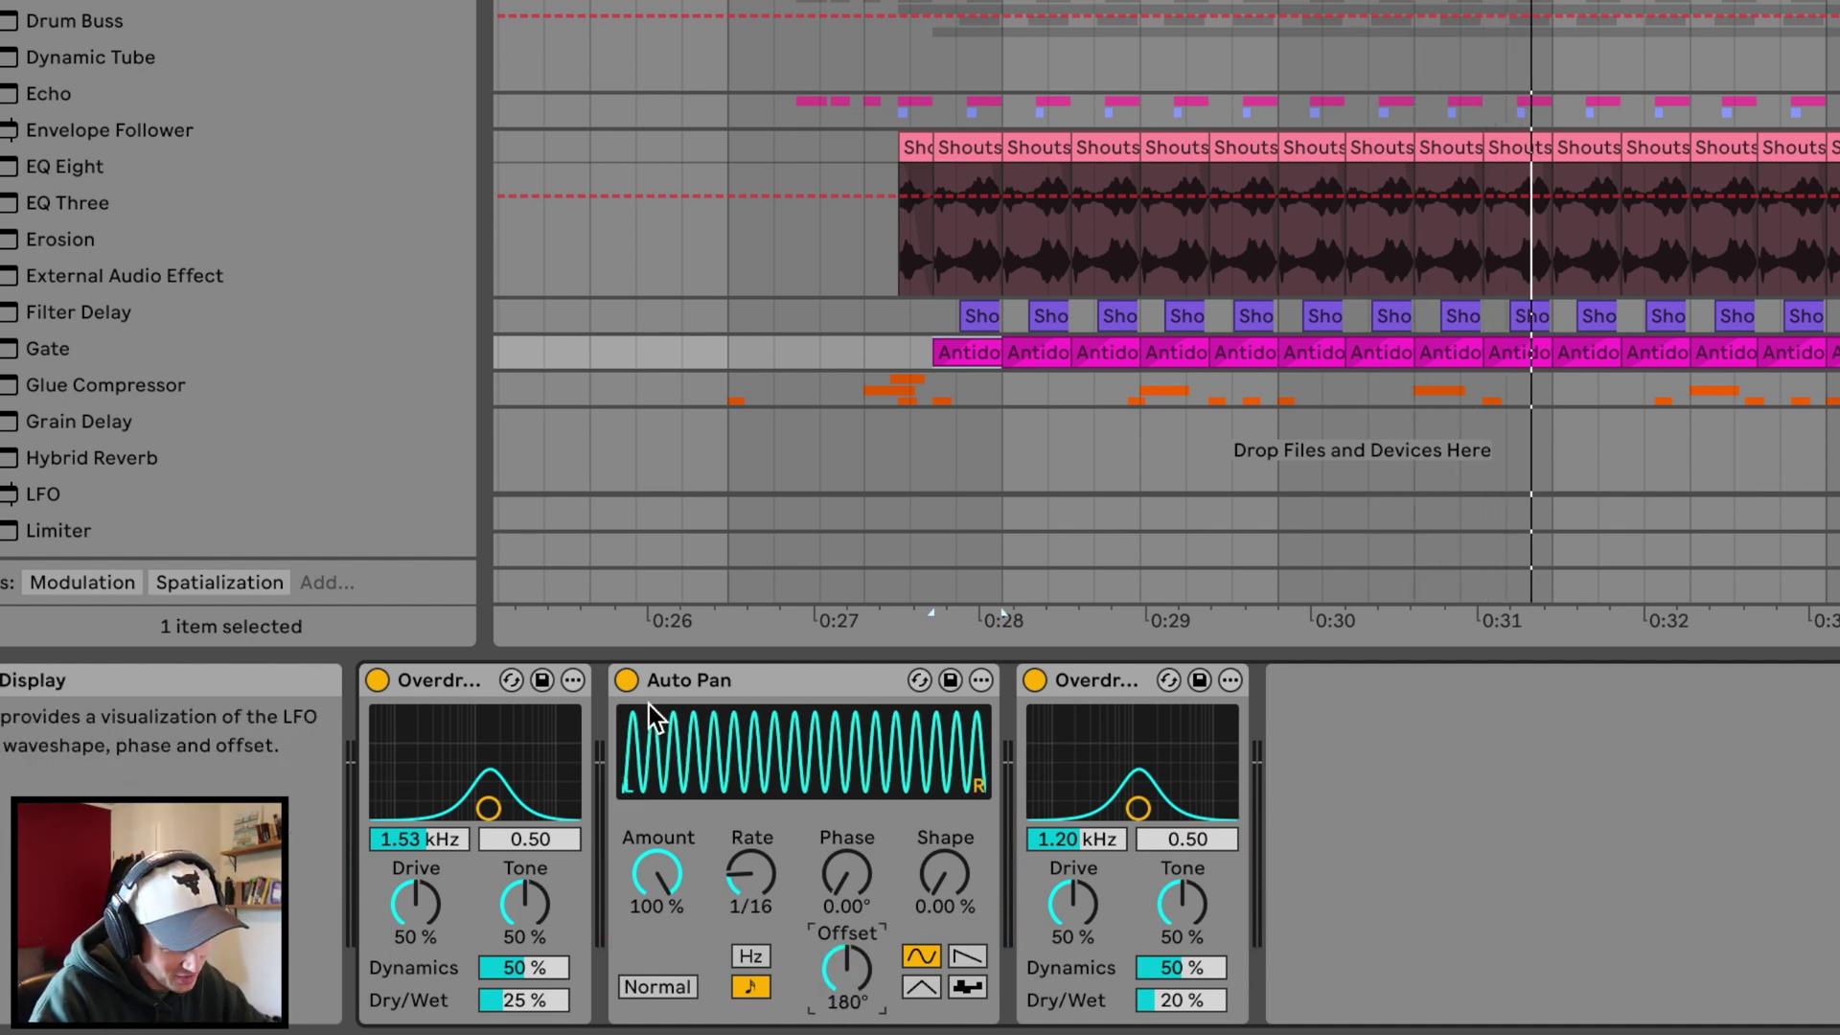
mouse_move(844, 963)
mouse_down()
mouse_move(845, 1028)
mouse_move(844, 906)
mouse_up()
key(space)
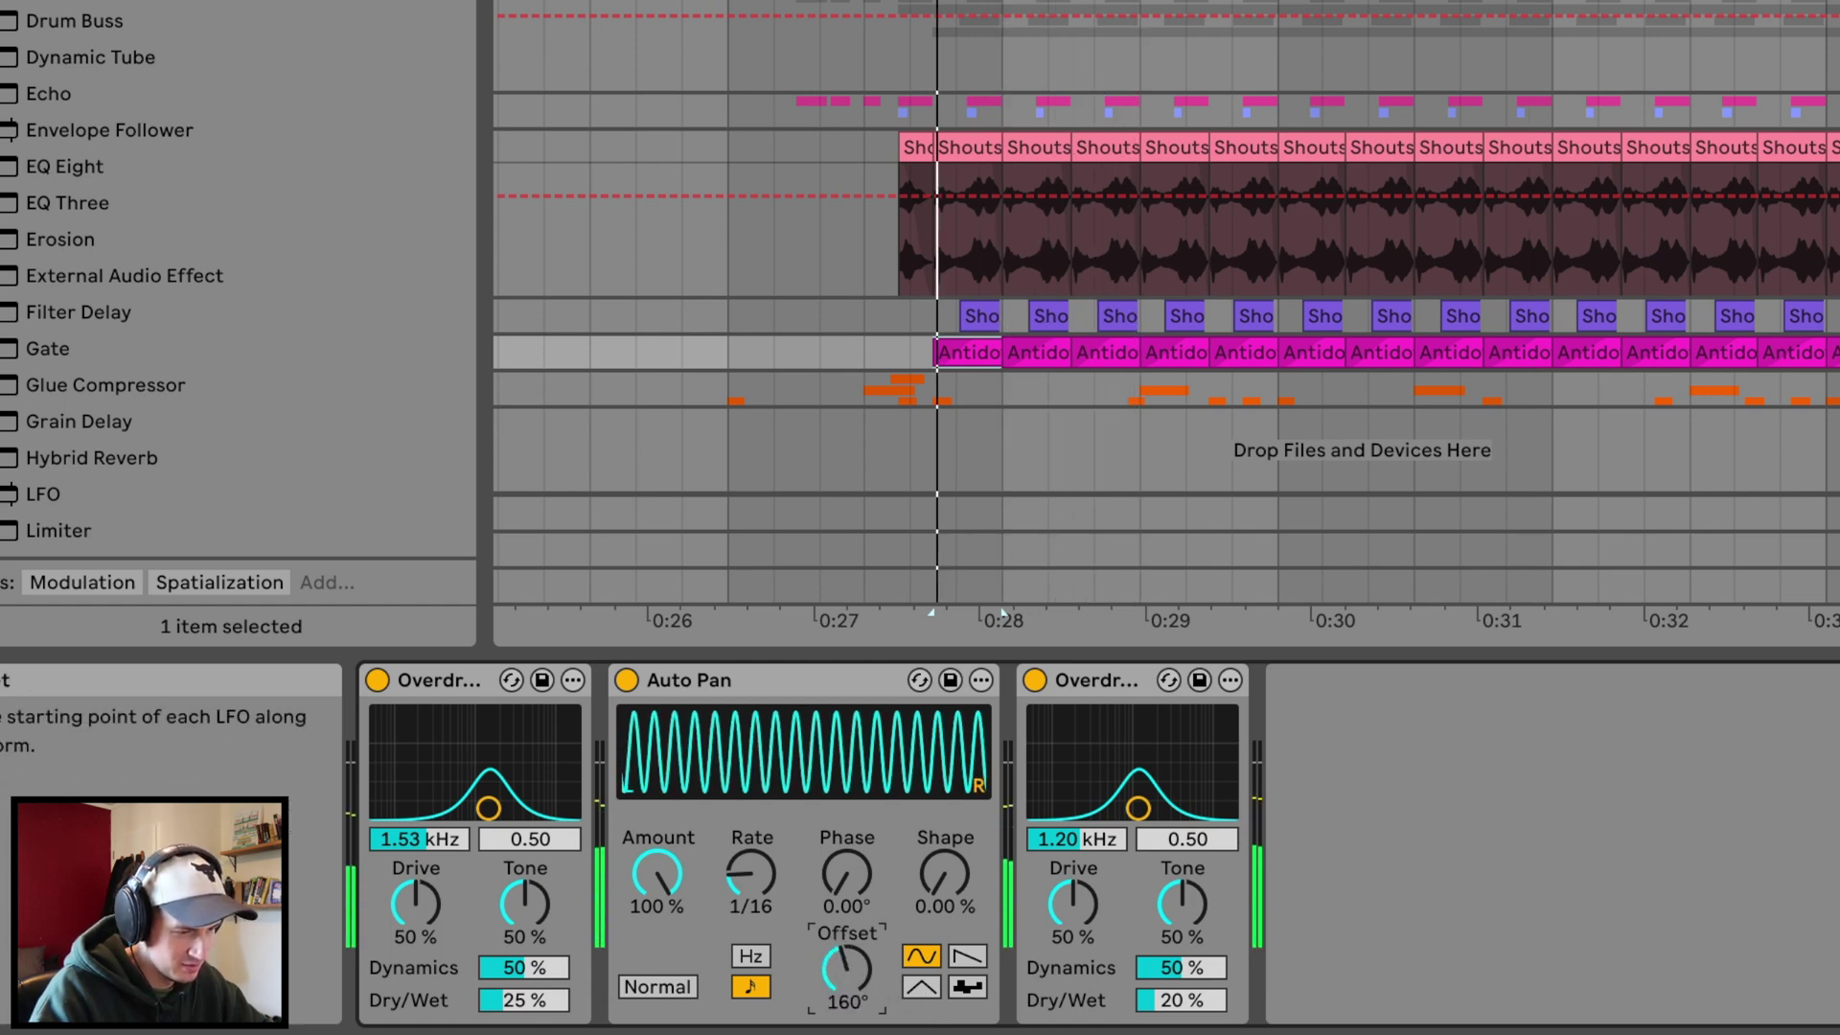
drag(846, 969, 847, 960)
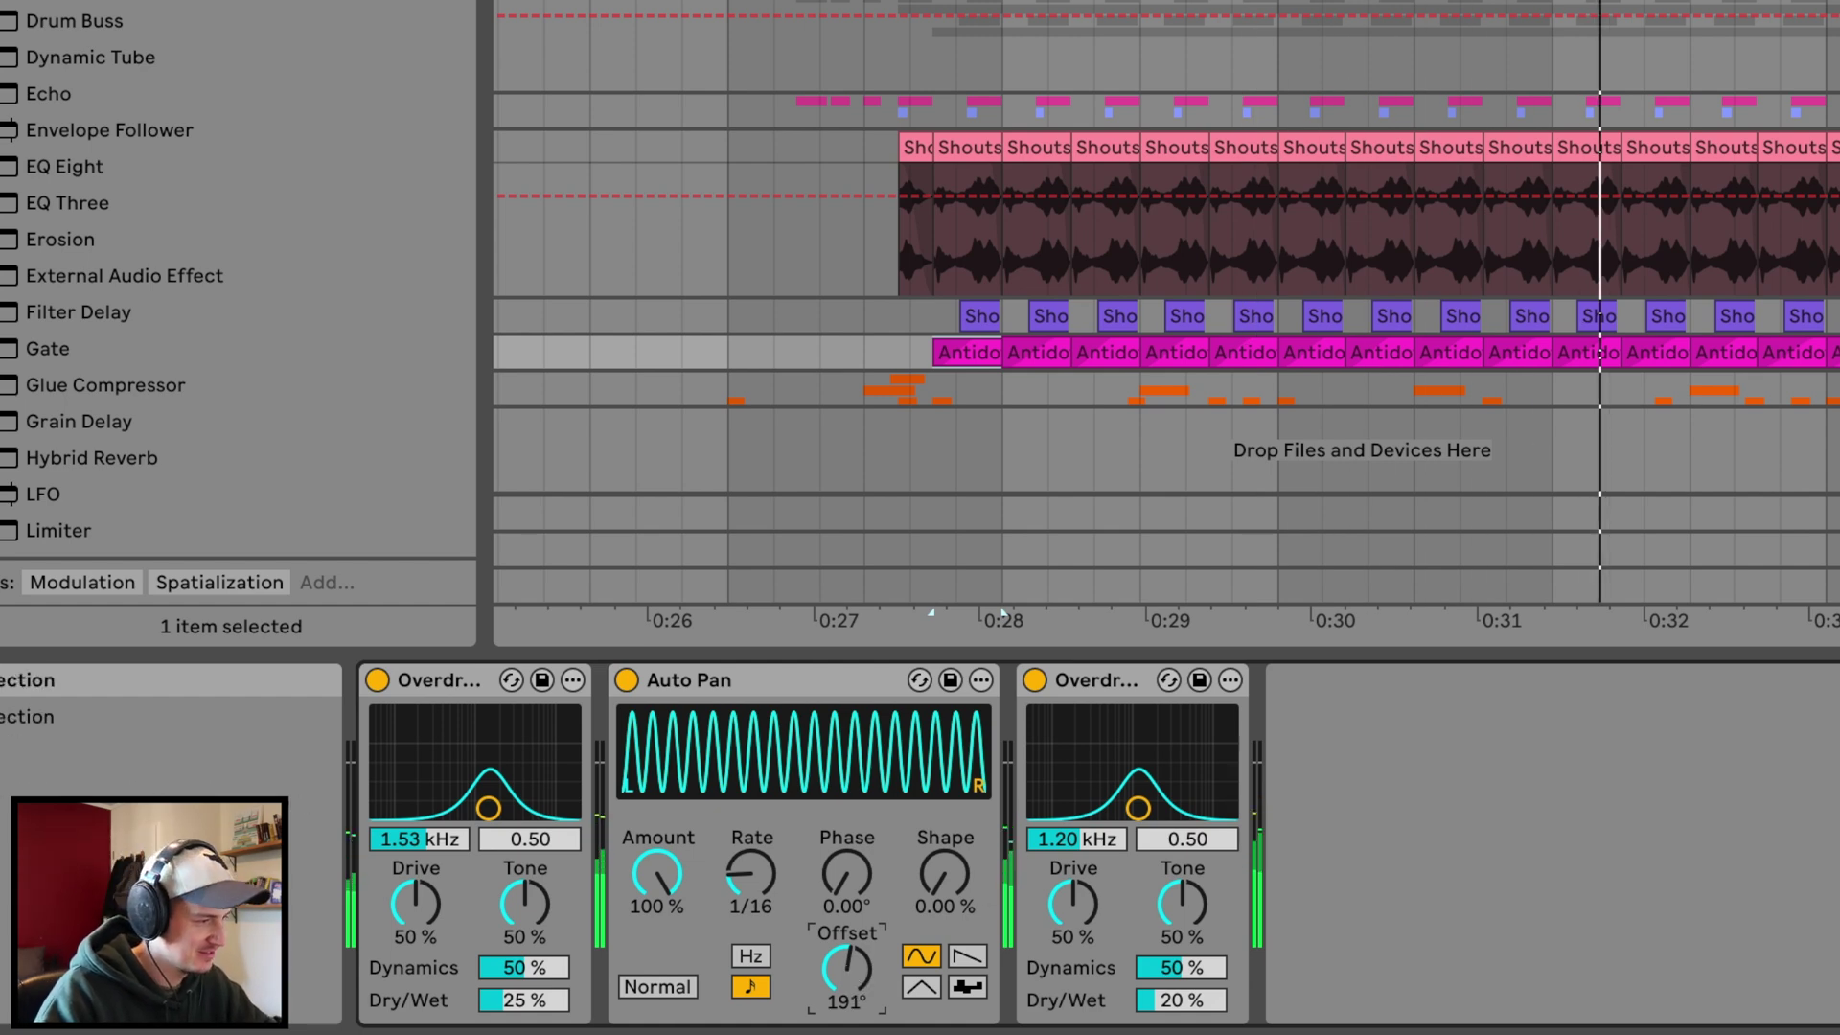
key(Up)
key(Up)
key(Up)
Zoom the timeline, select a vocal clip, solo Vox FX and play from bar 17
key(Right)
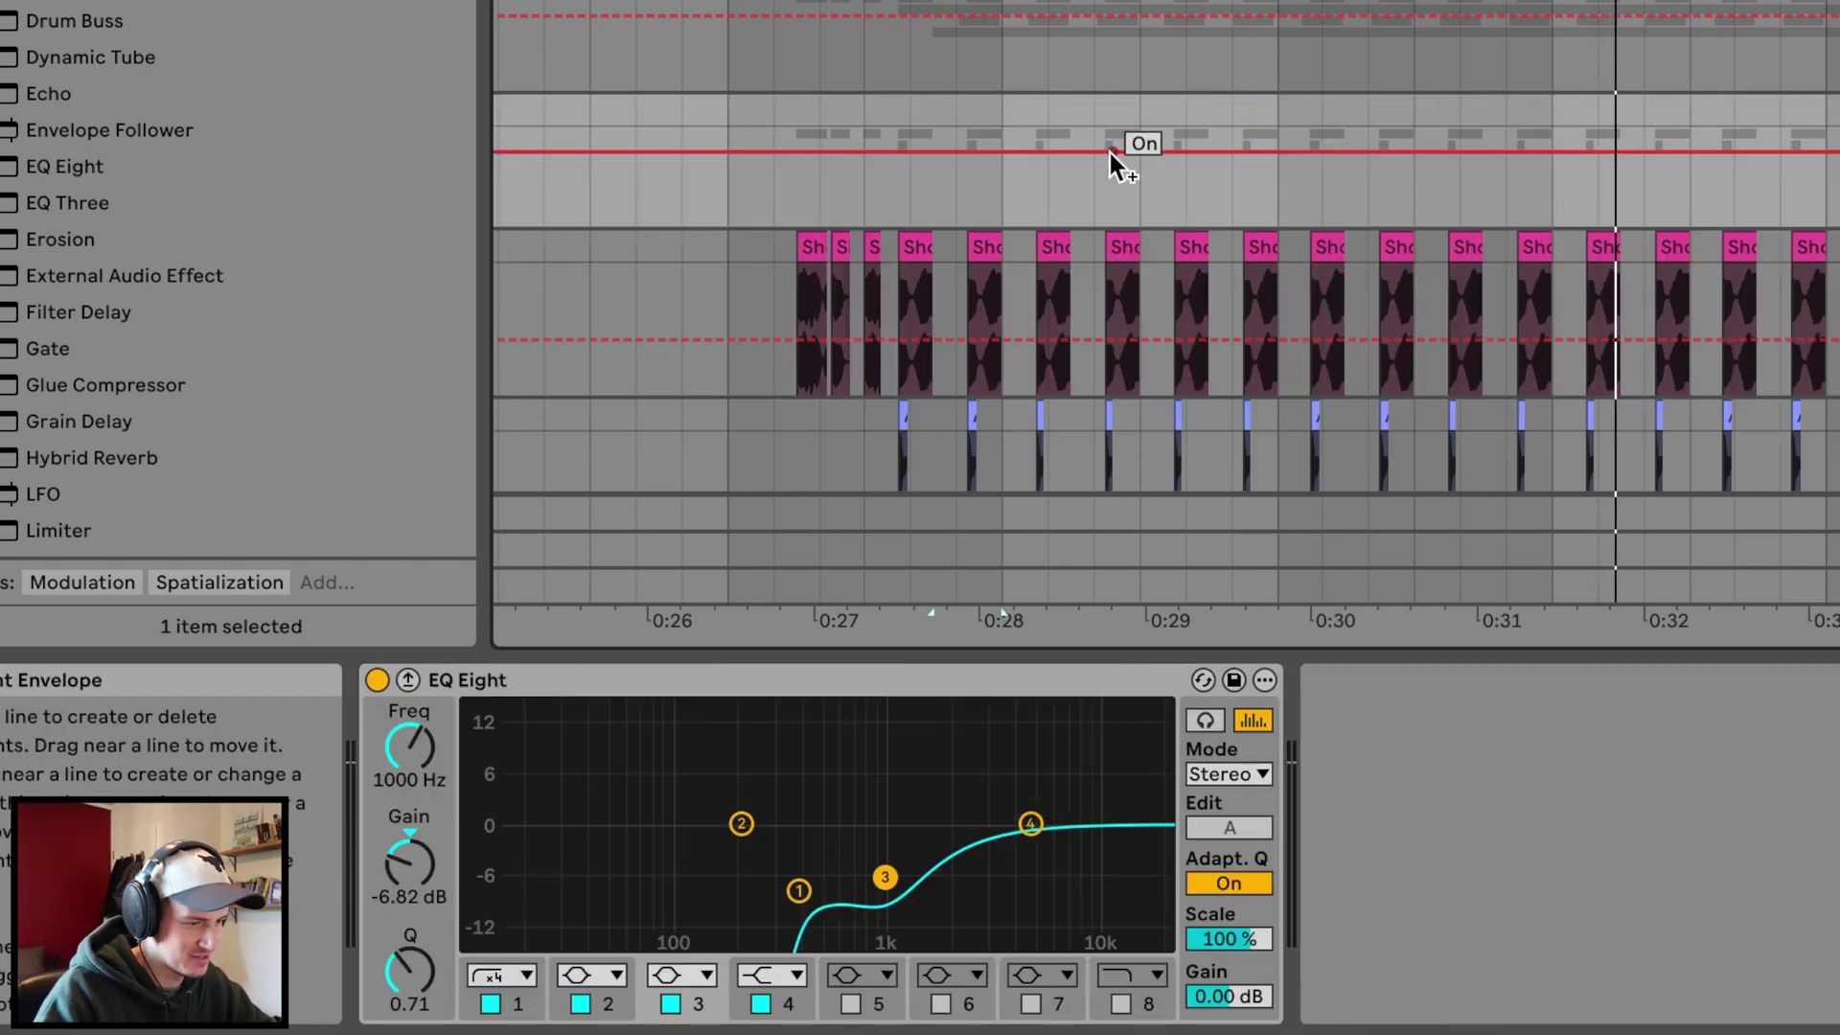
drag(1016, 617, 1168, 619)
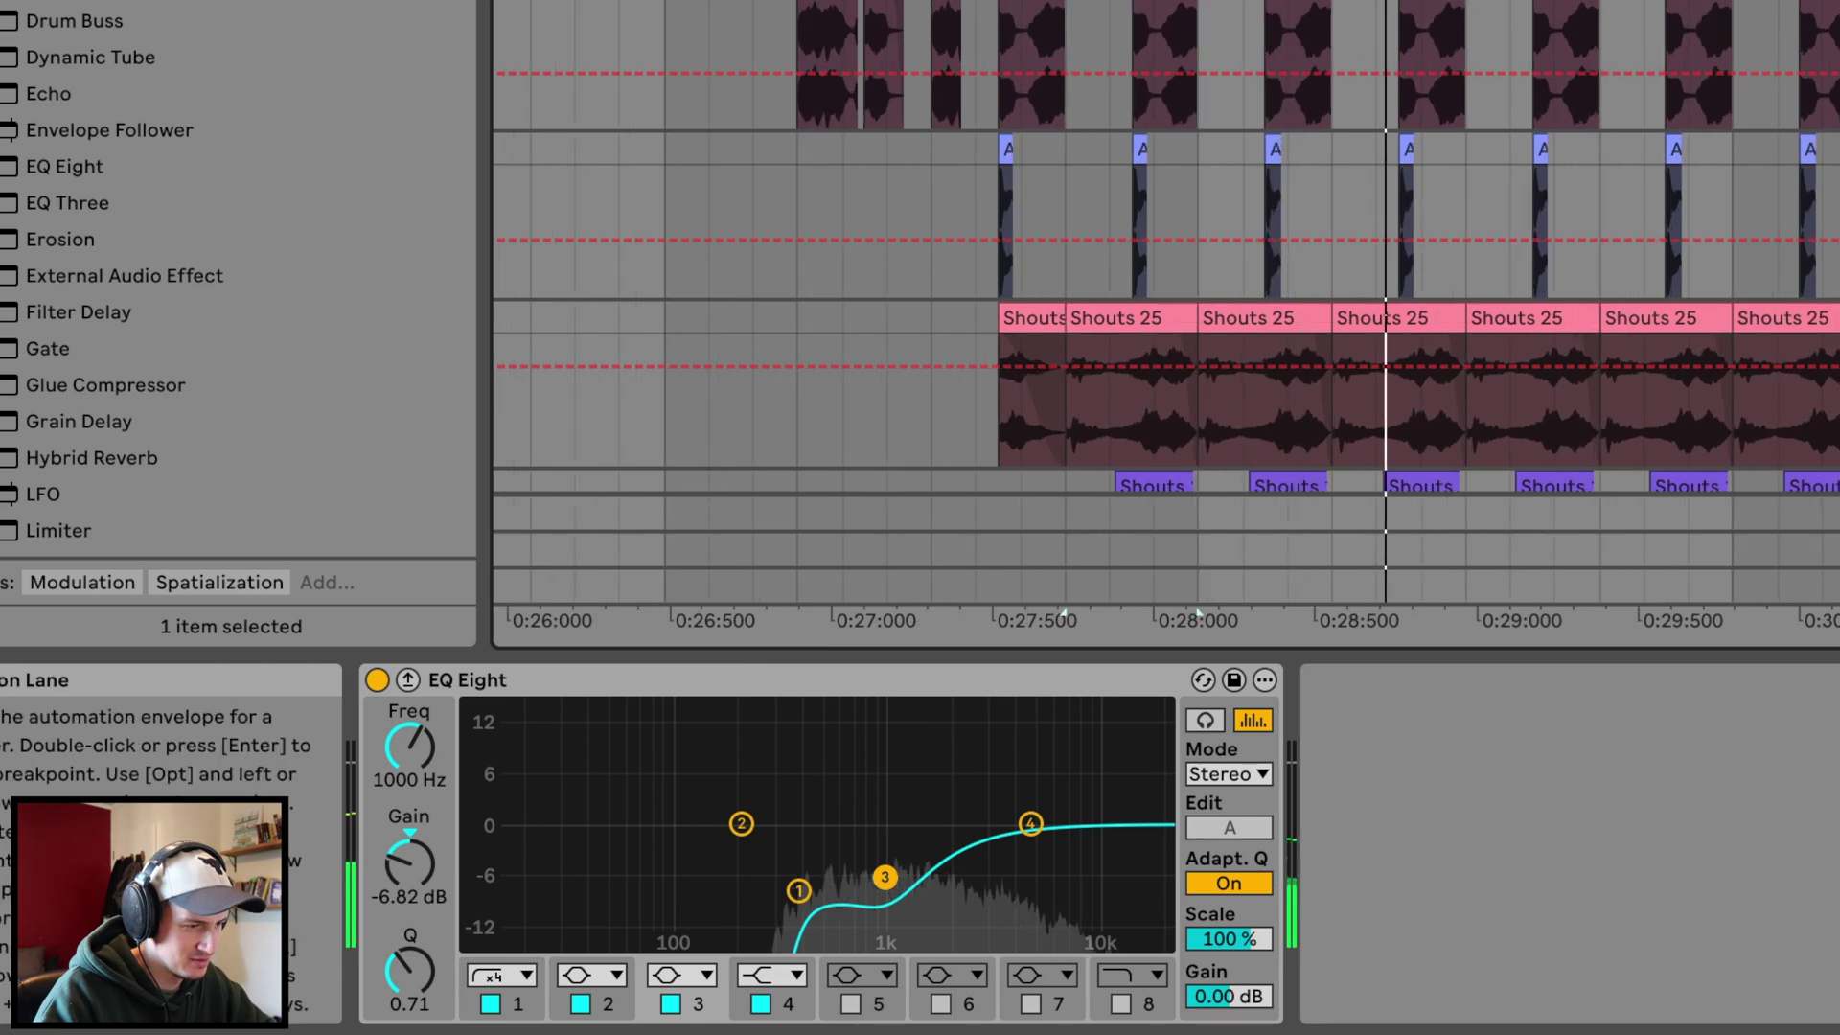
click(843, 73)
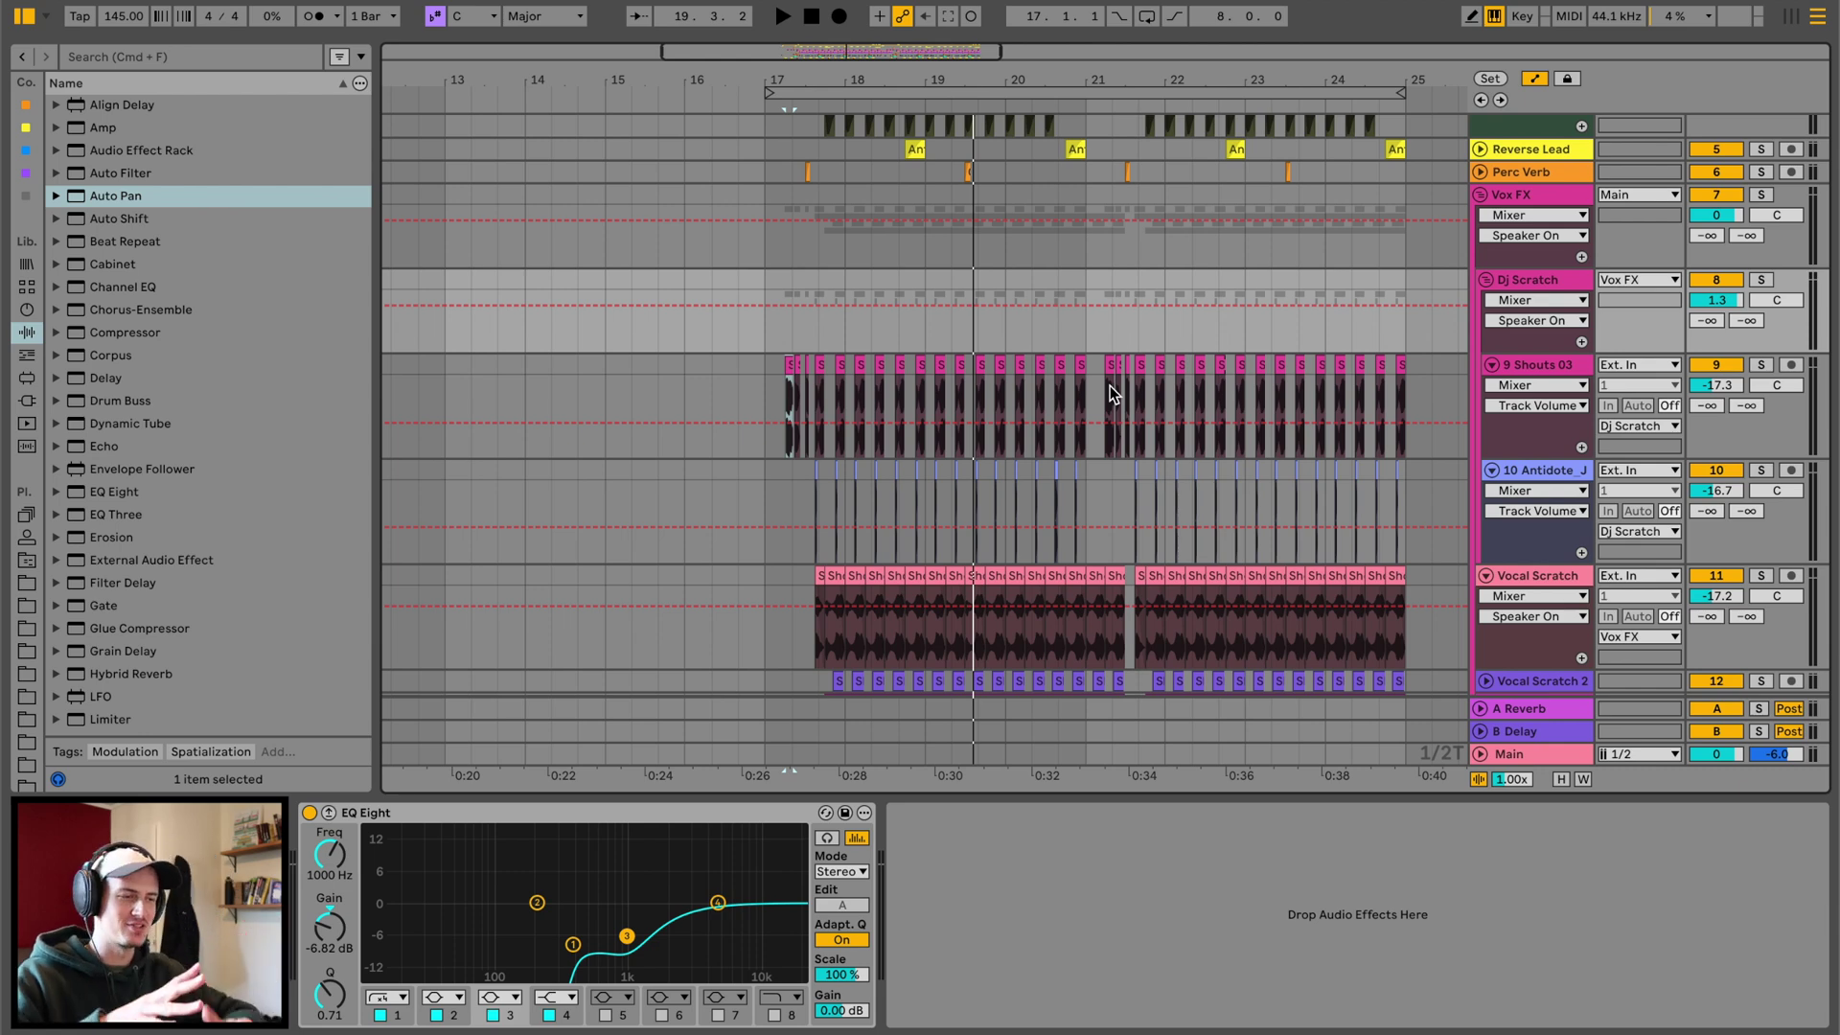
click(1762, 194)
key(space)
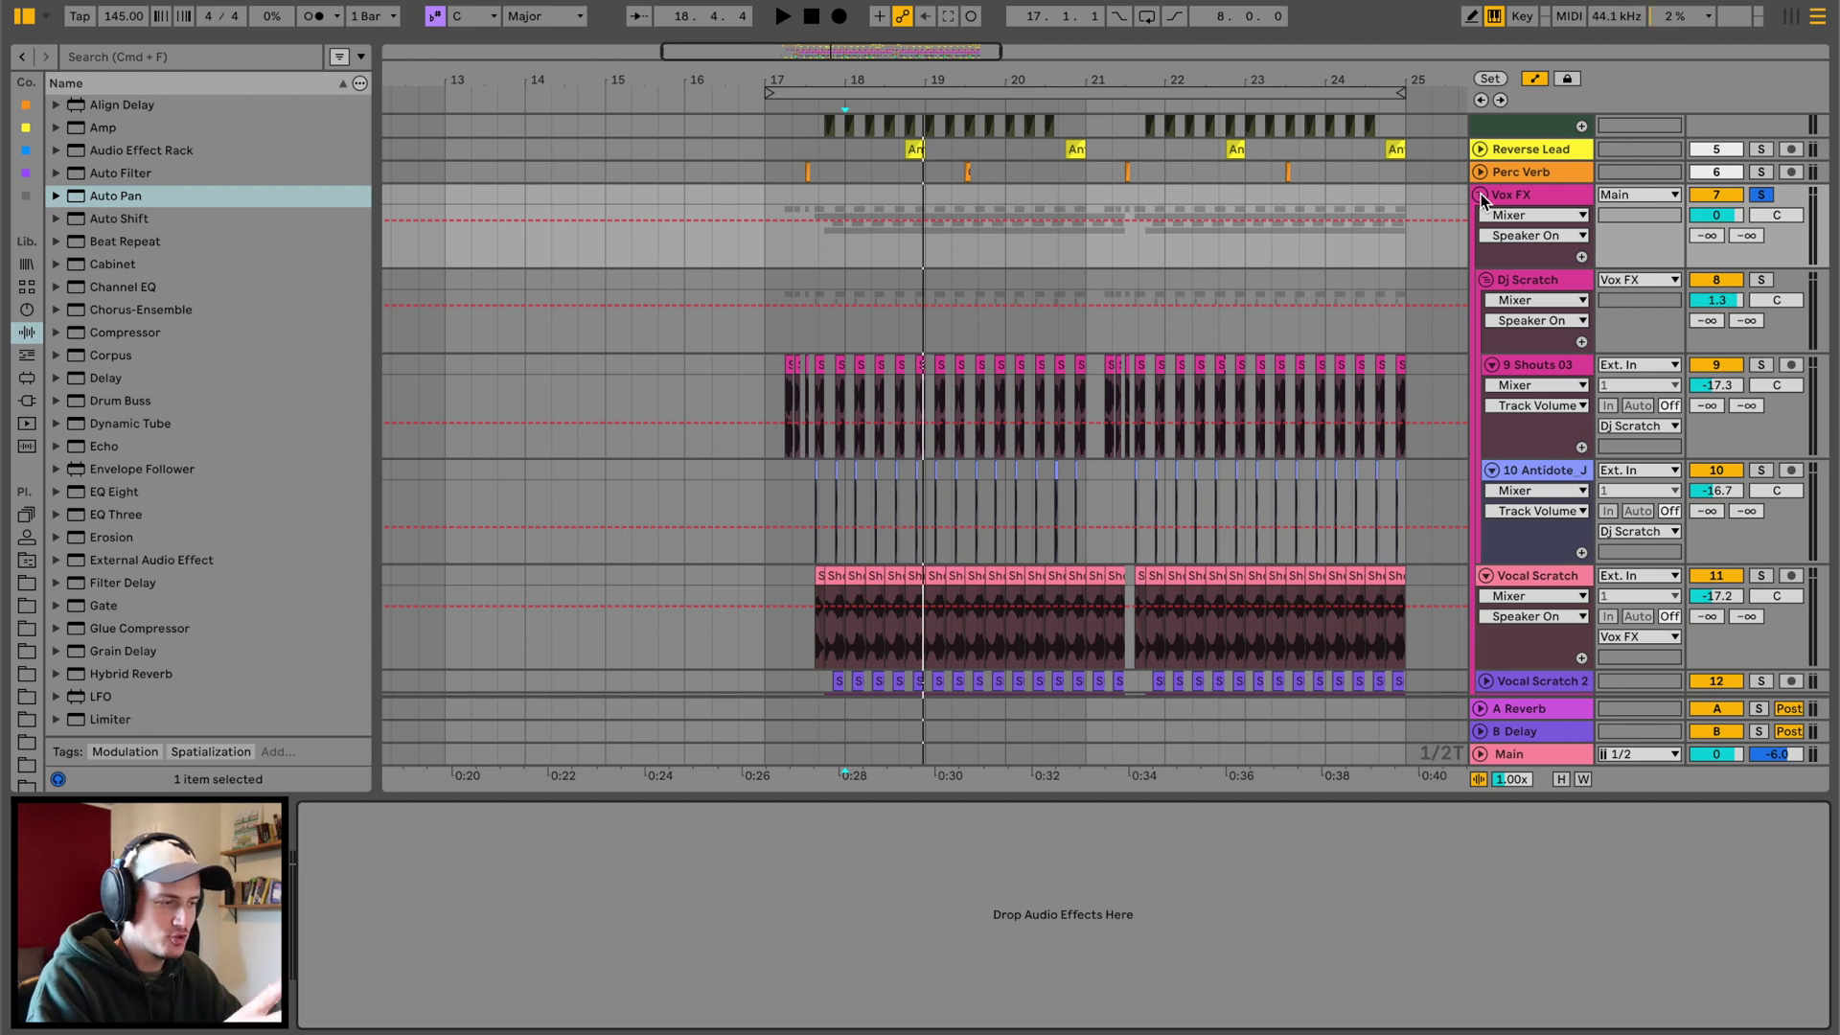
Toggle Vocal Verb off and on, fold all tracks, then unfold the Drums group
click(1480, 195)
key(space)
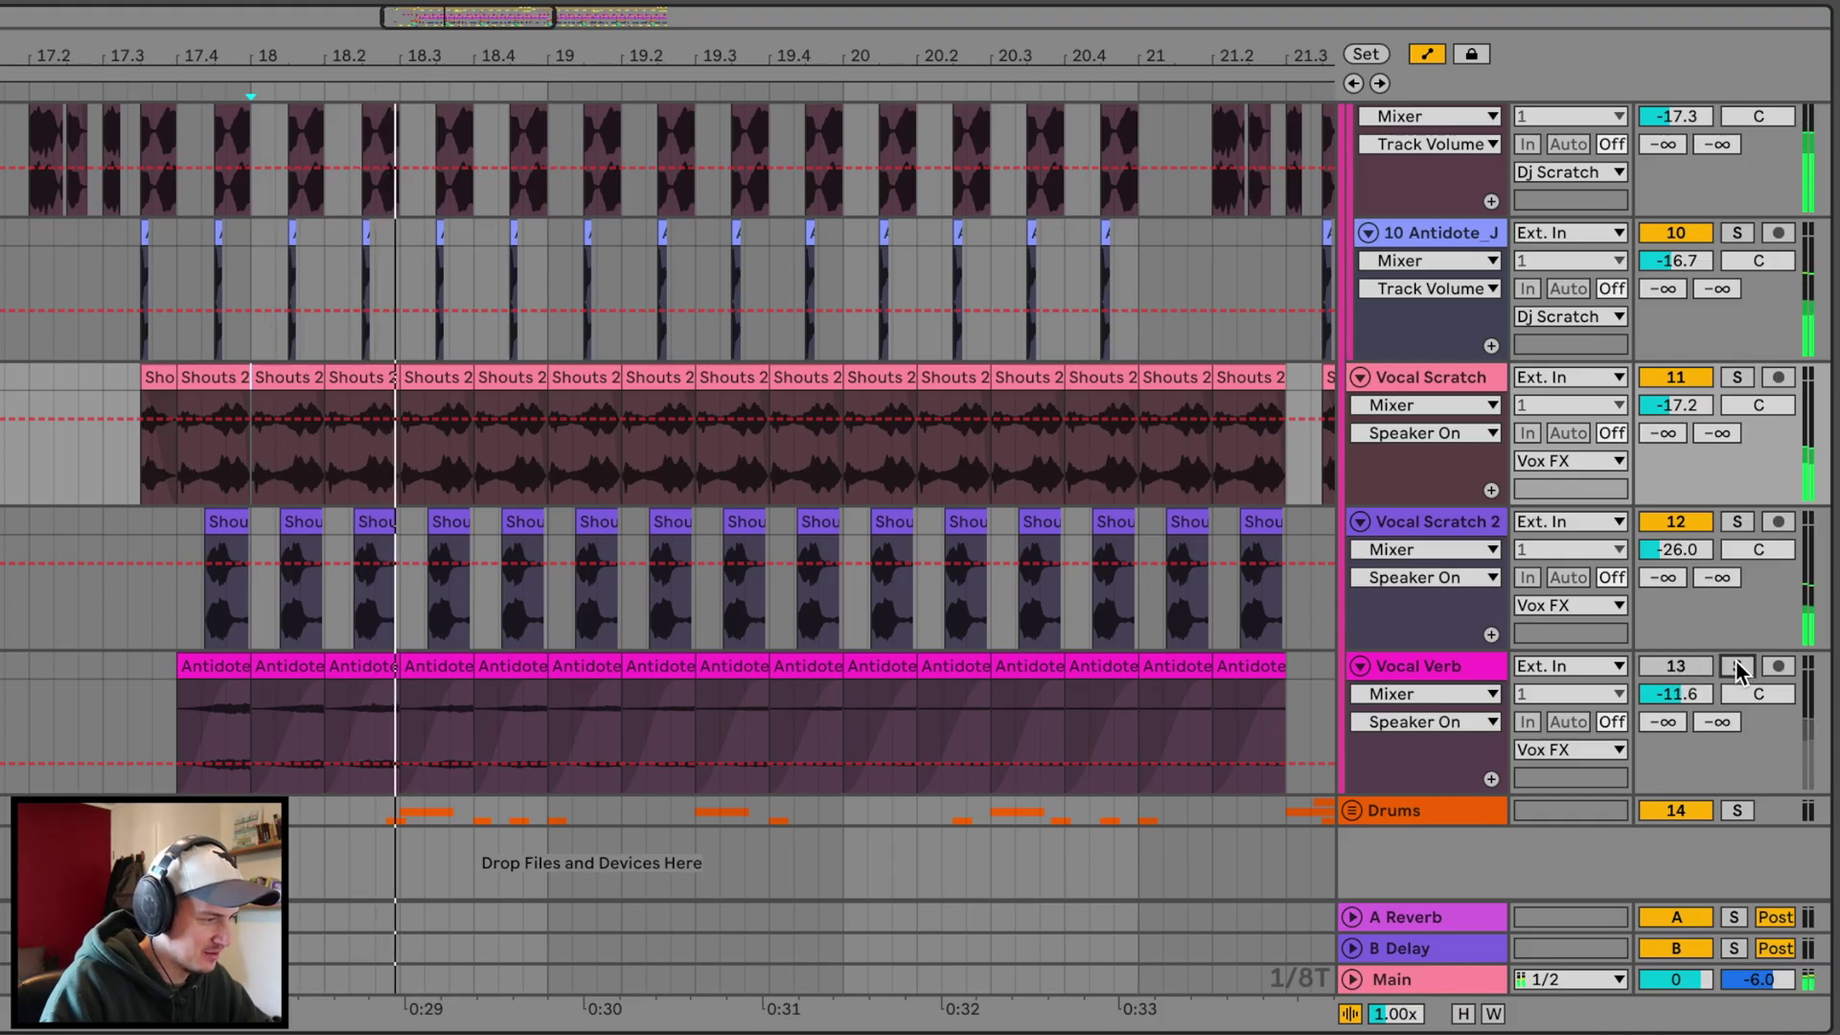
click(1718, 527)
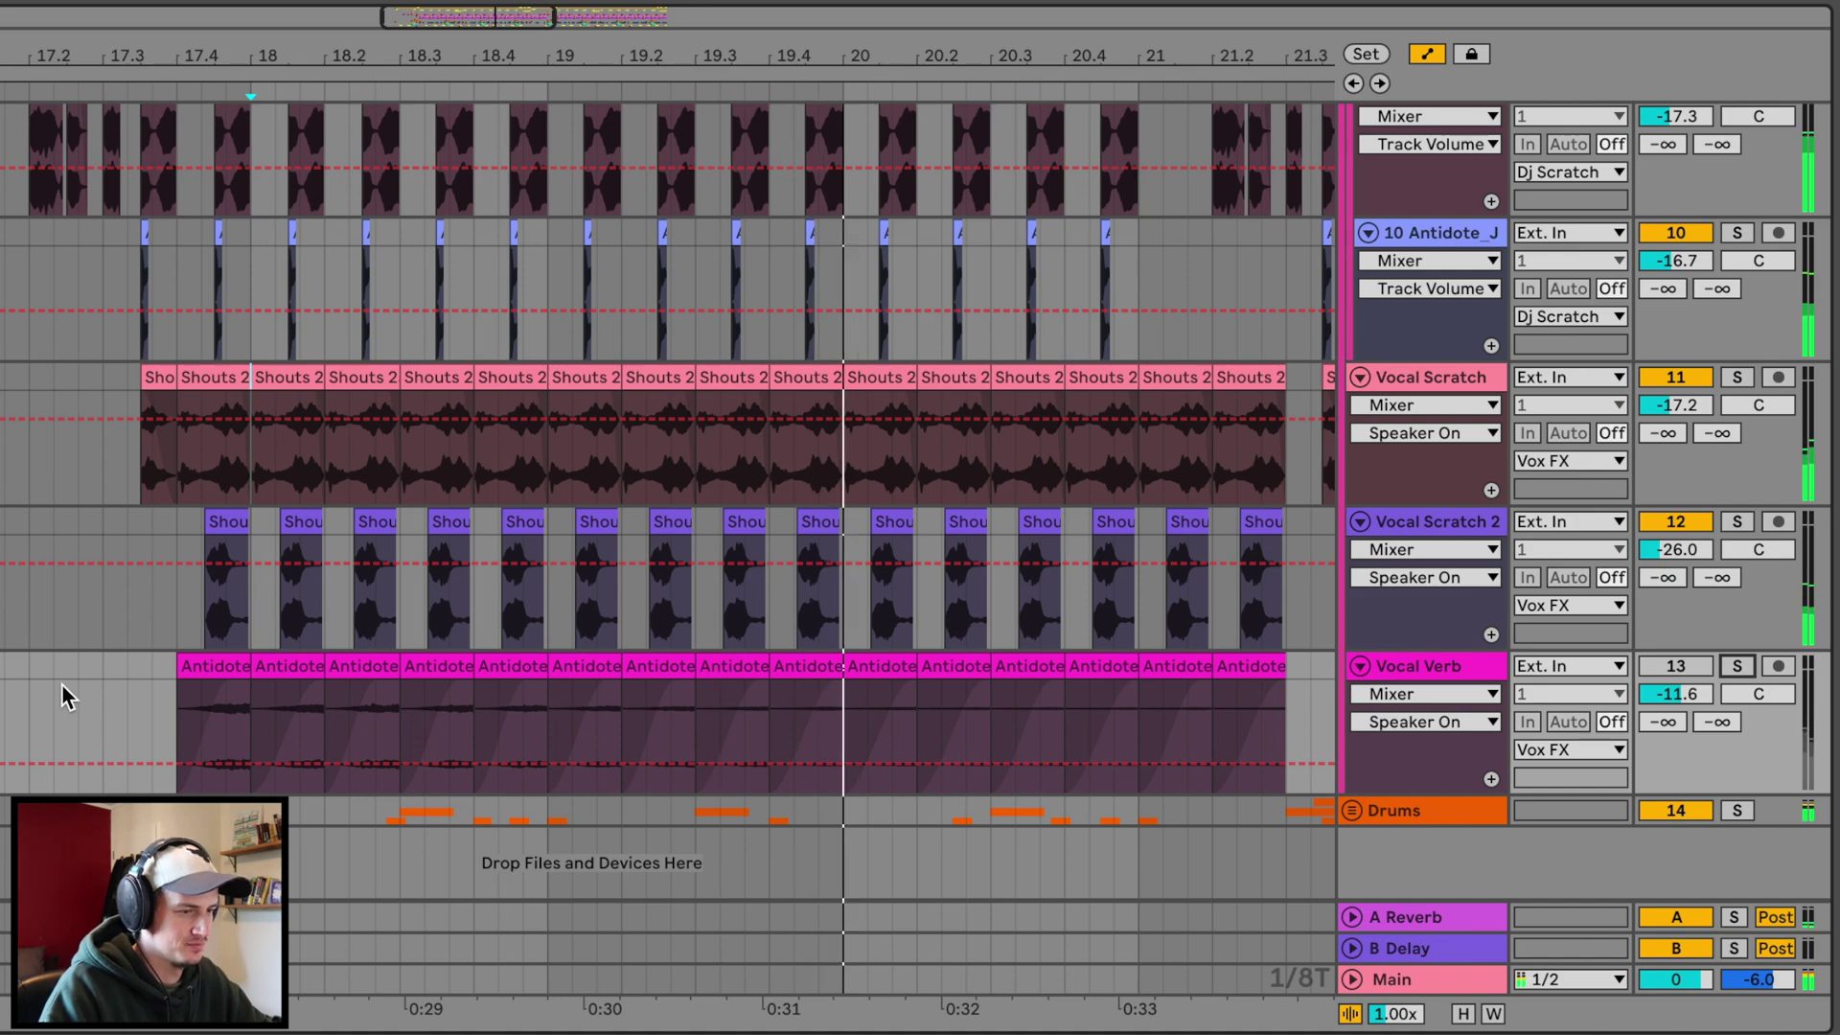
drag(246, 61, 252, 45)
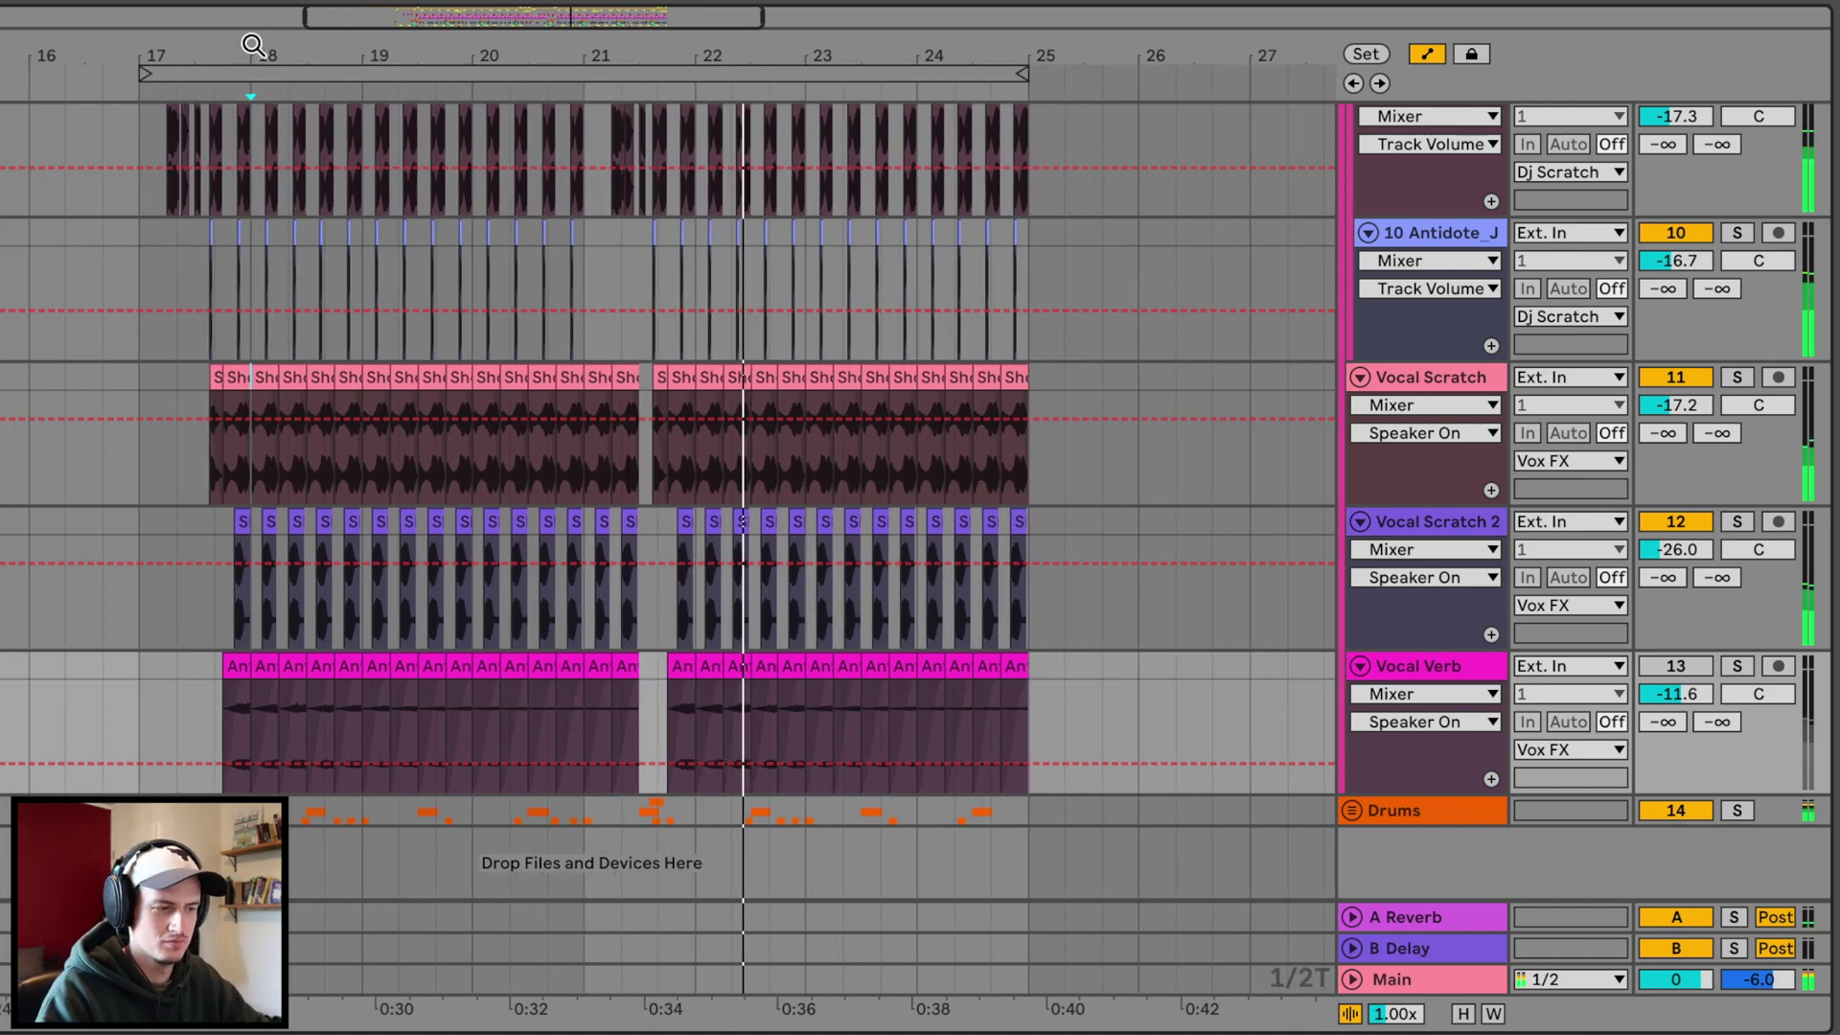
click(1693, 665)
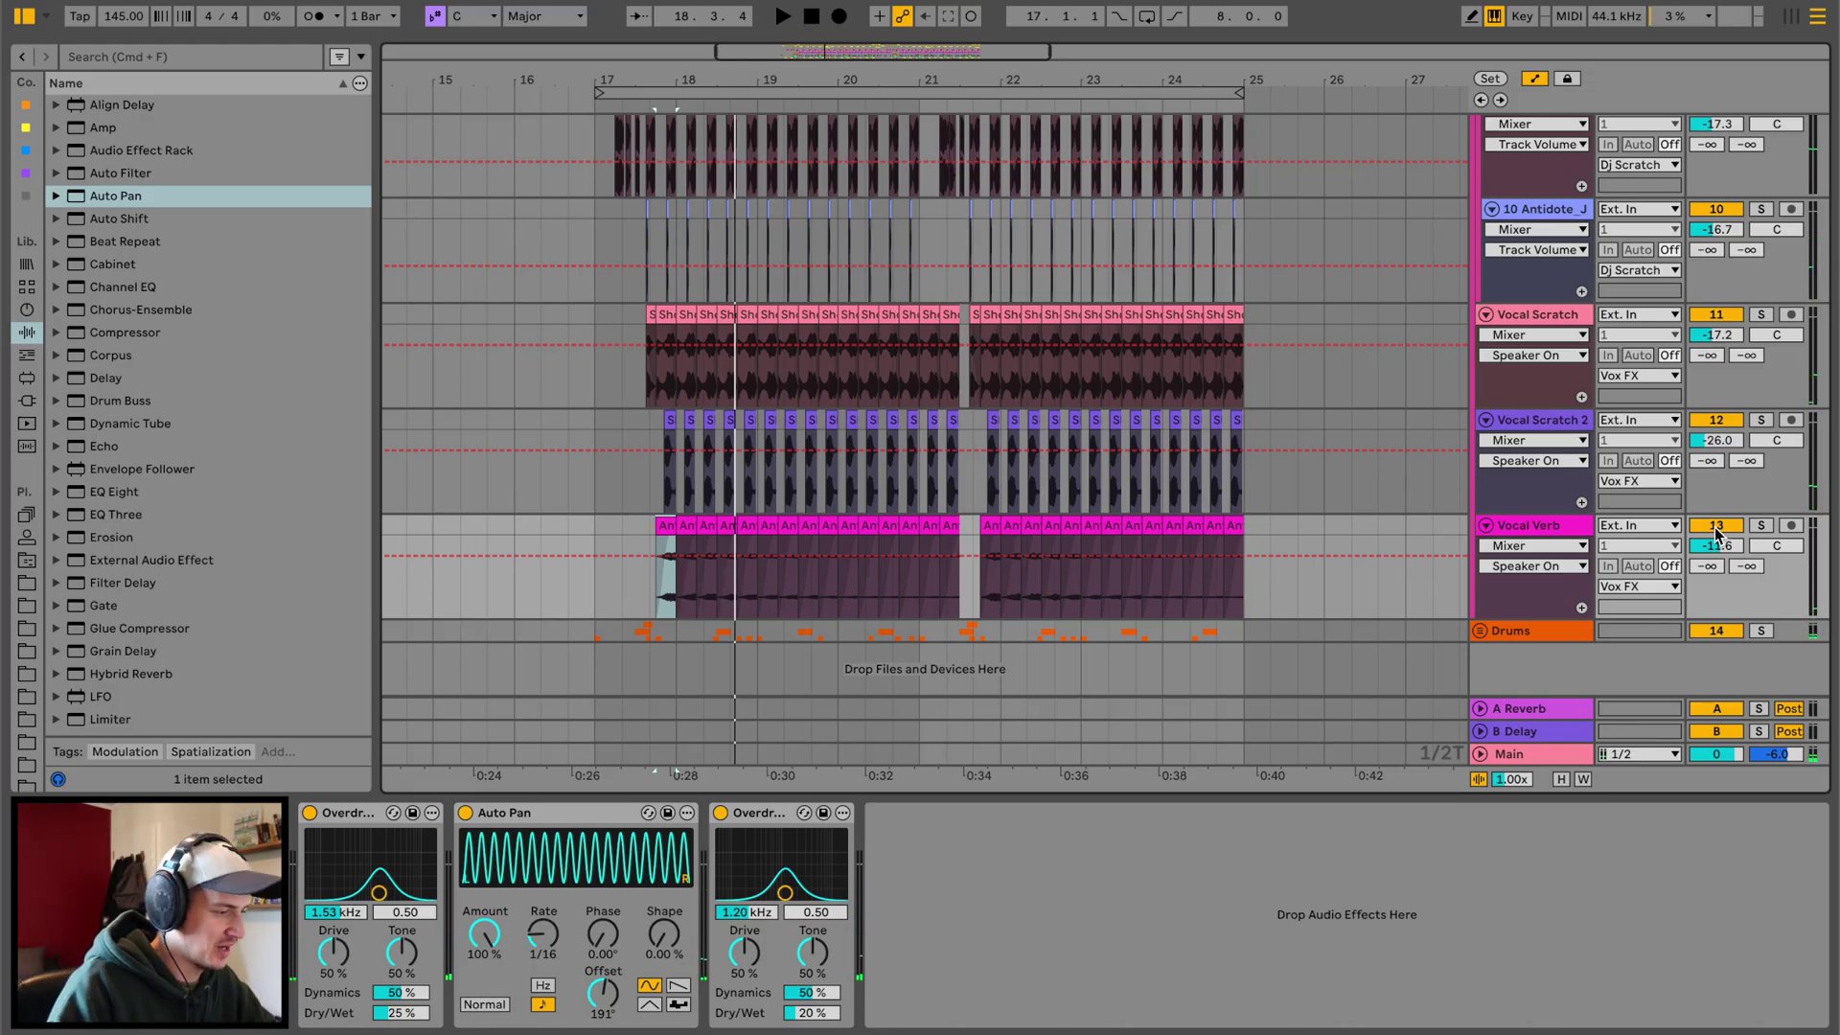
scroll(1267, 507, up, 3)
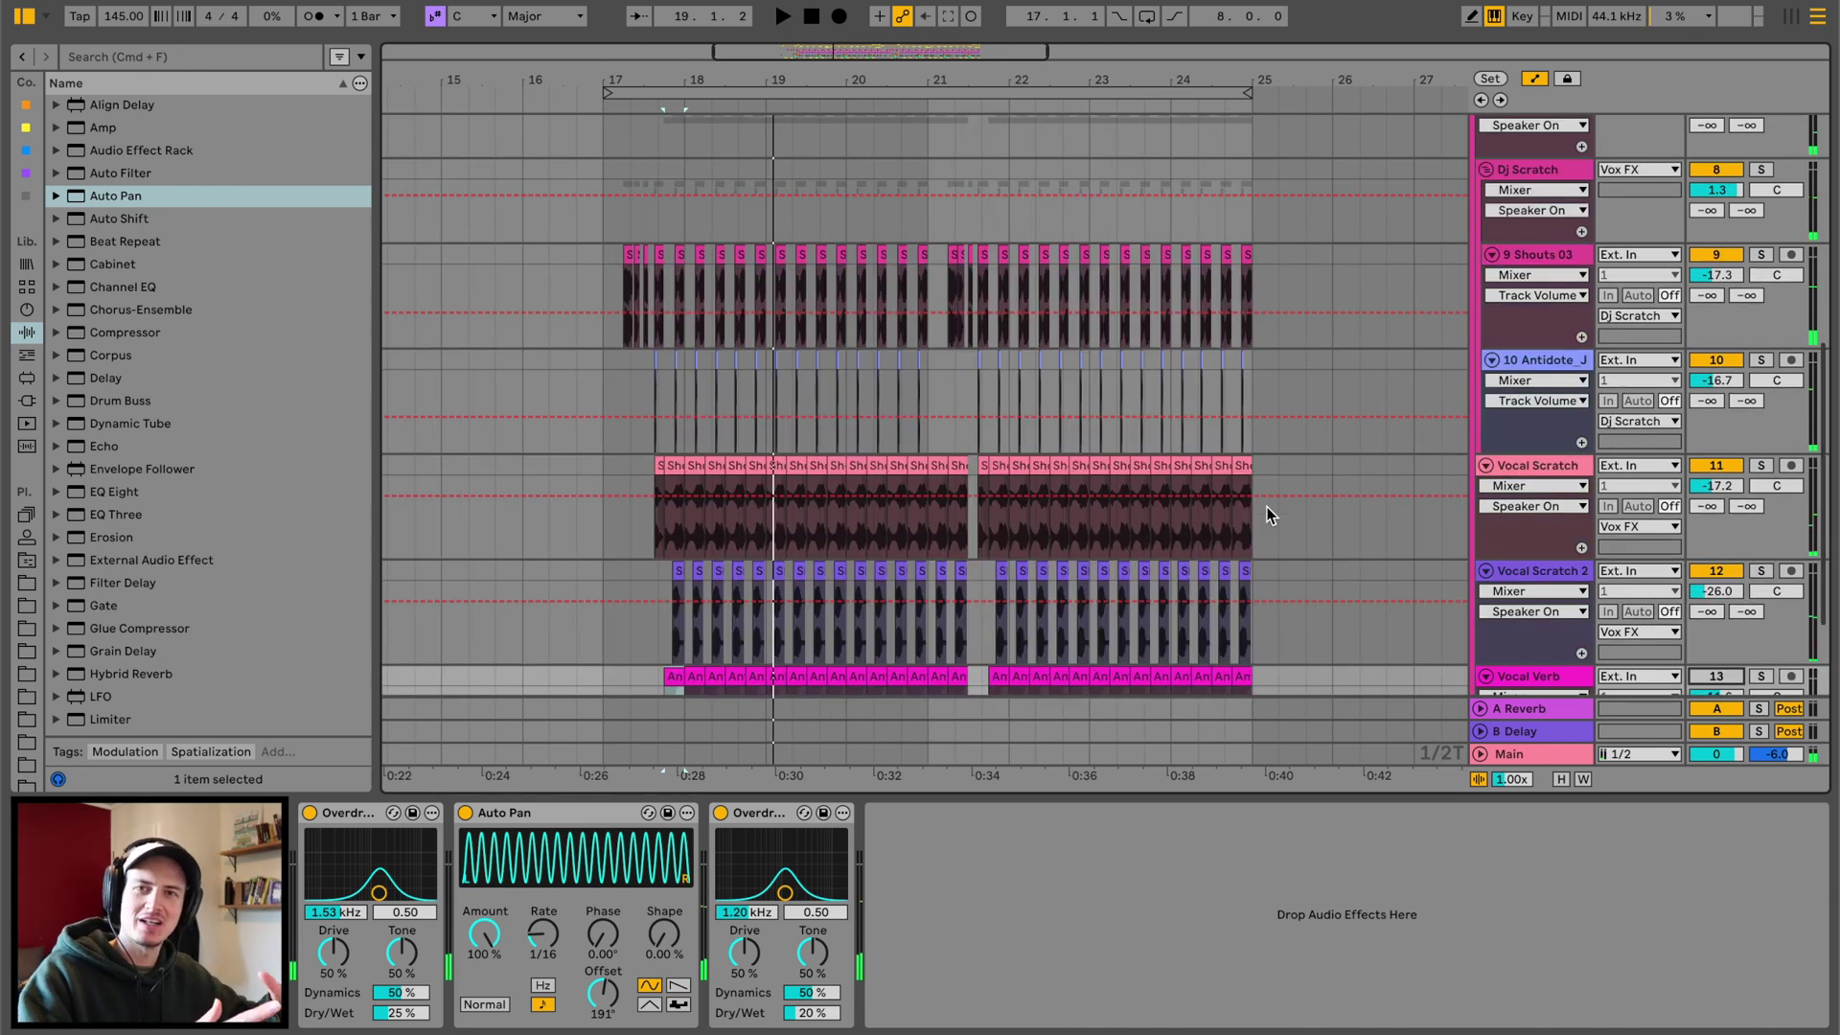
alt+click(1487, 363)
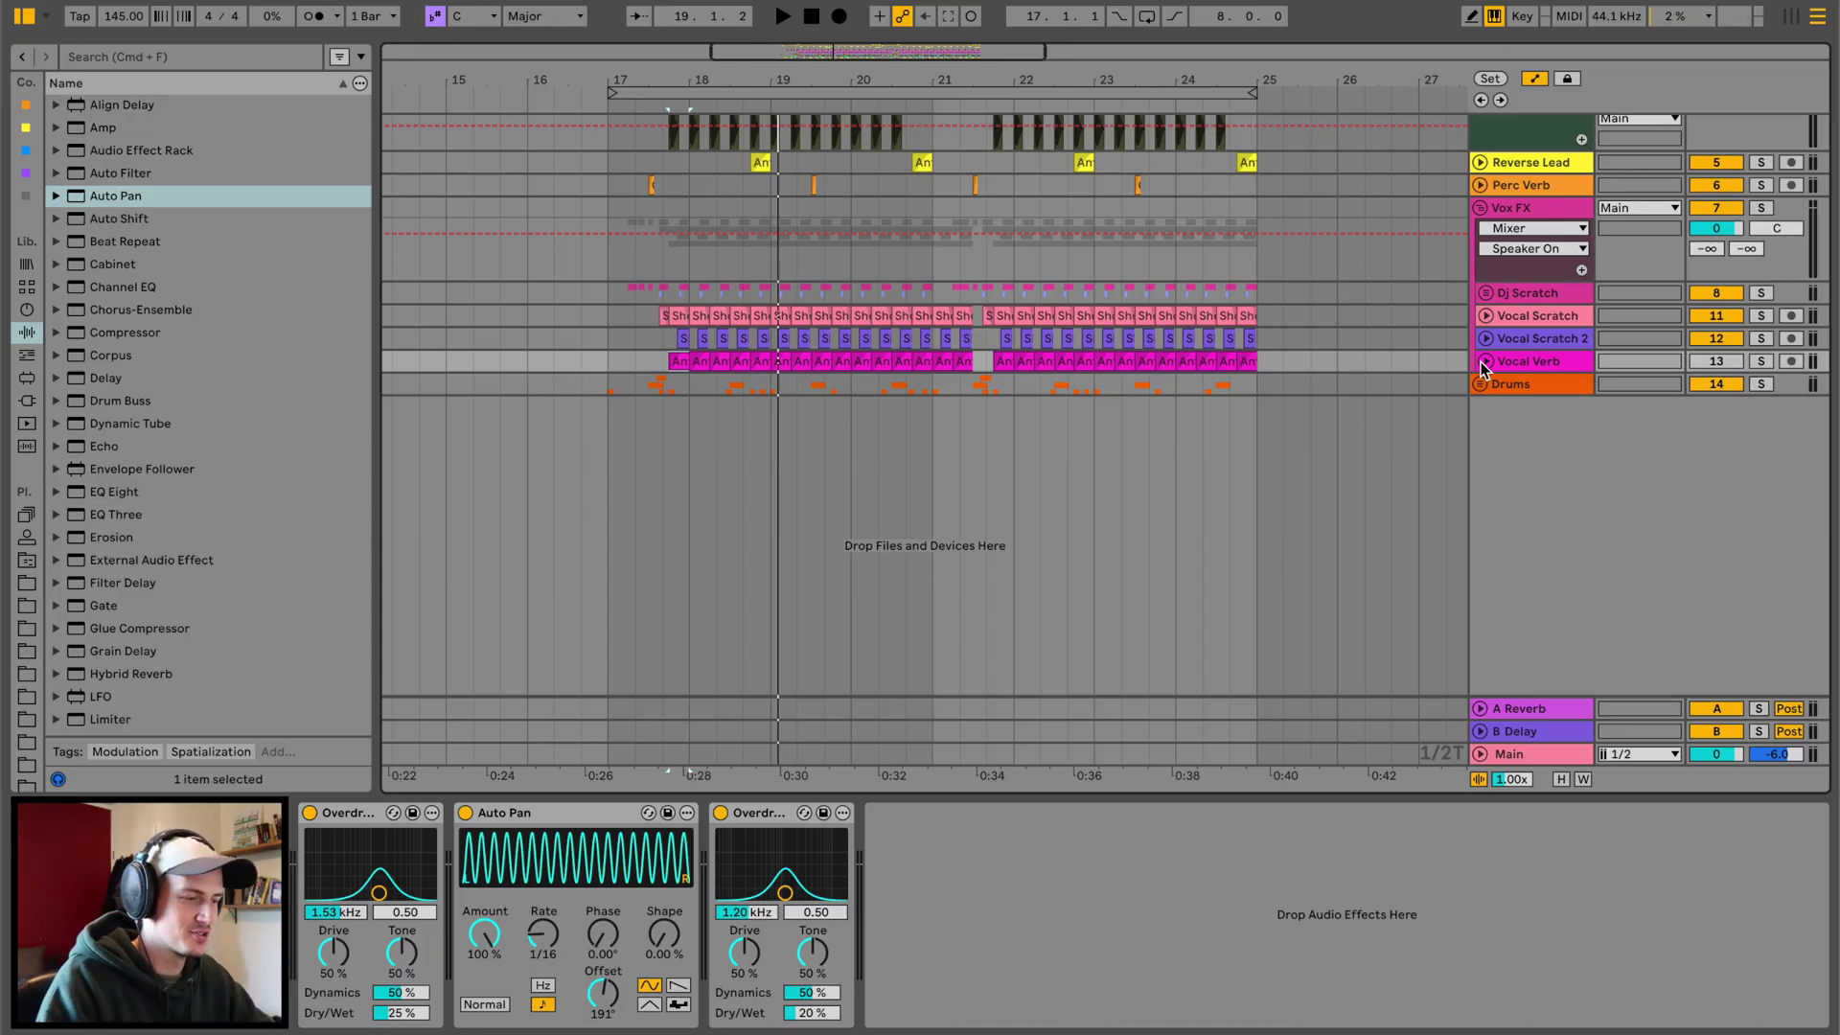
scroll(650, 71, up, 2)
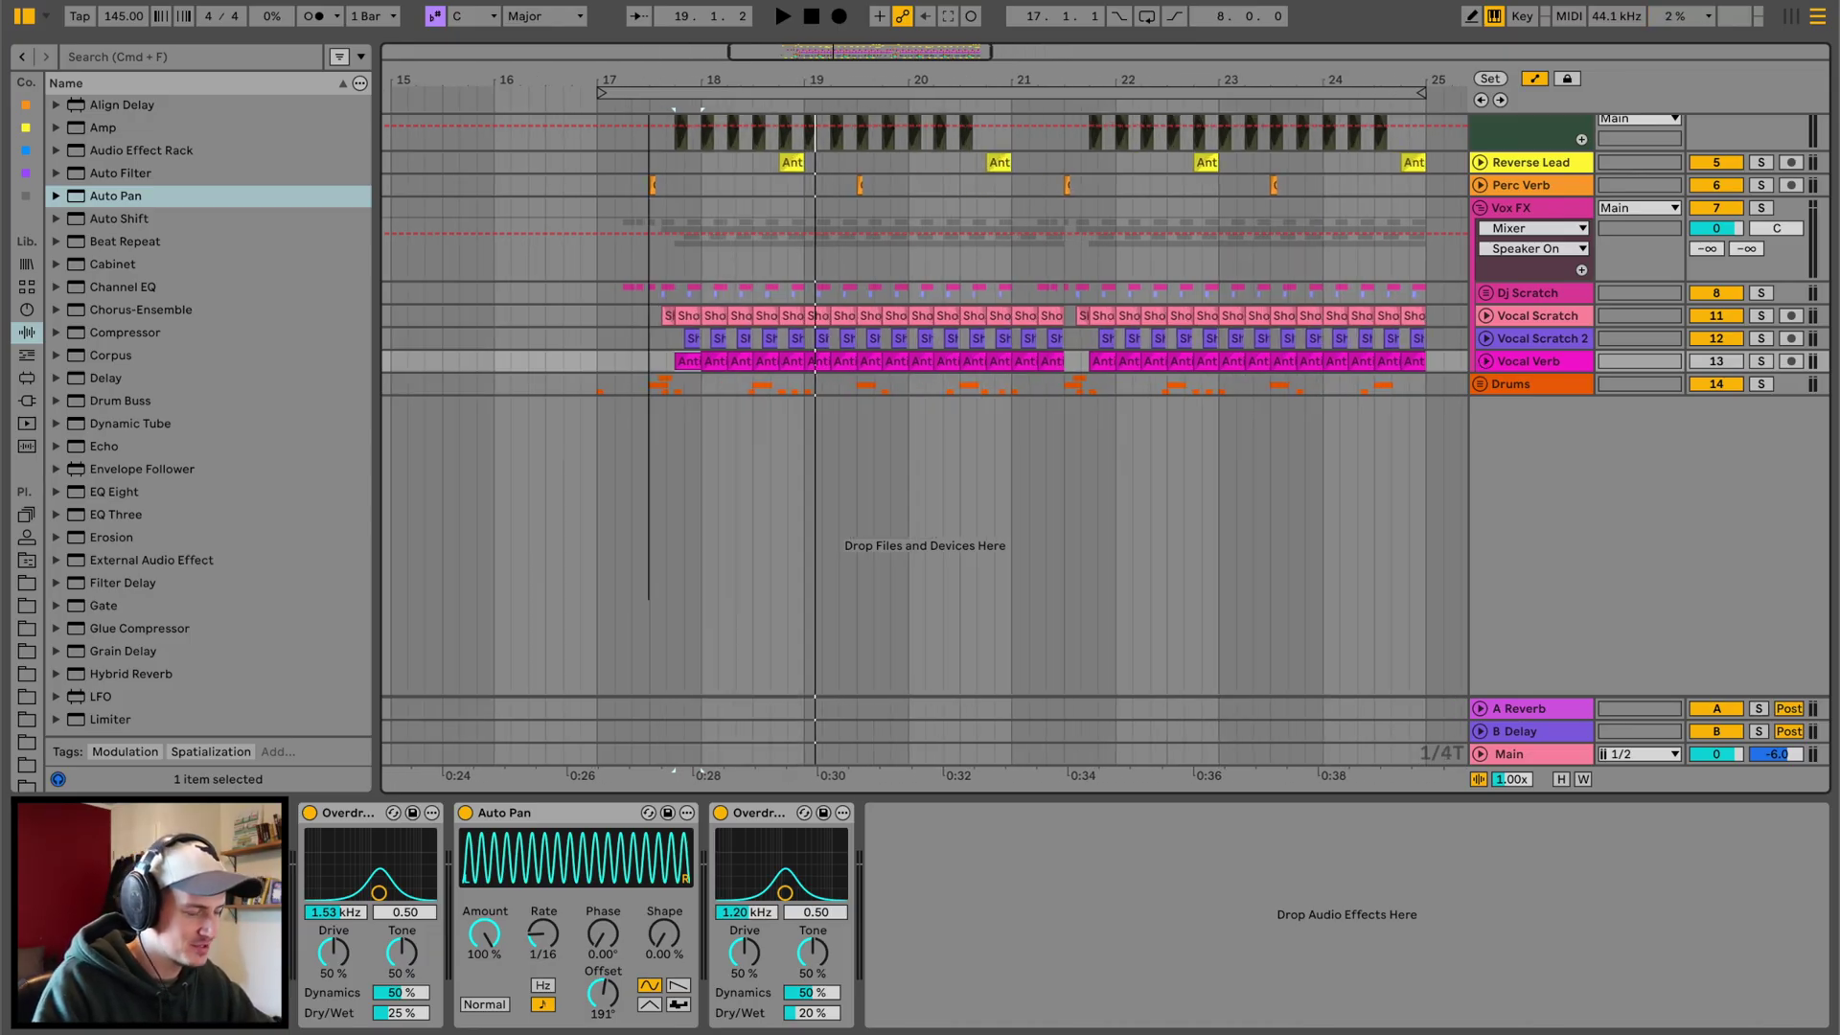
scroll(651, 72, up, 2)
click(1481, 384)
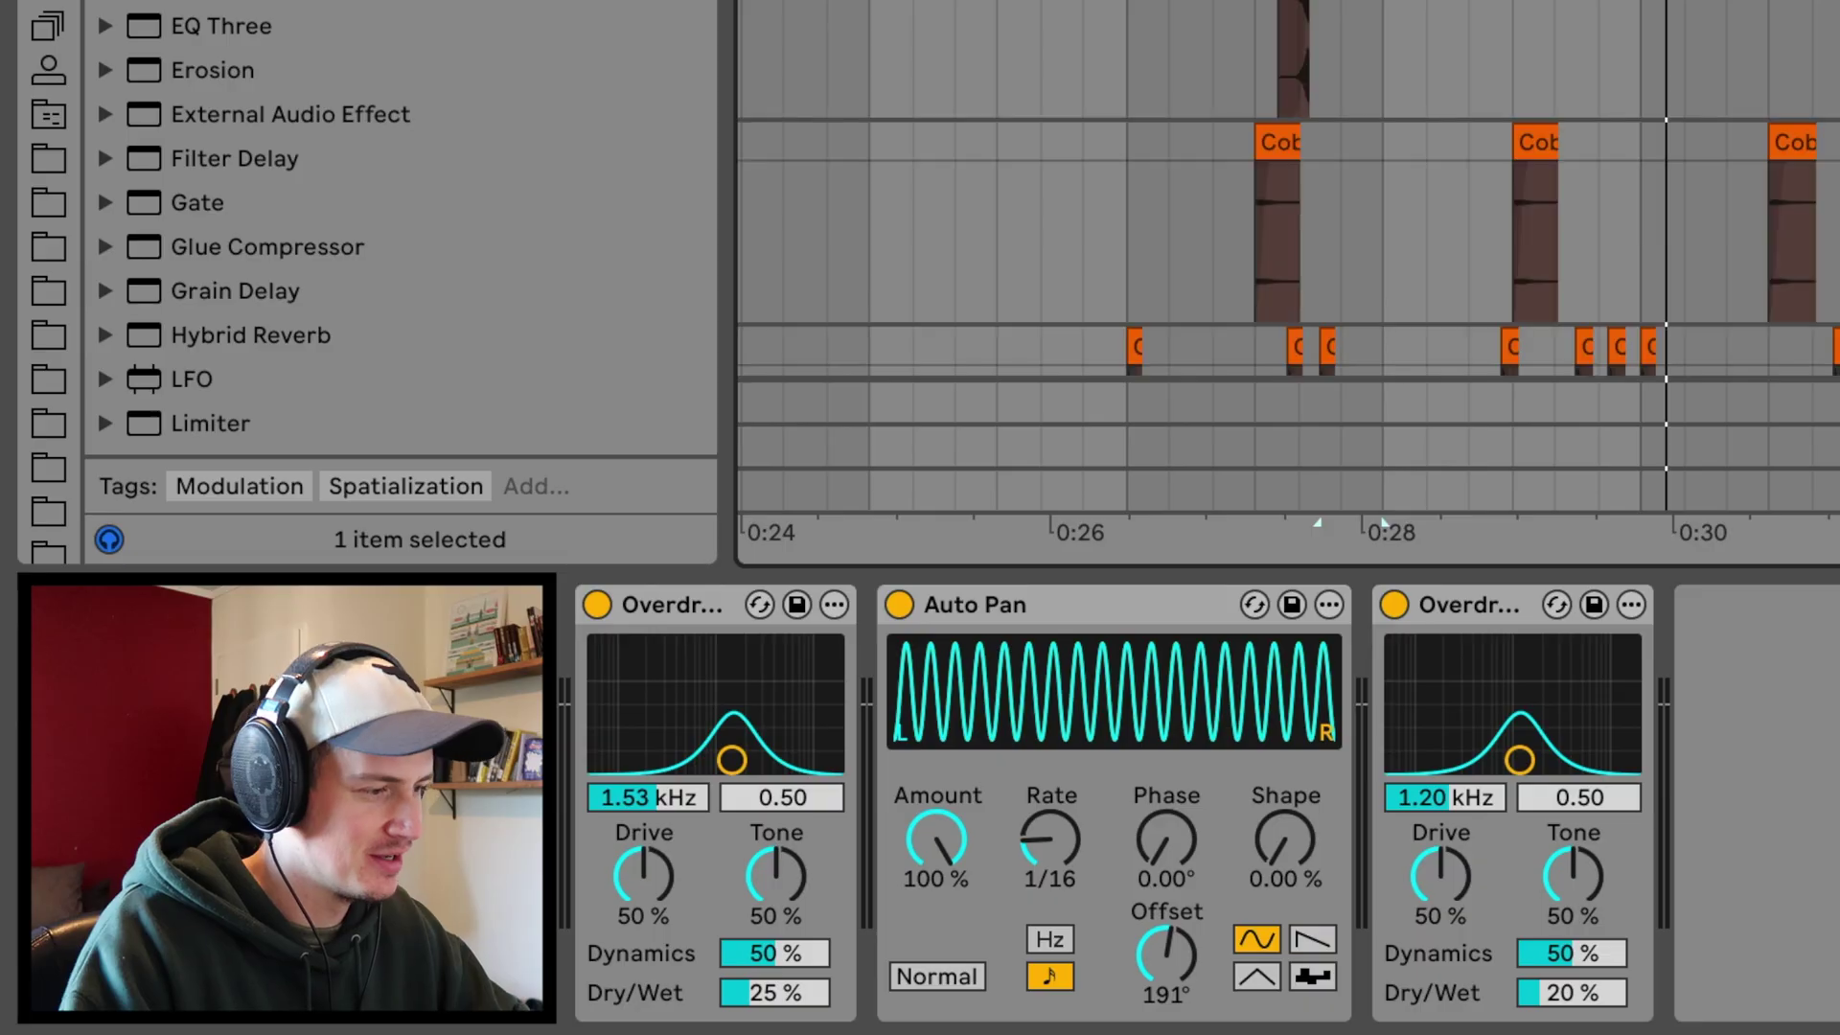
Select the Drums group and start playback from bar 17
click(1769, 283)
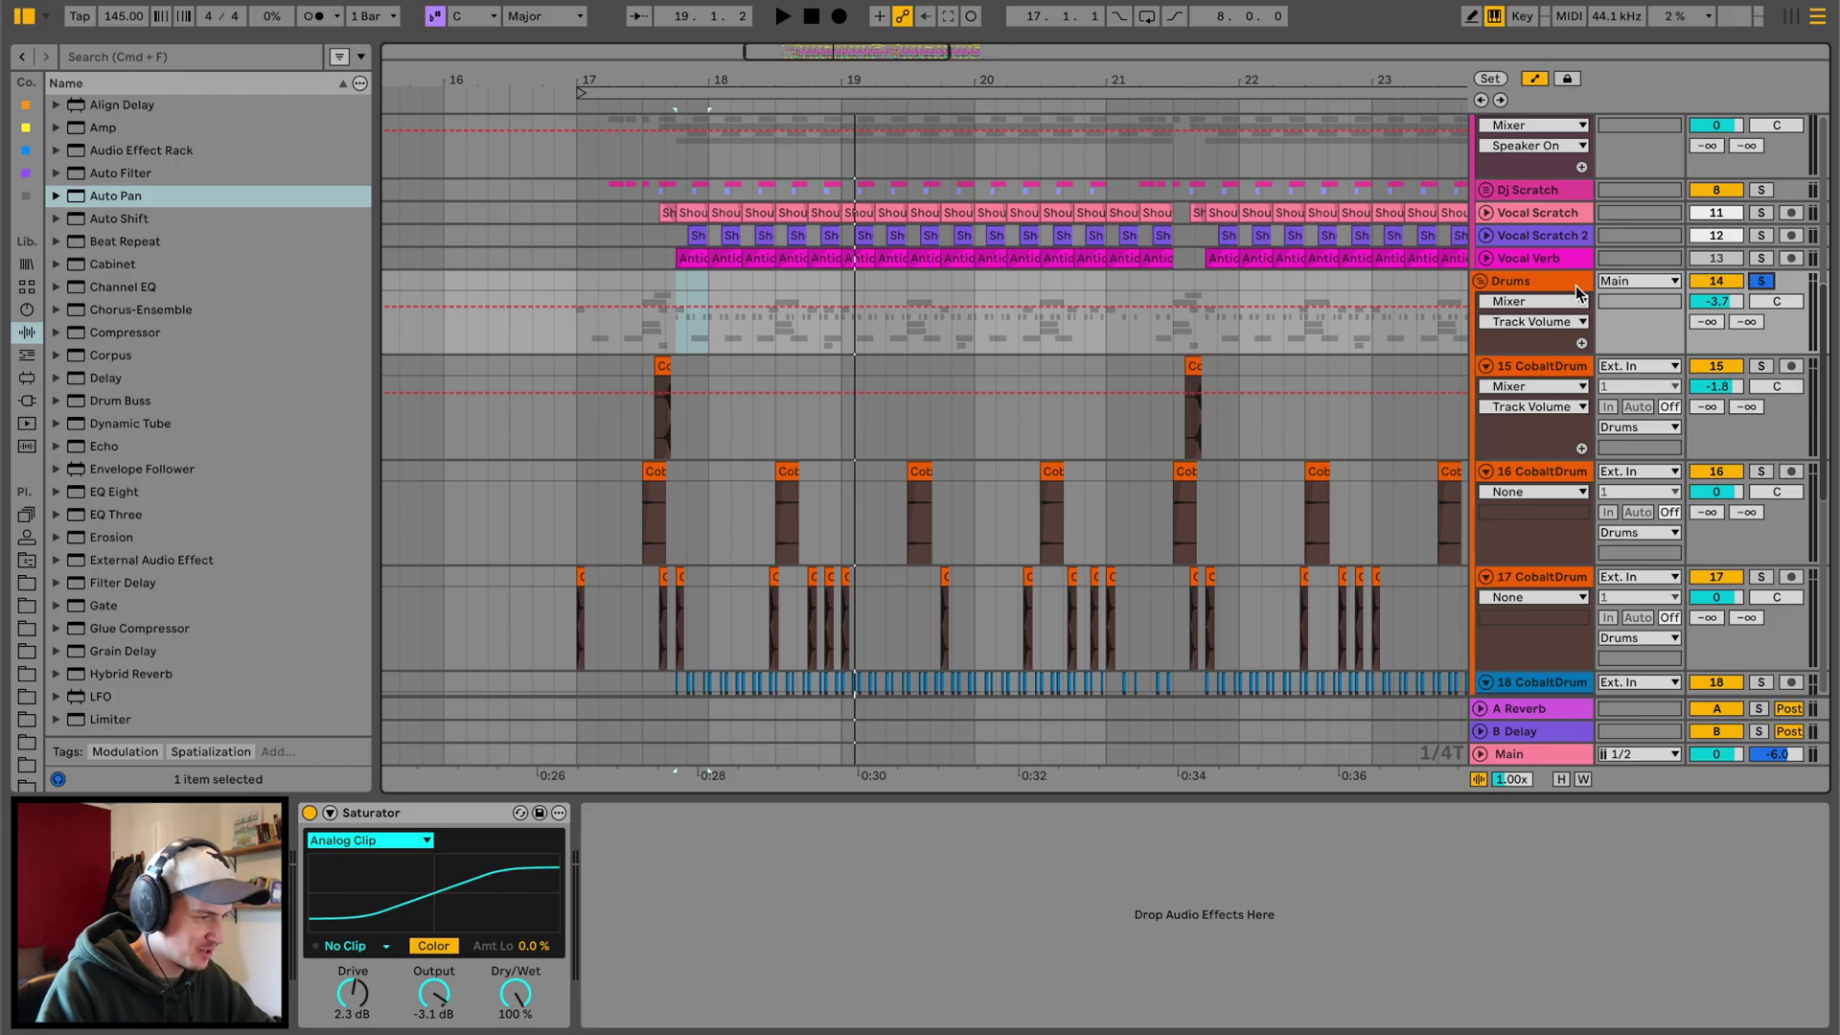
click(572, 277)
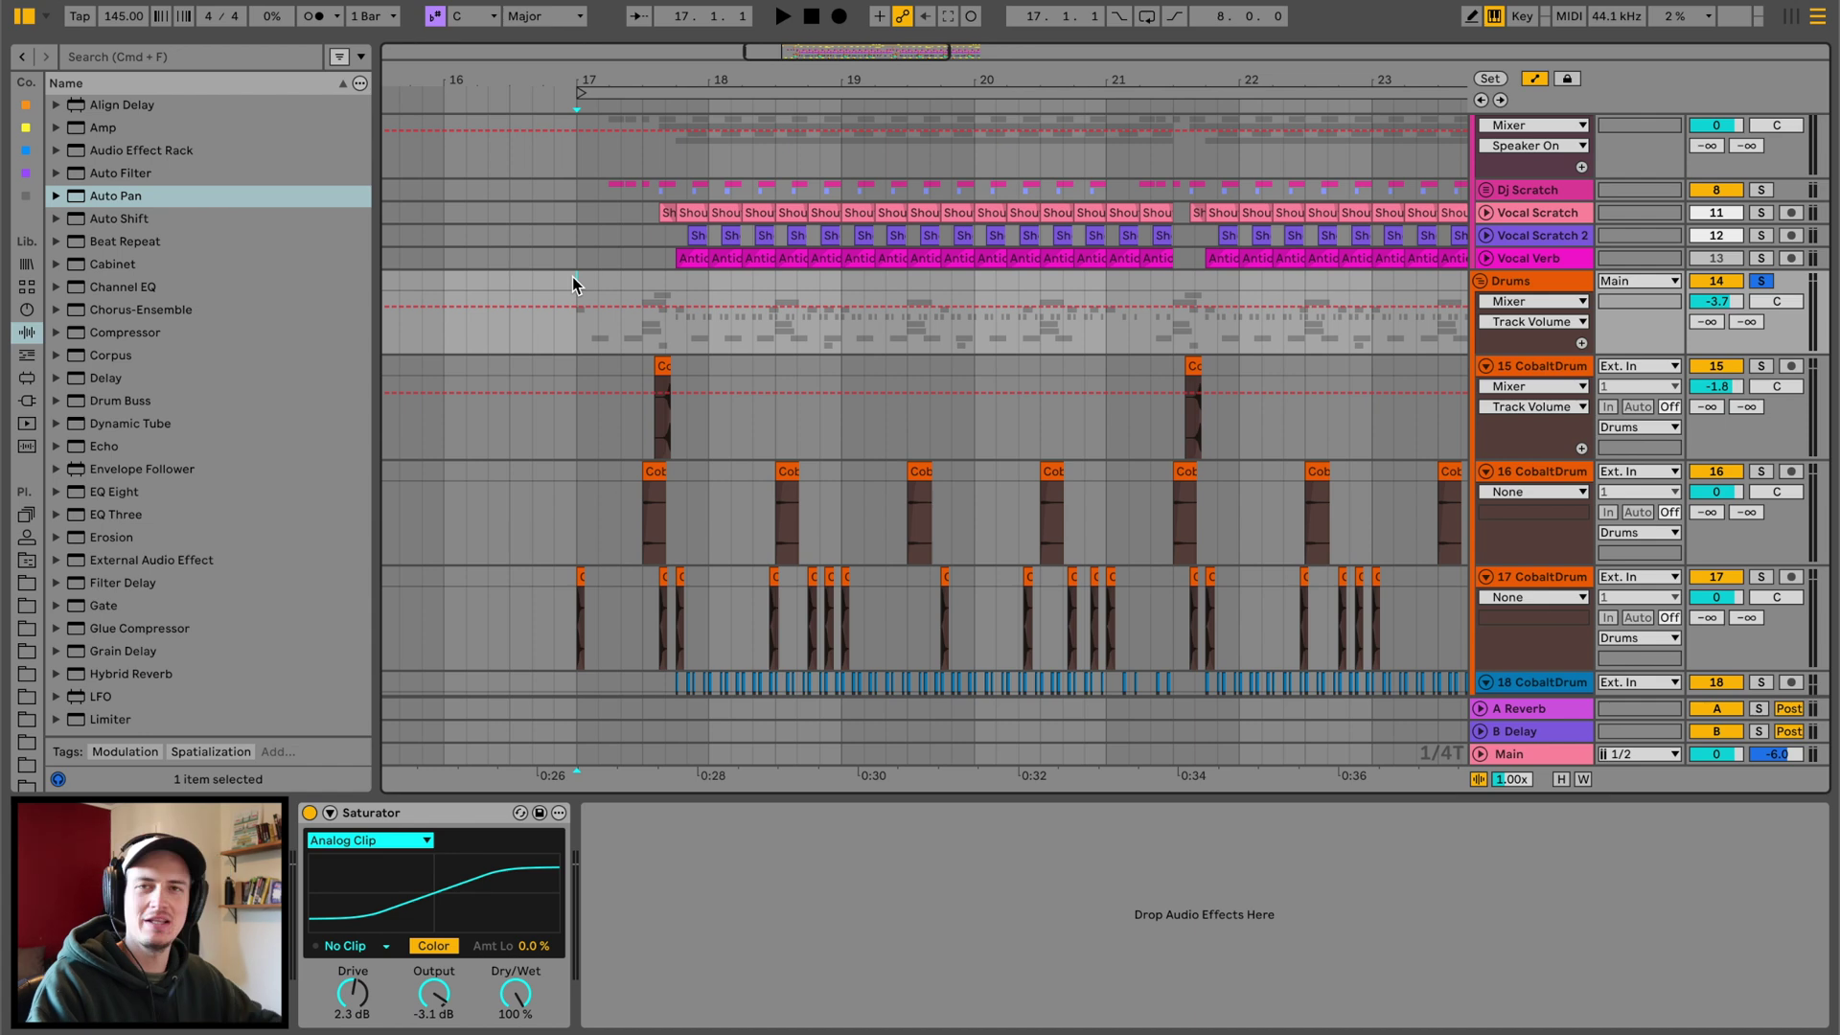
key(space)
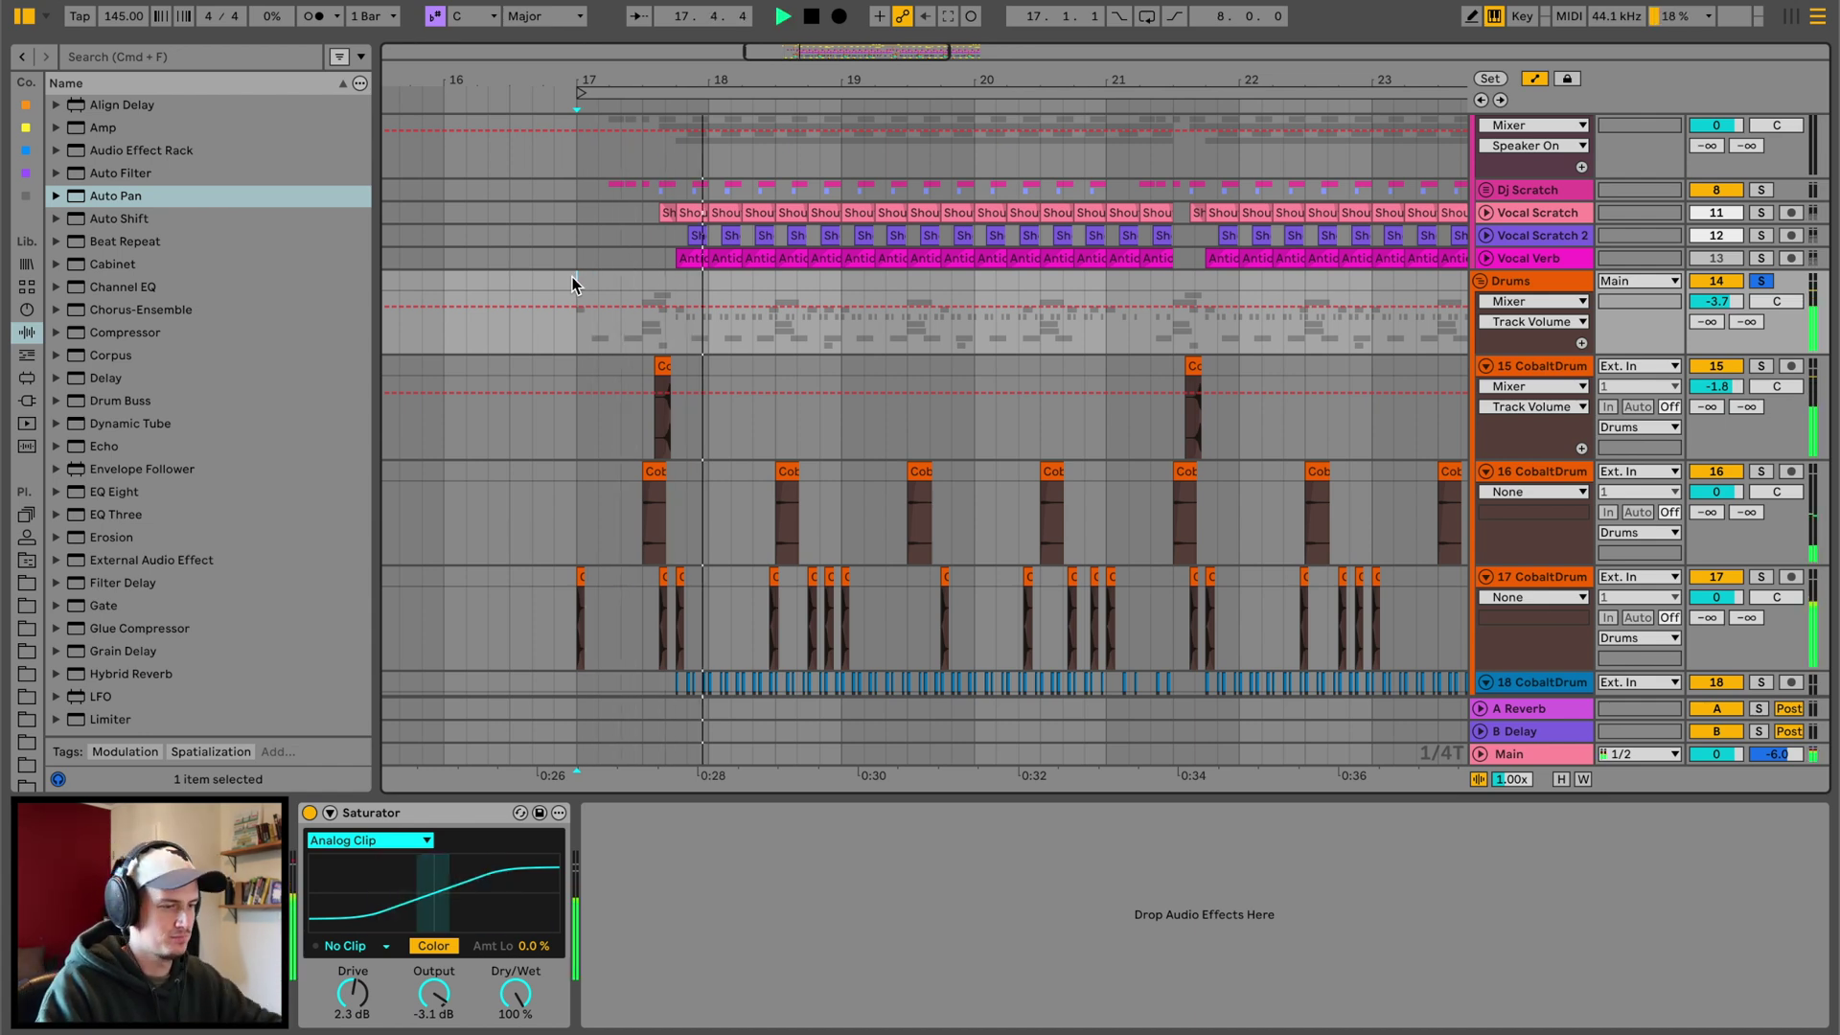
scroll(574, 284, down, 5)
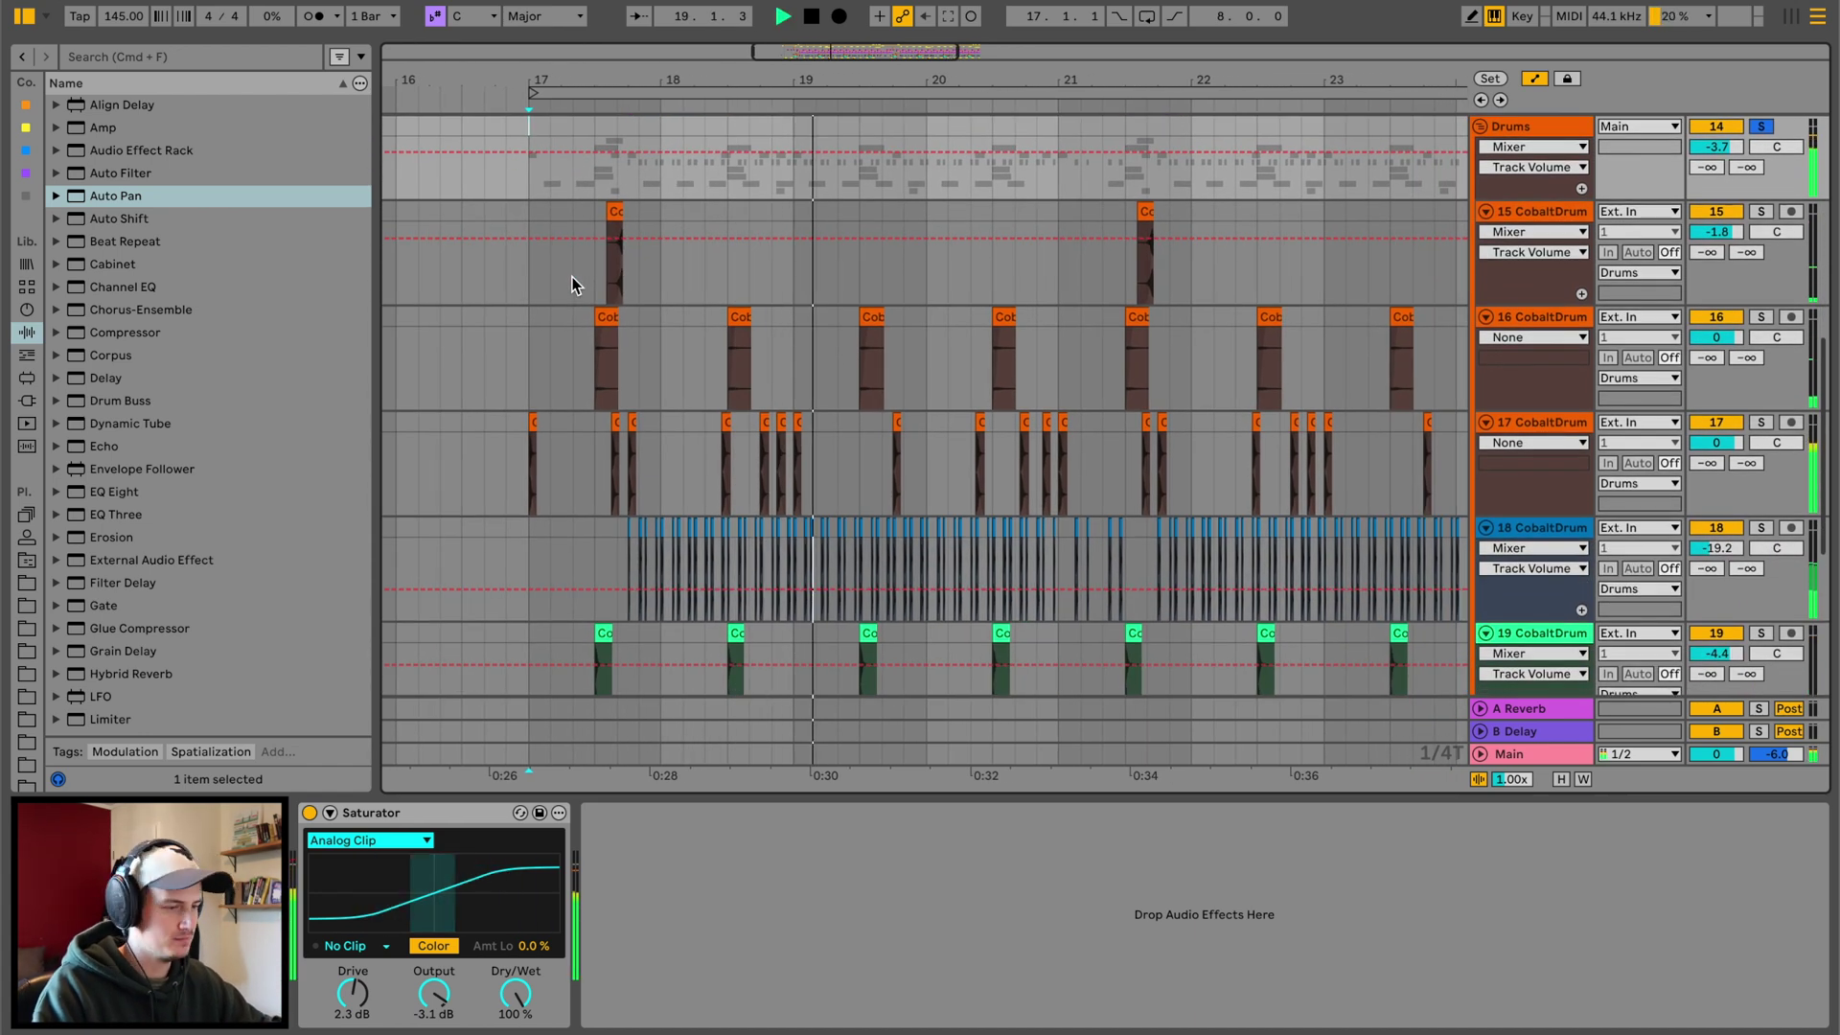
scroll(573, 284, down, 3)
scroll(574, 284, down, 1)
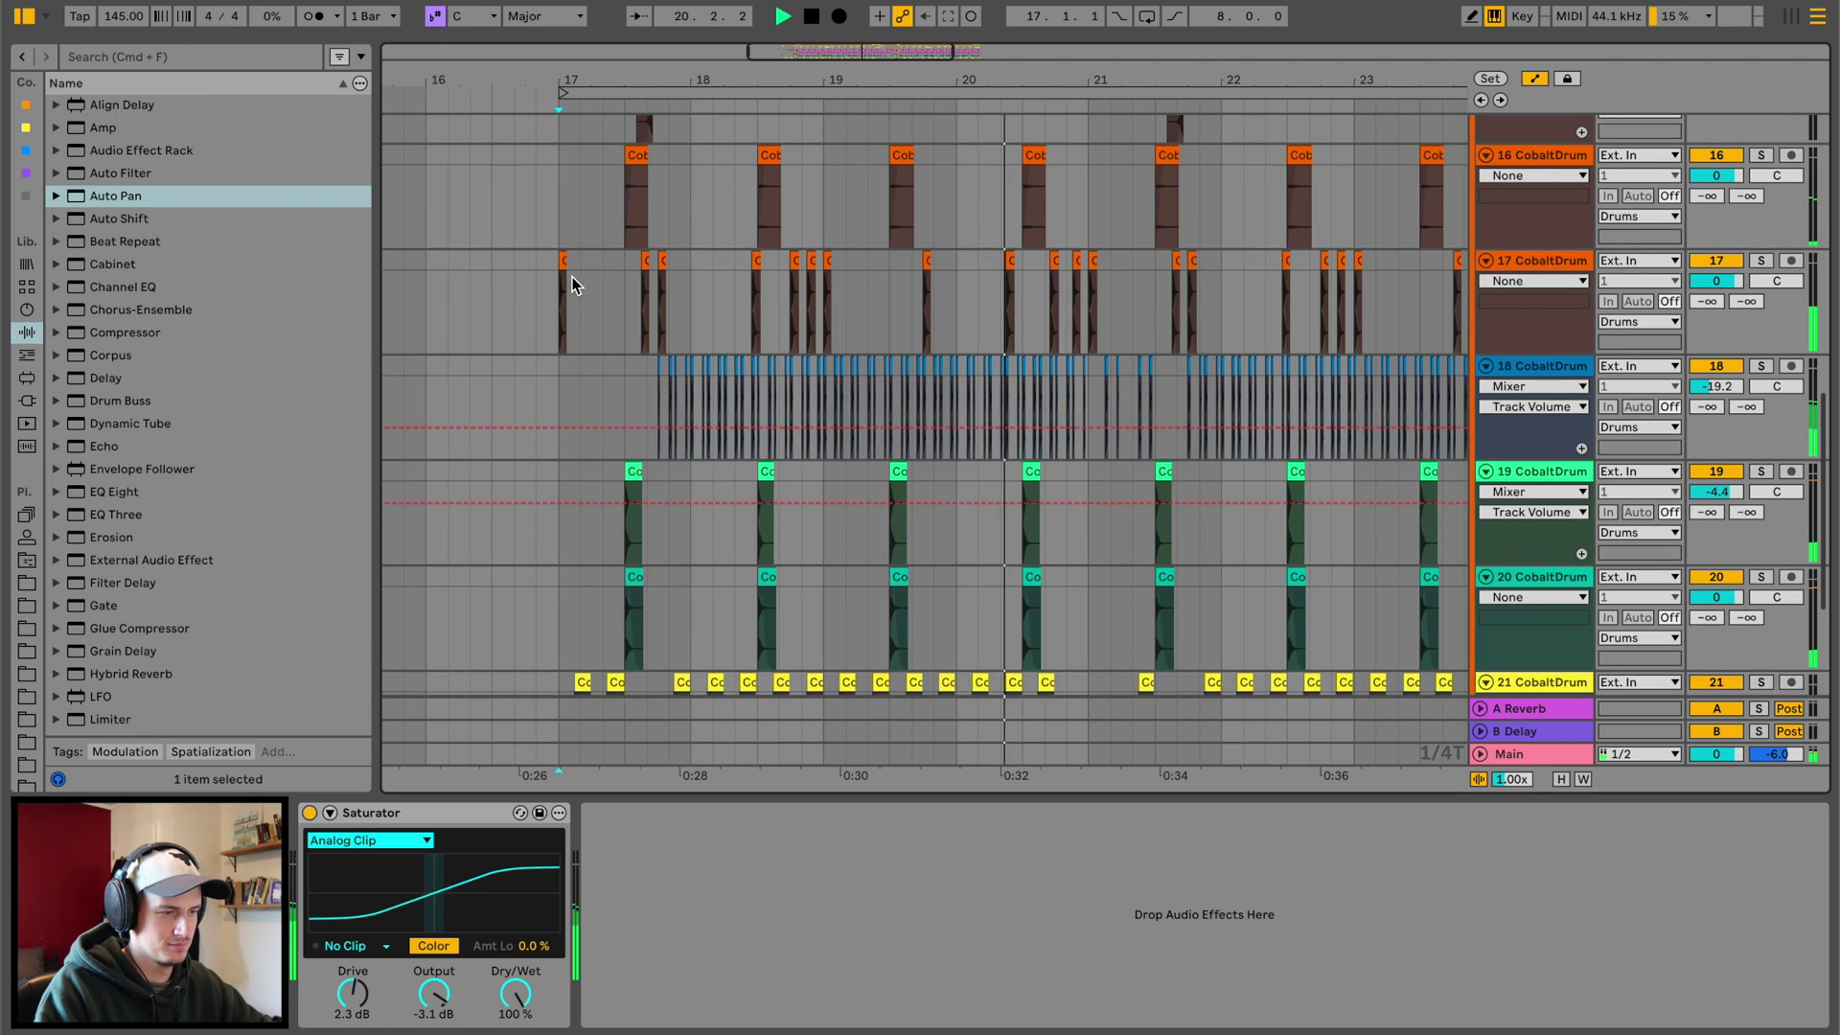
drag(616, 76, 617, 144)
scroll(772, 511, up, 3)
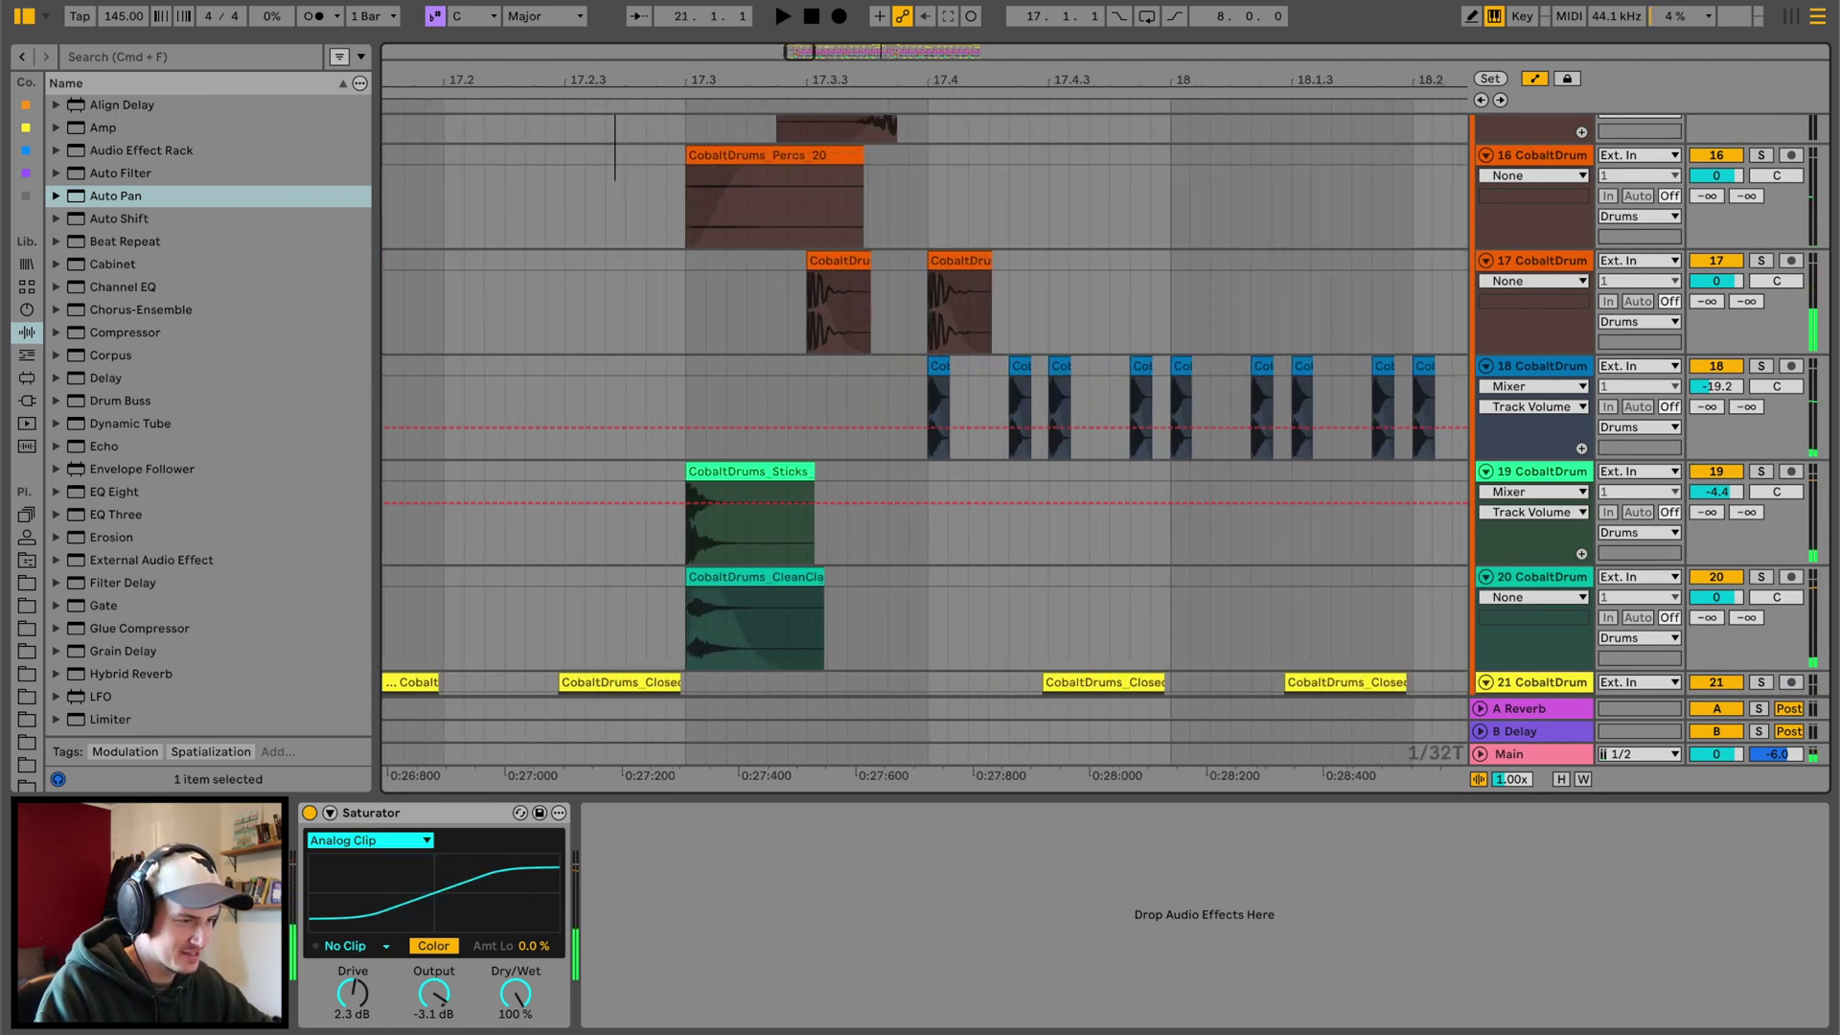
scroll(771, 510, up, 1)
Solo CobaltDrum percussion 16, sticks 19 and clap 20 together
click(687, 520)
click(1761, 506)
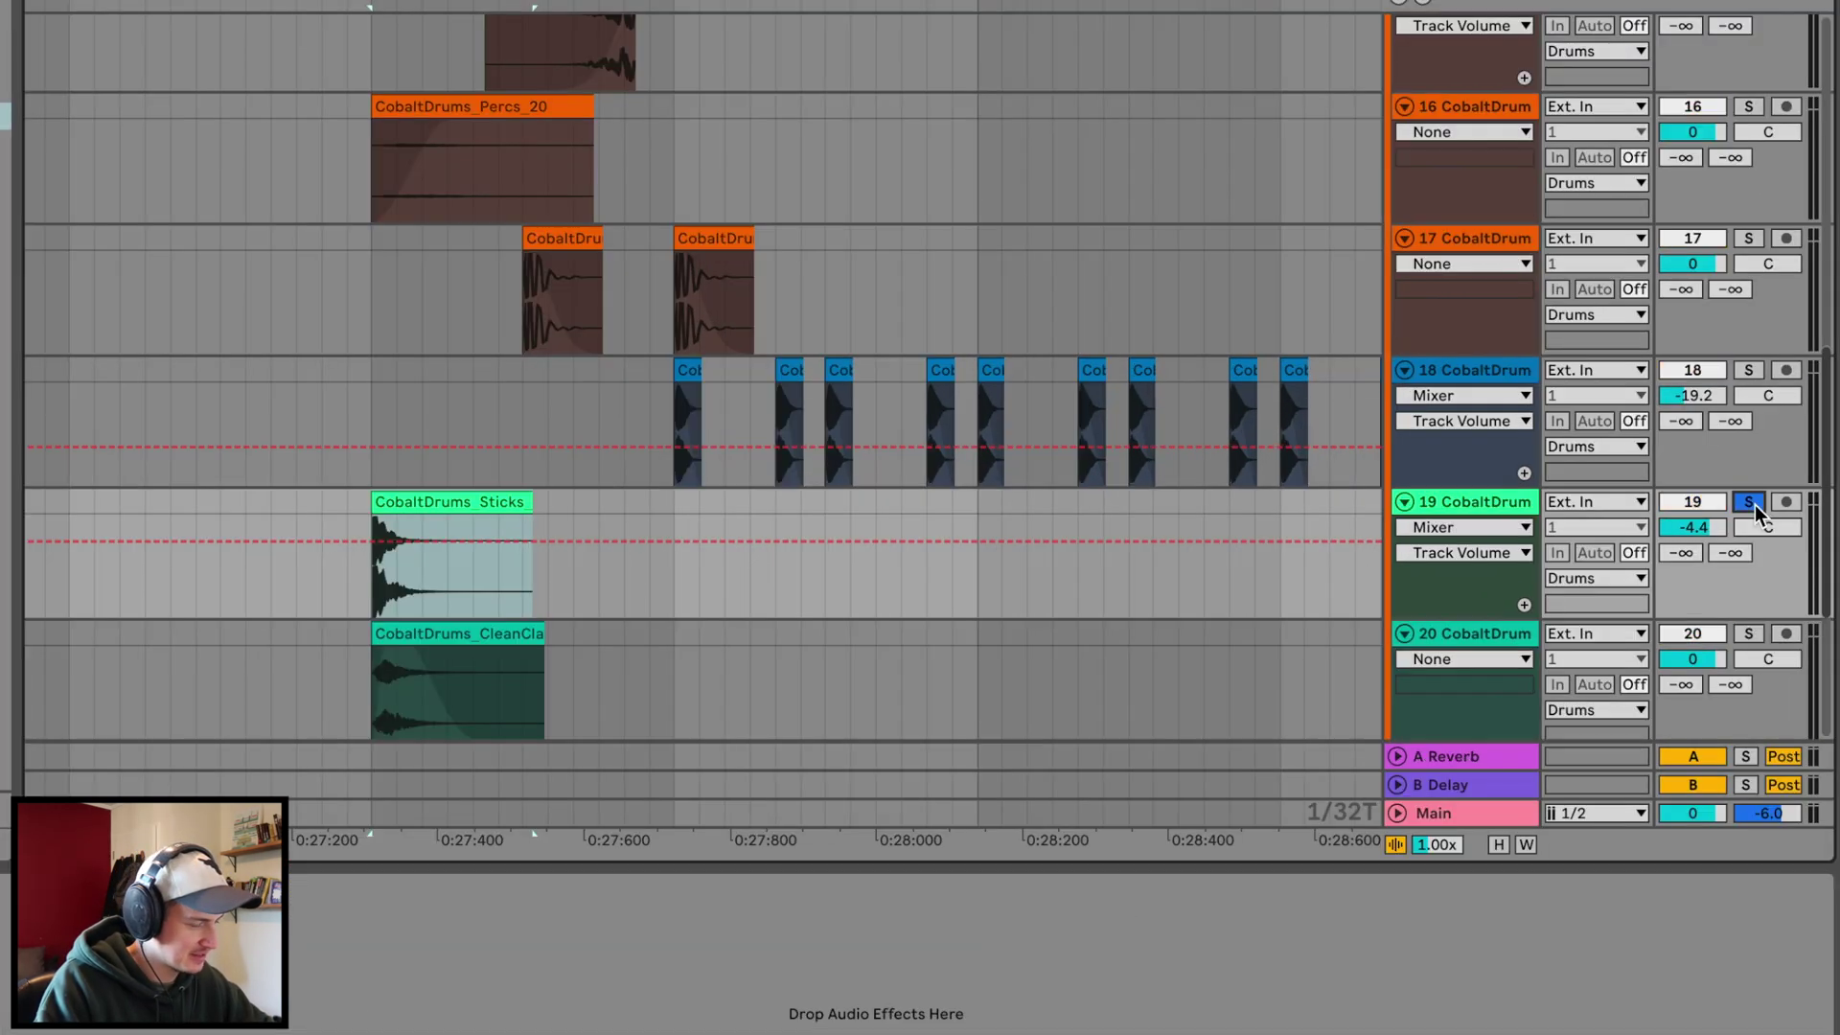
key(space)
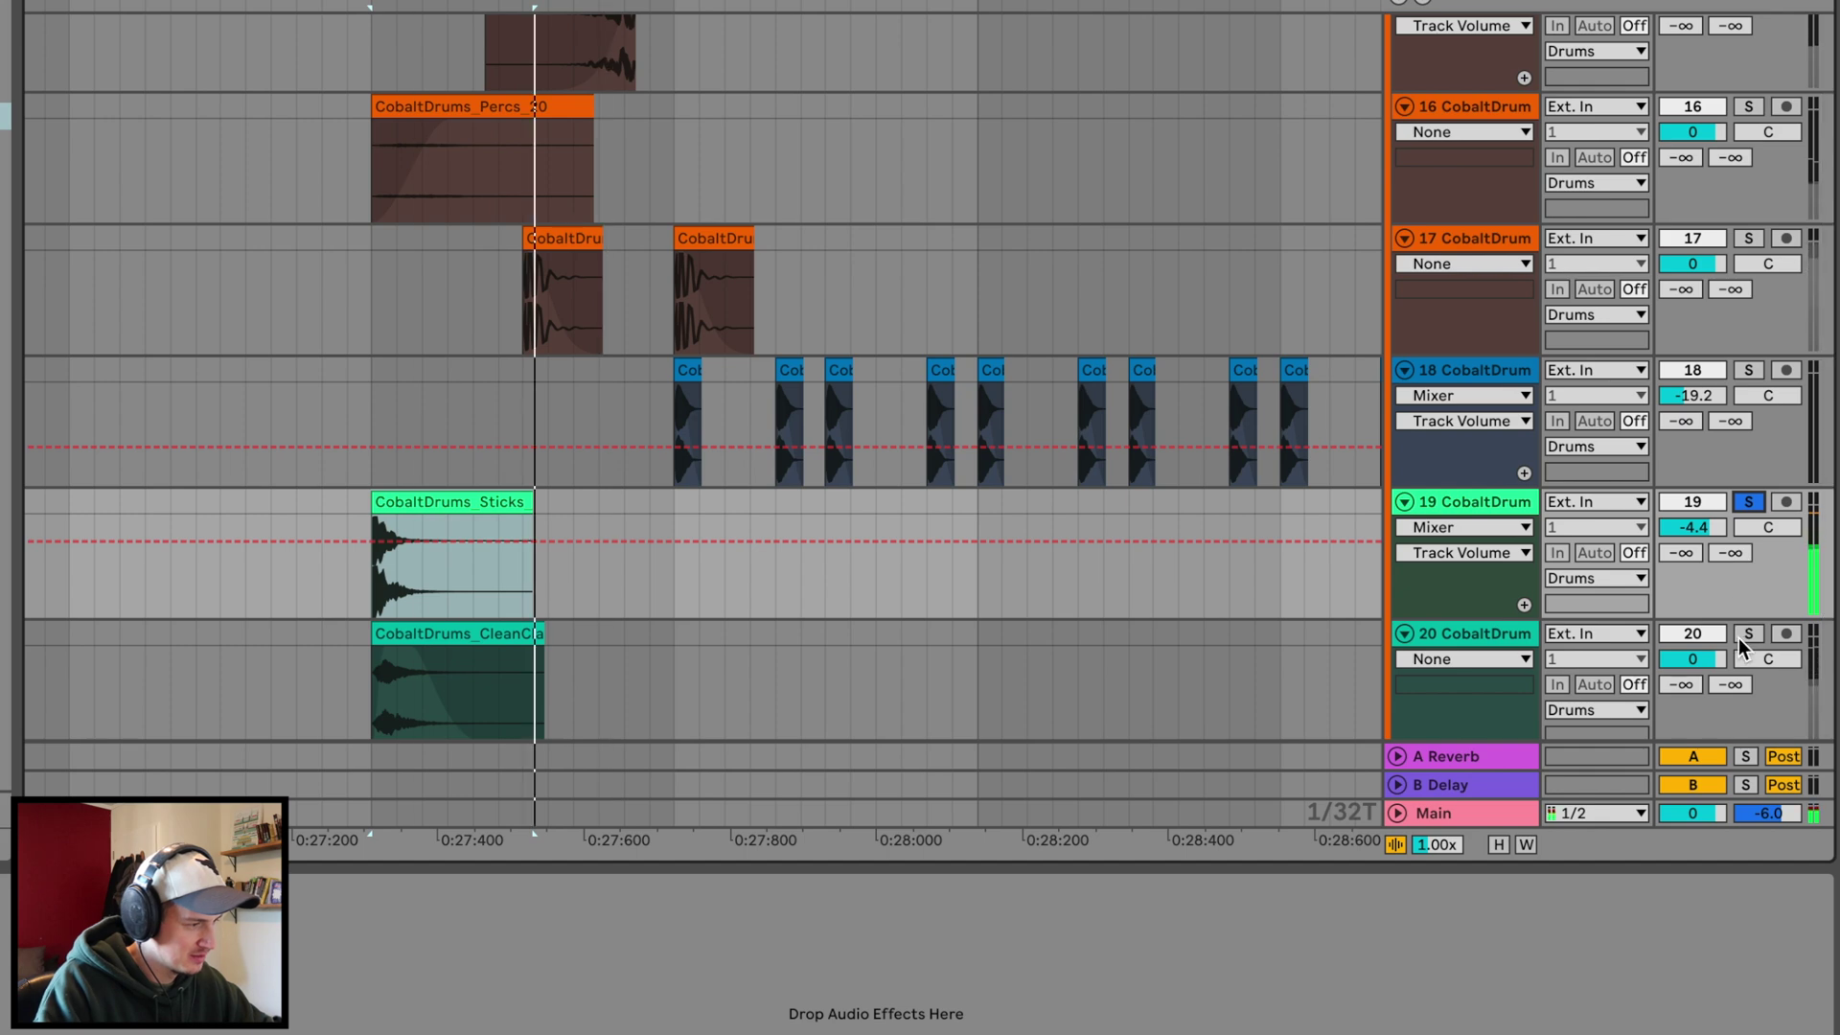
click(1749, 634)
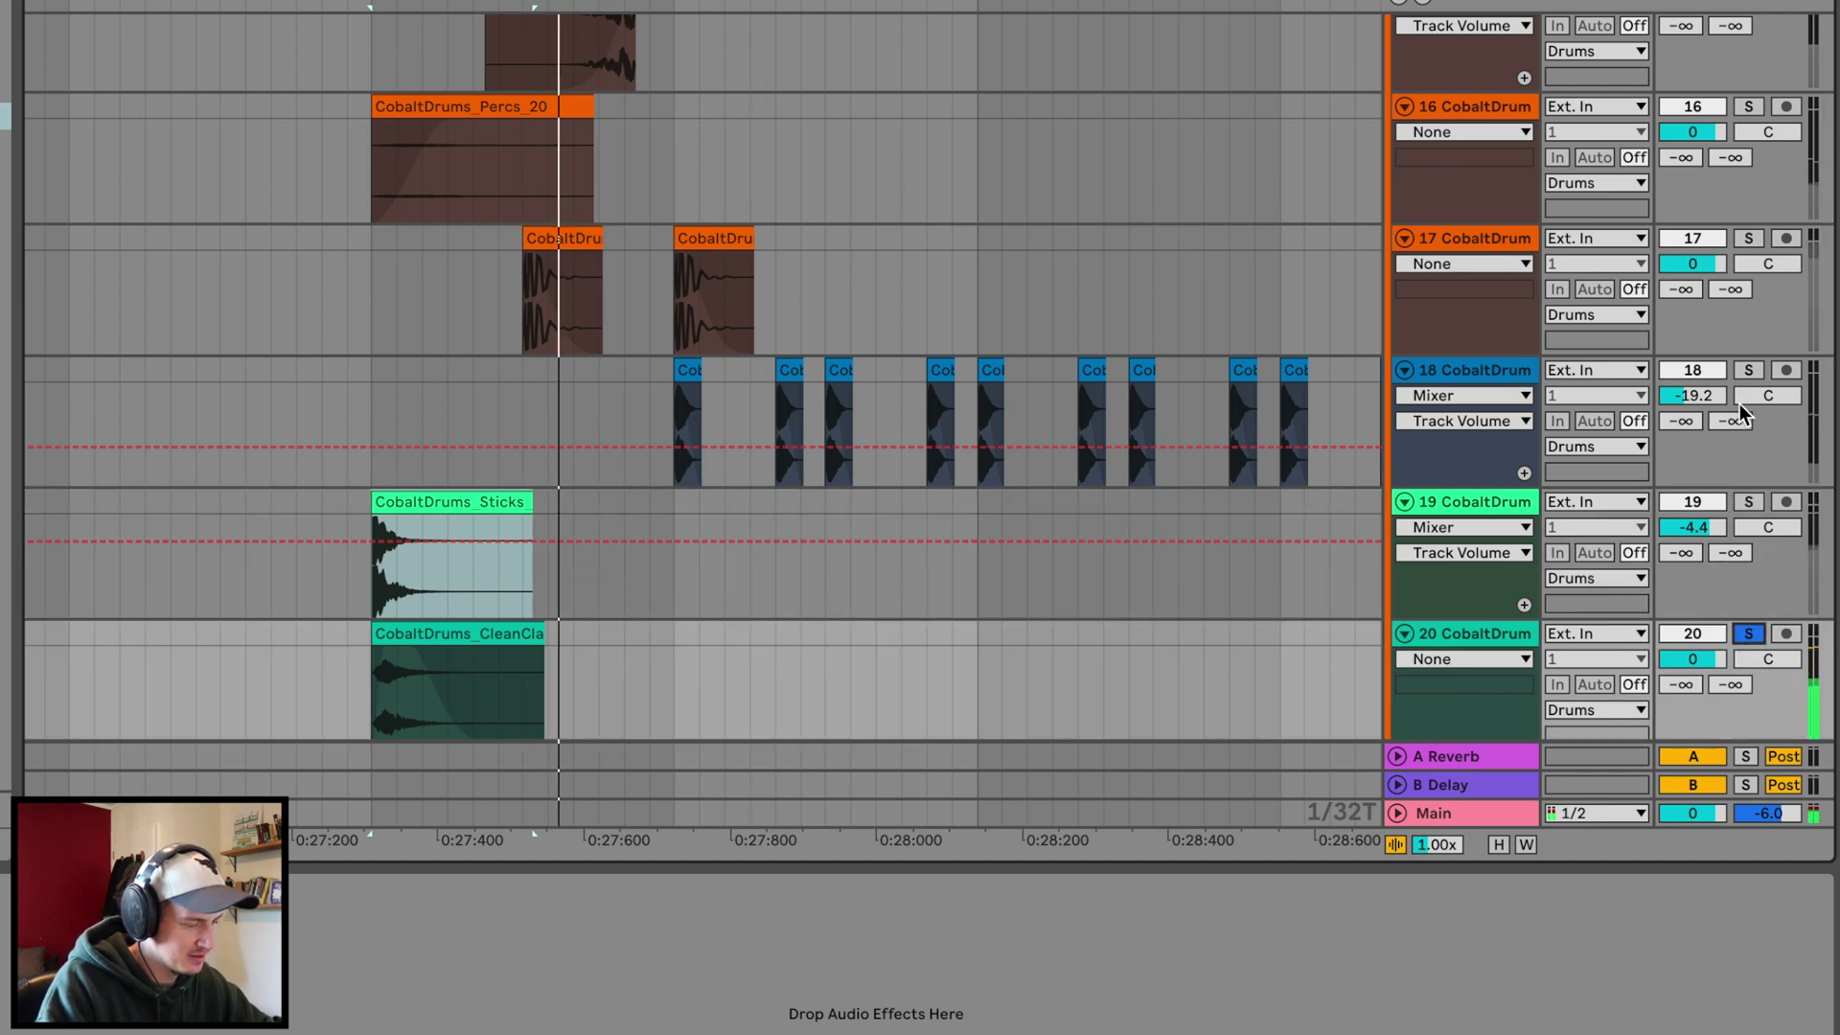
click(1749, 108)
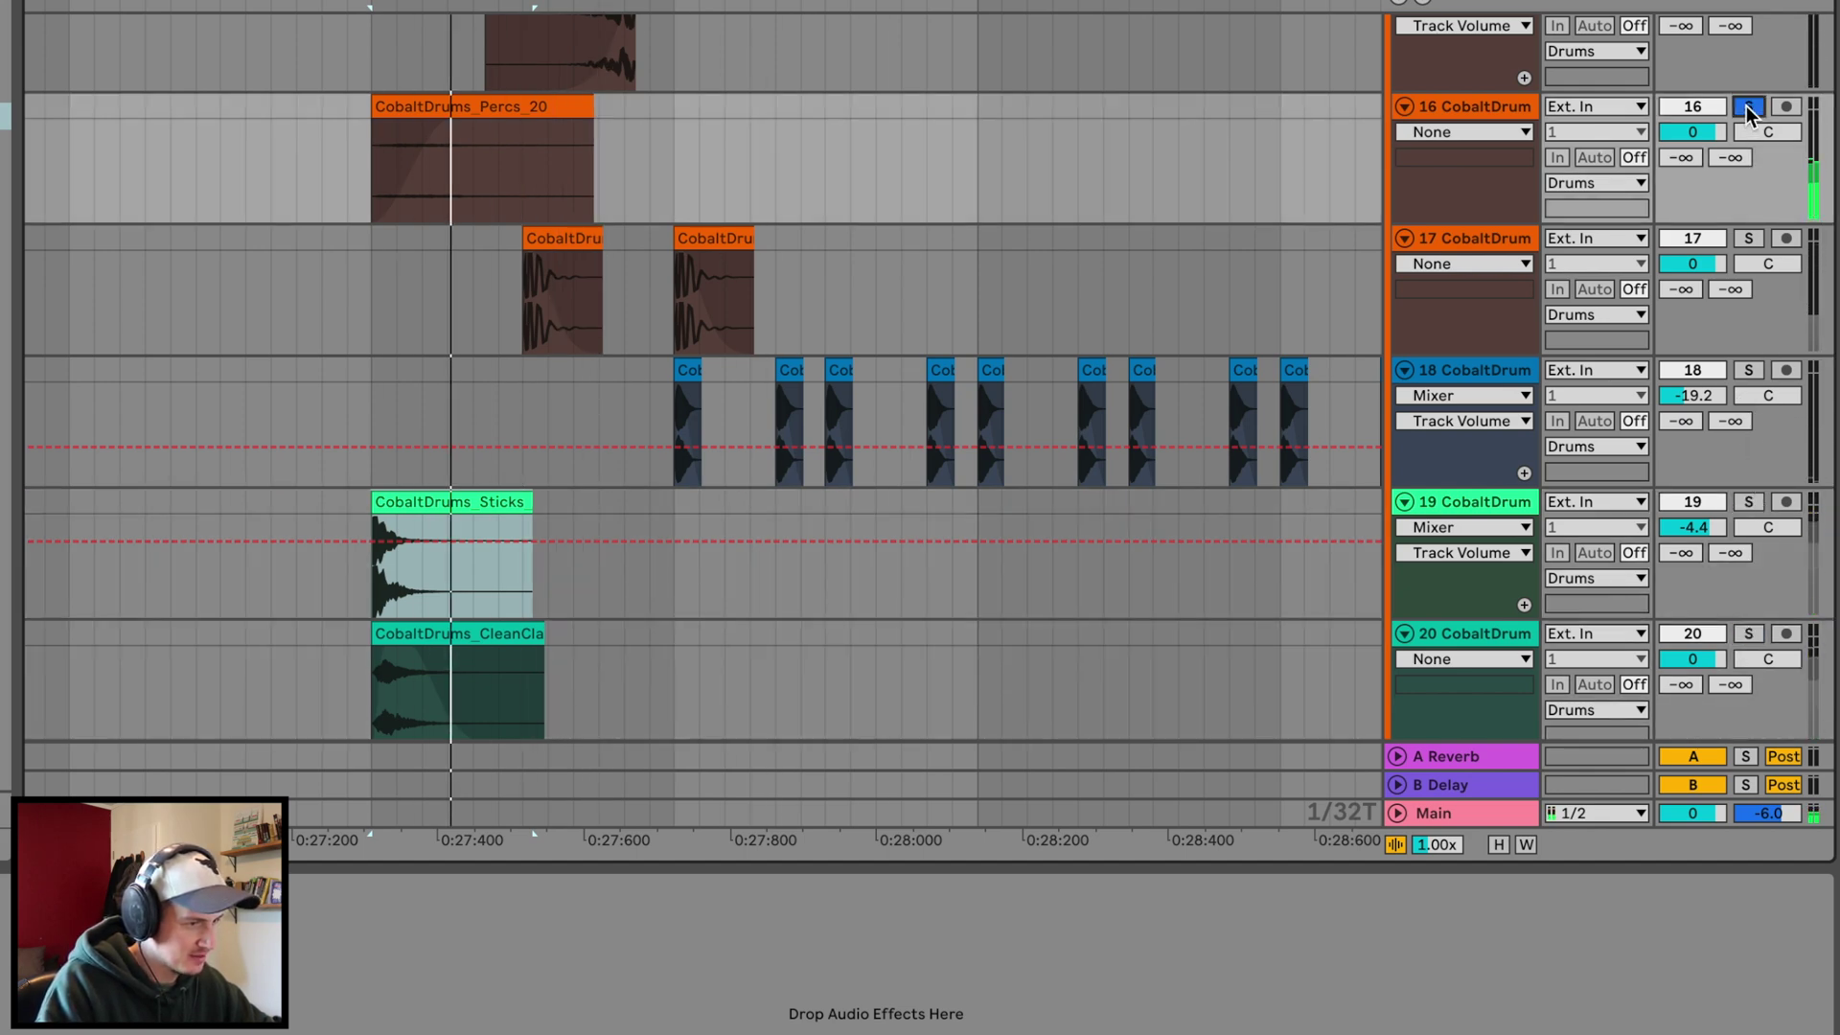
ctrl+click(1748, 502)
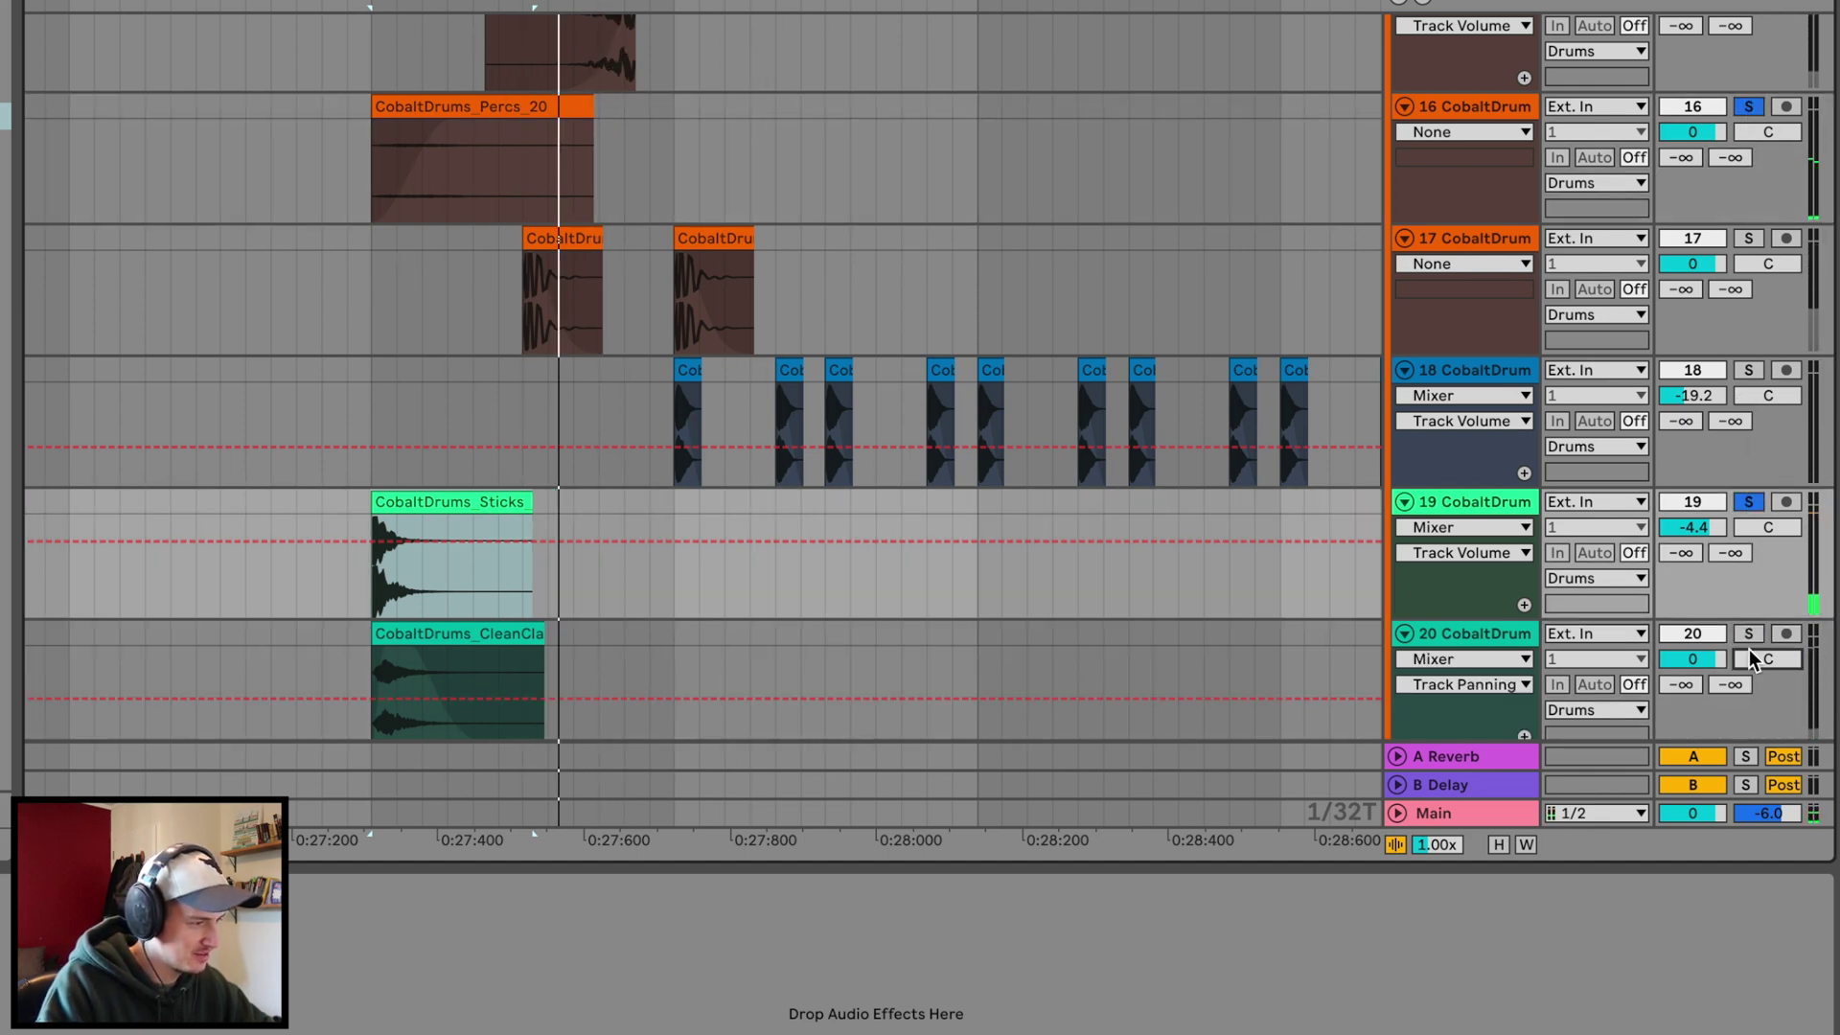
ctrl+click(1750, 634)
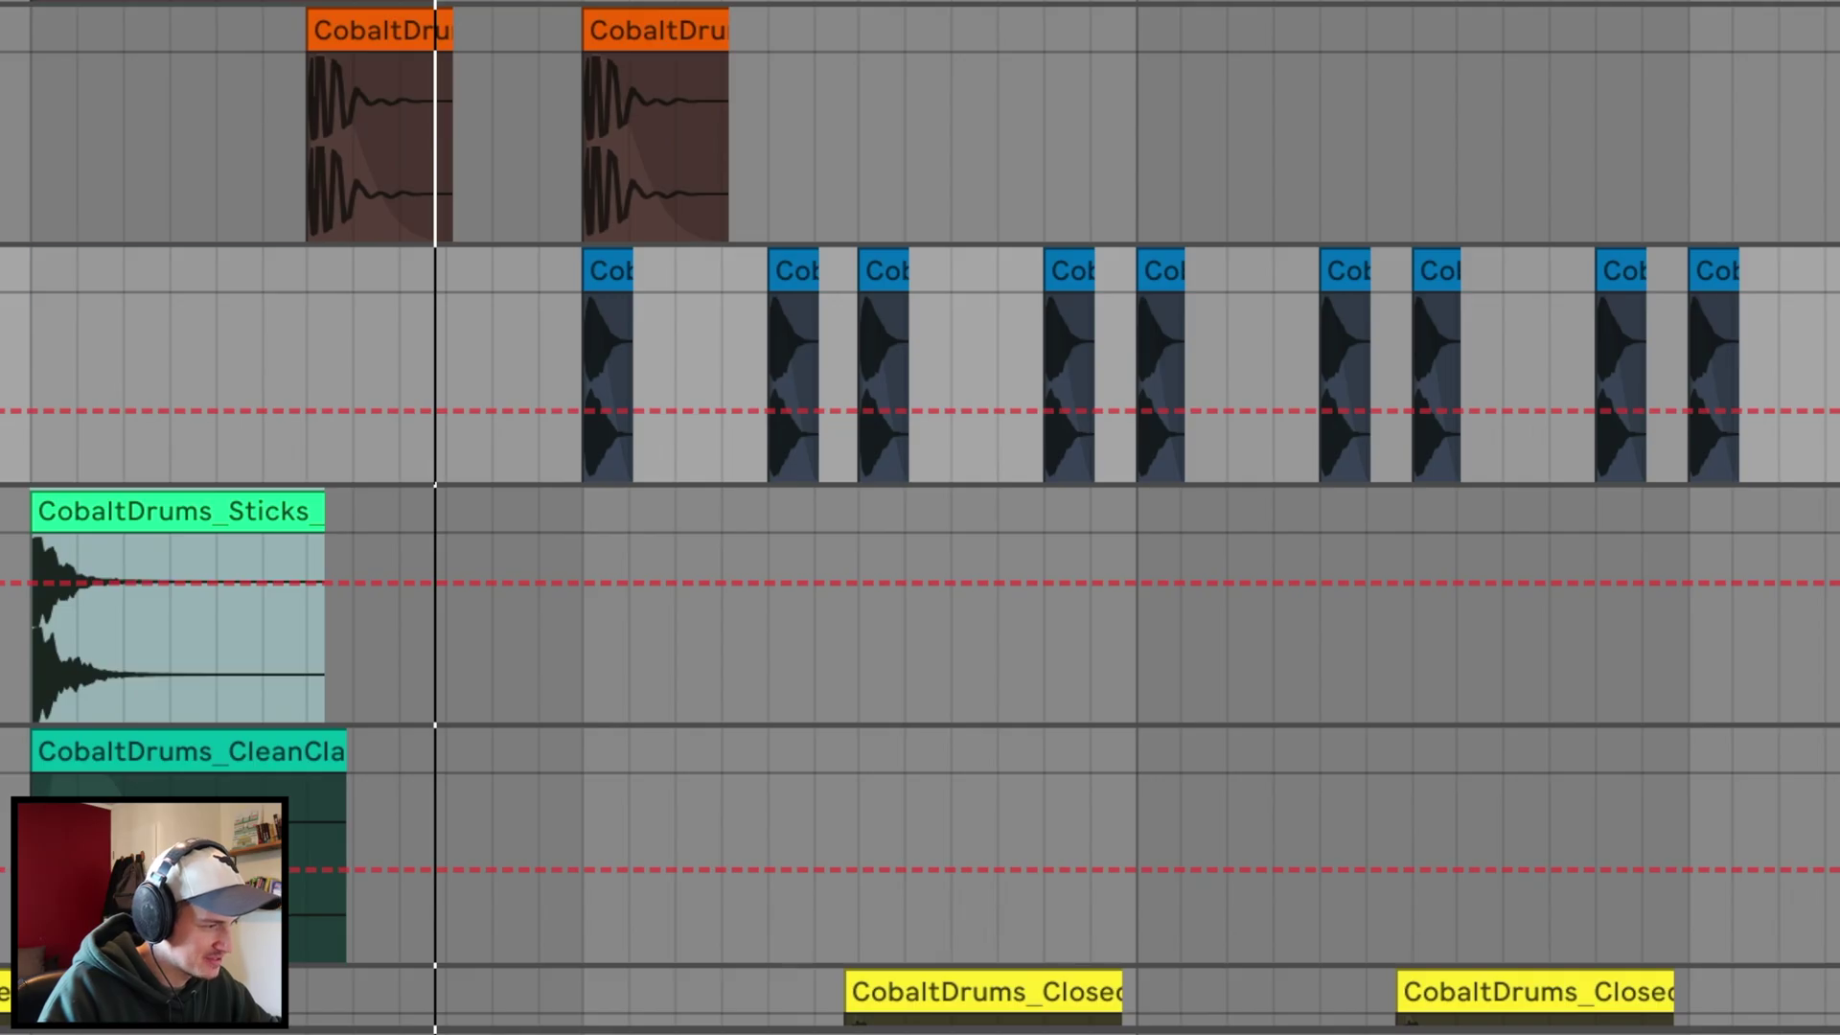
key(ctrl+t)
click(633, 277)
shift+click(1069, 264)
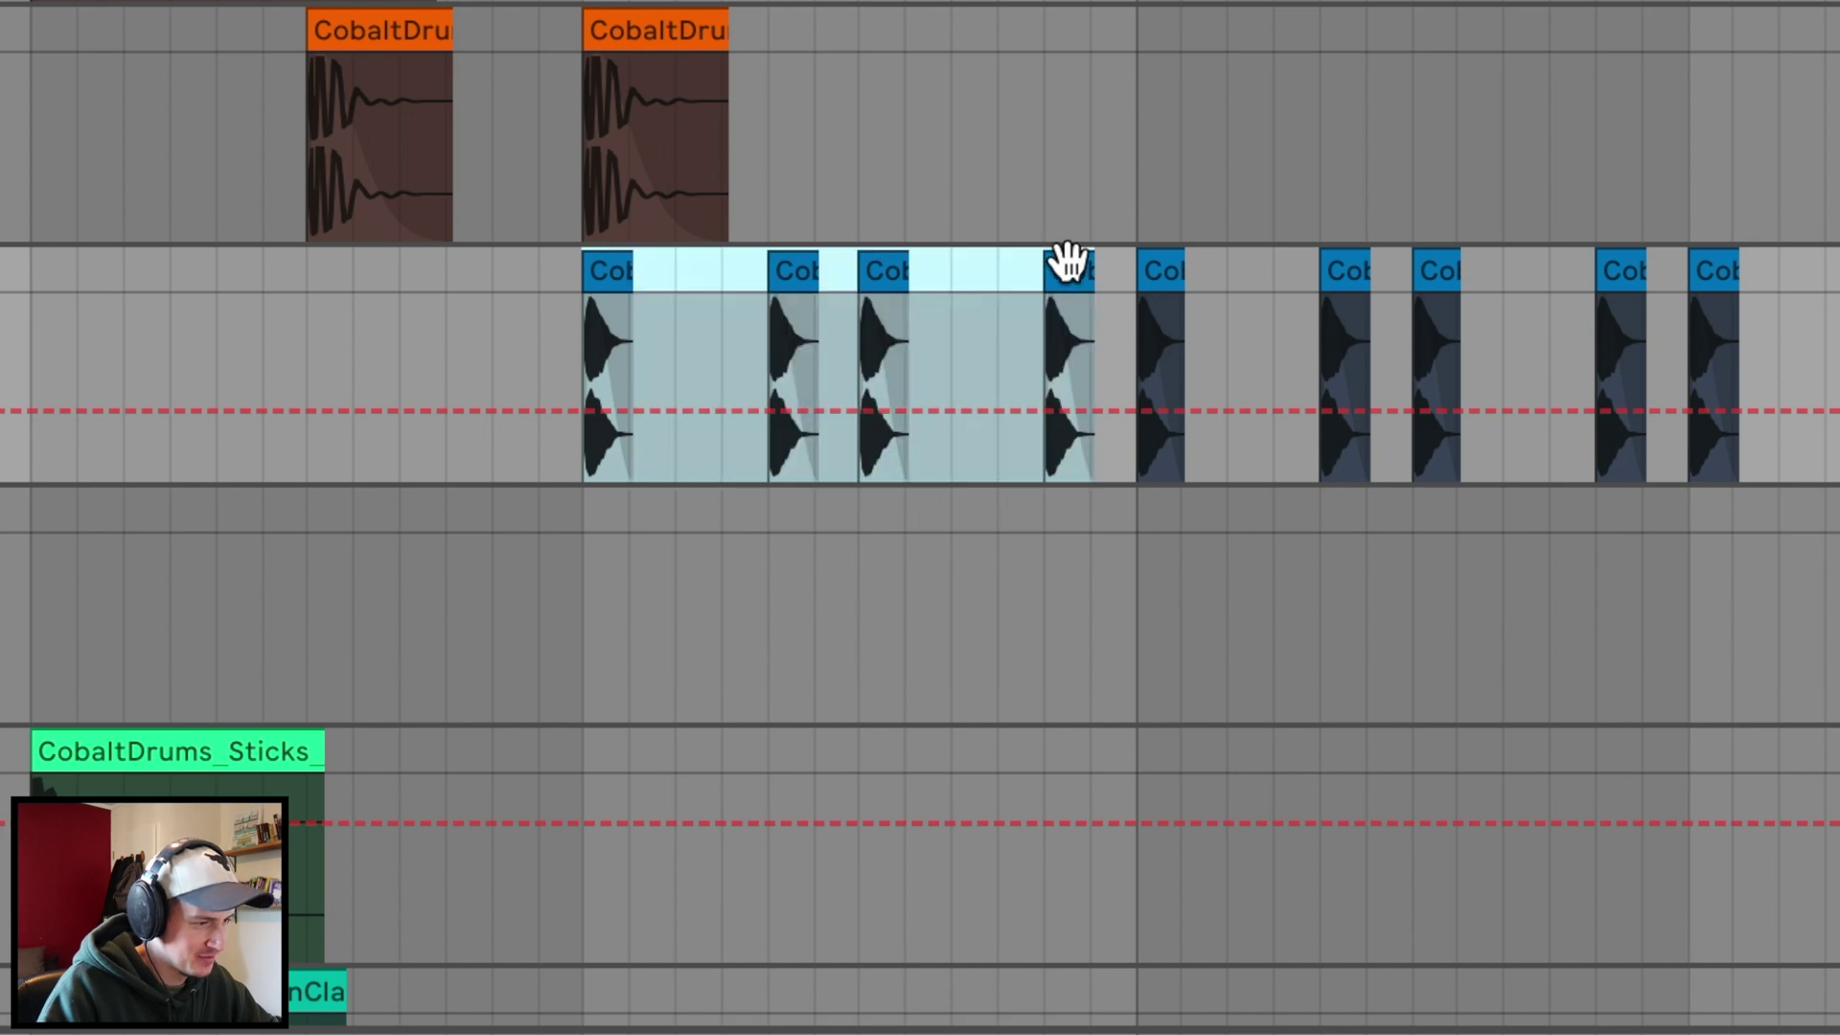
drag(1069, 264, 1060, 546)
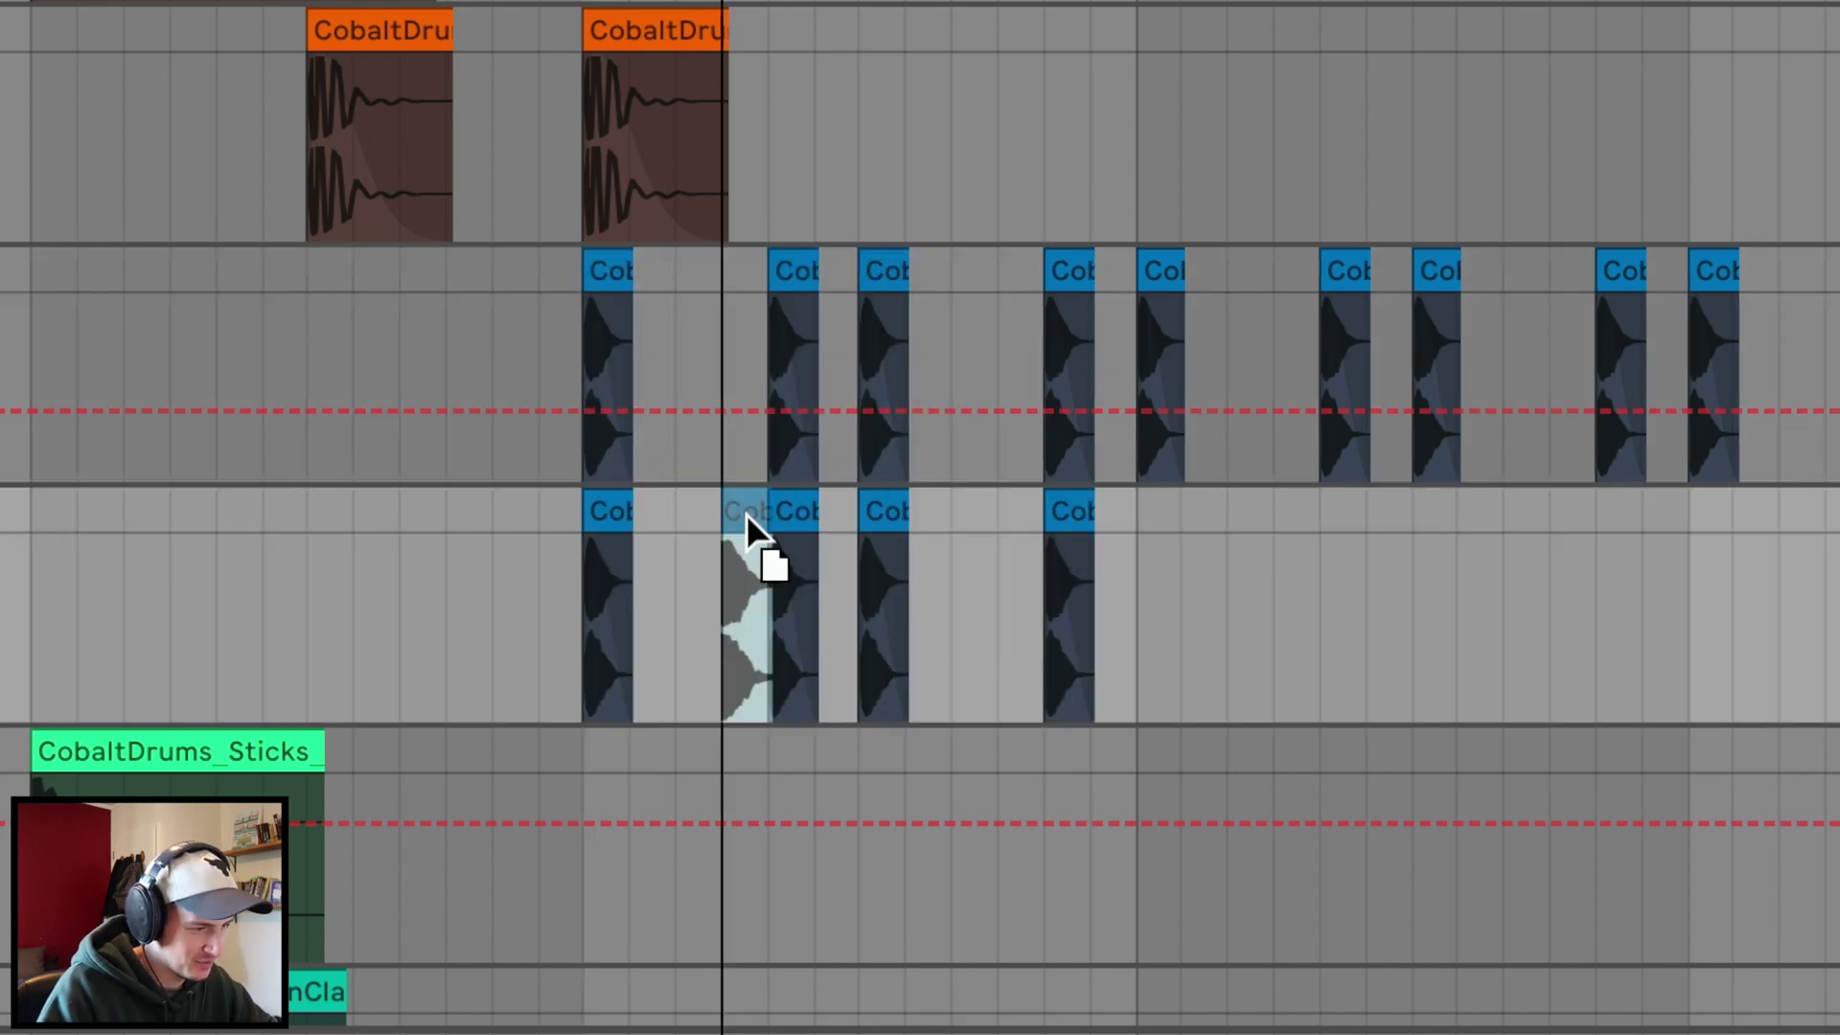
drag(753, 534, 705, 534)
drag(1059, 521, 1012, 521)
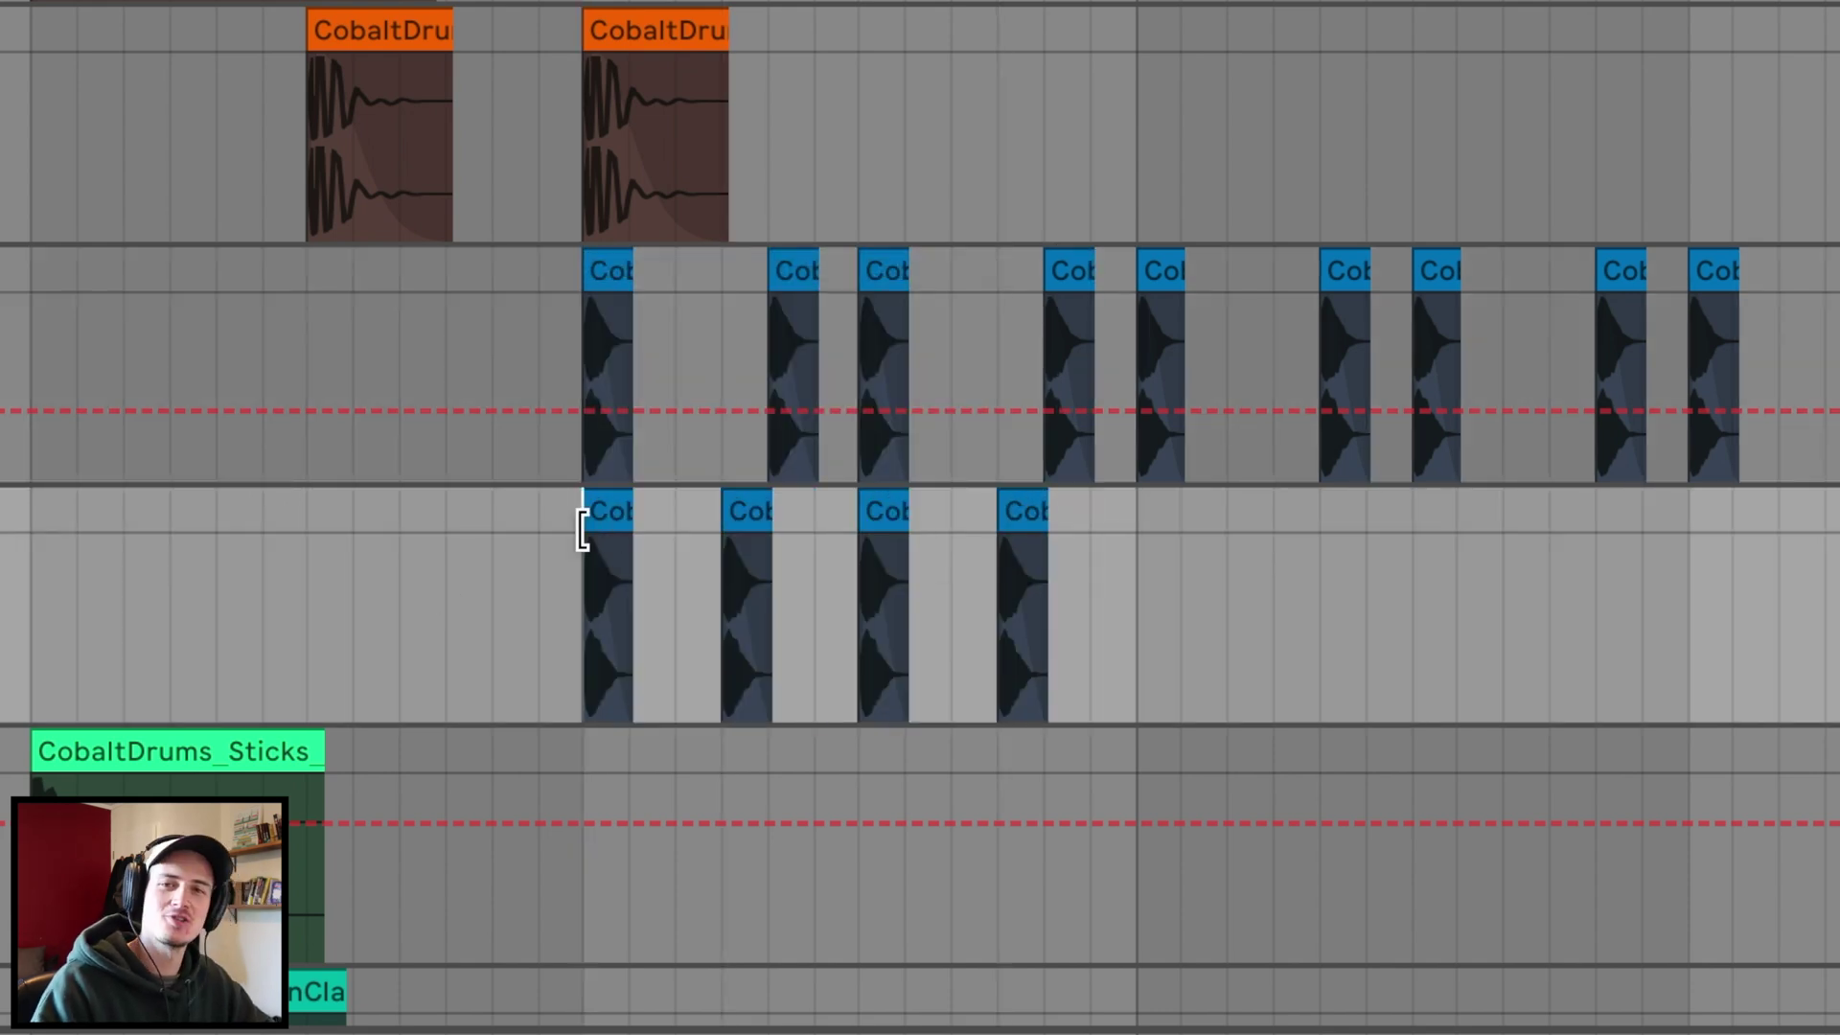
click(583, 530)
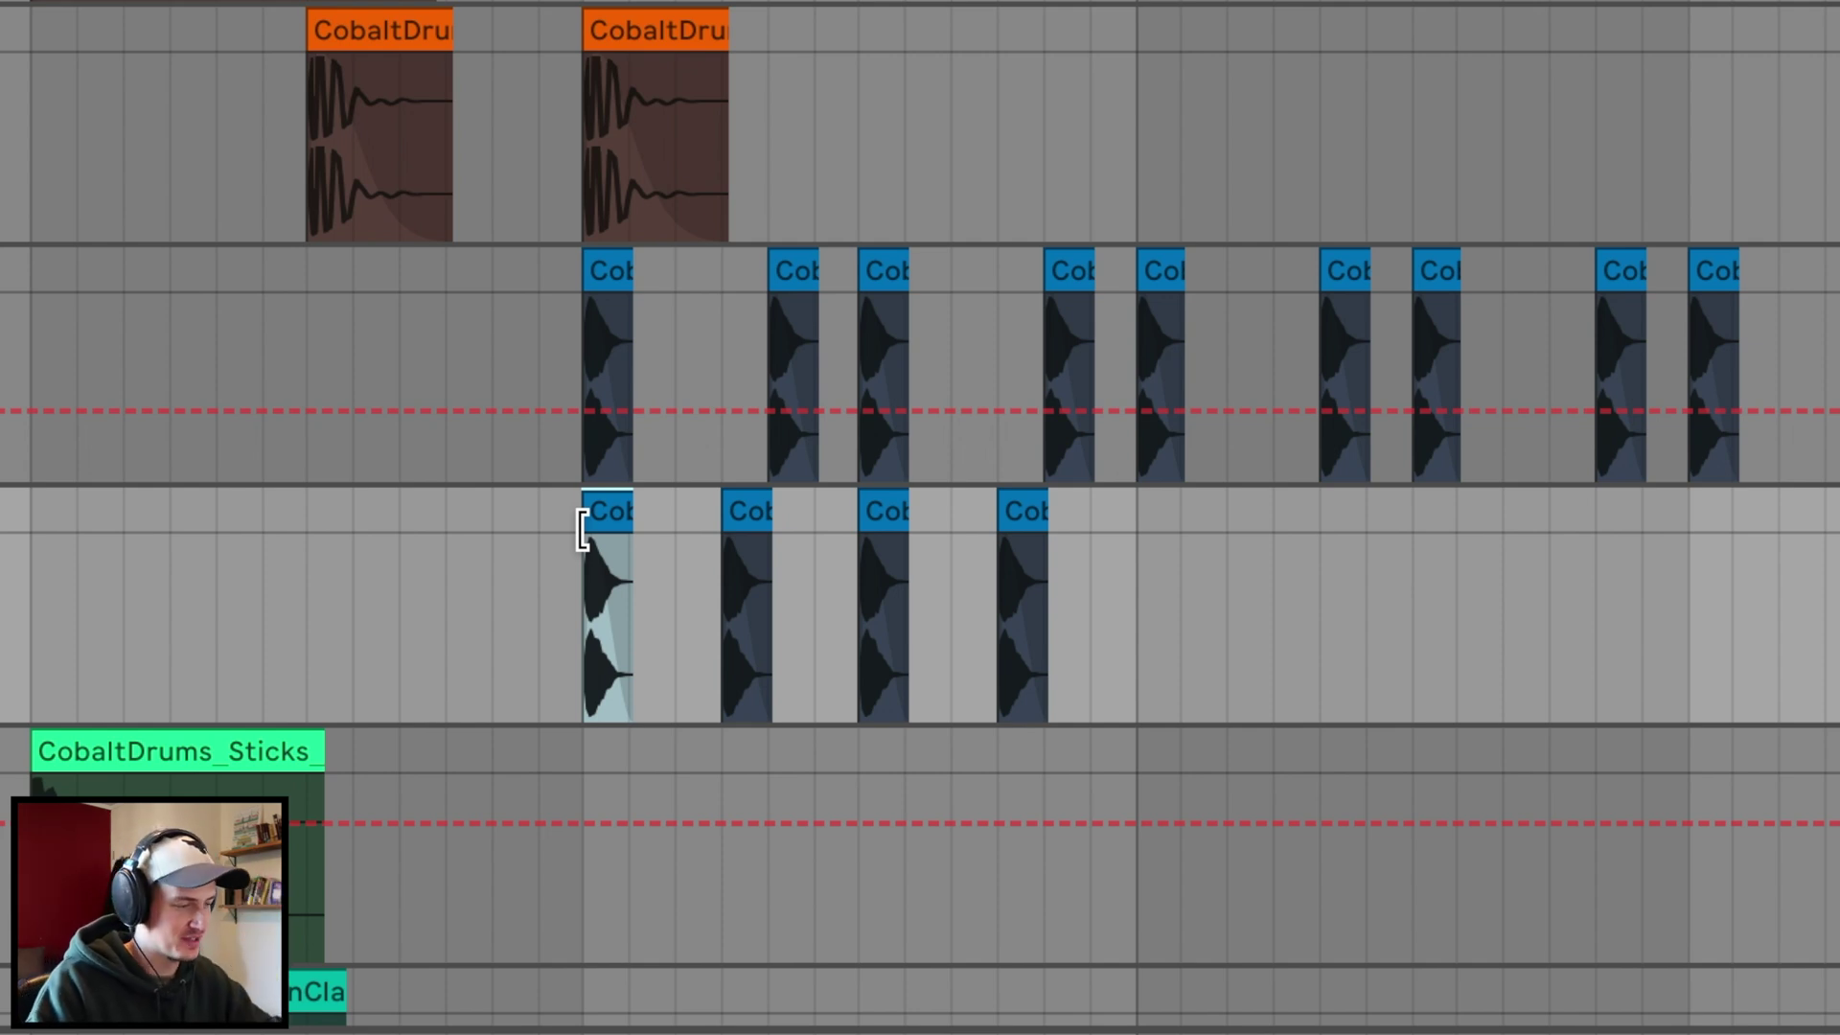
click(588, 538)
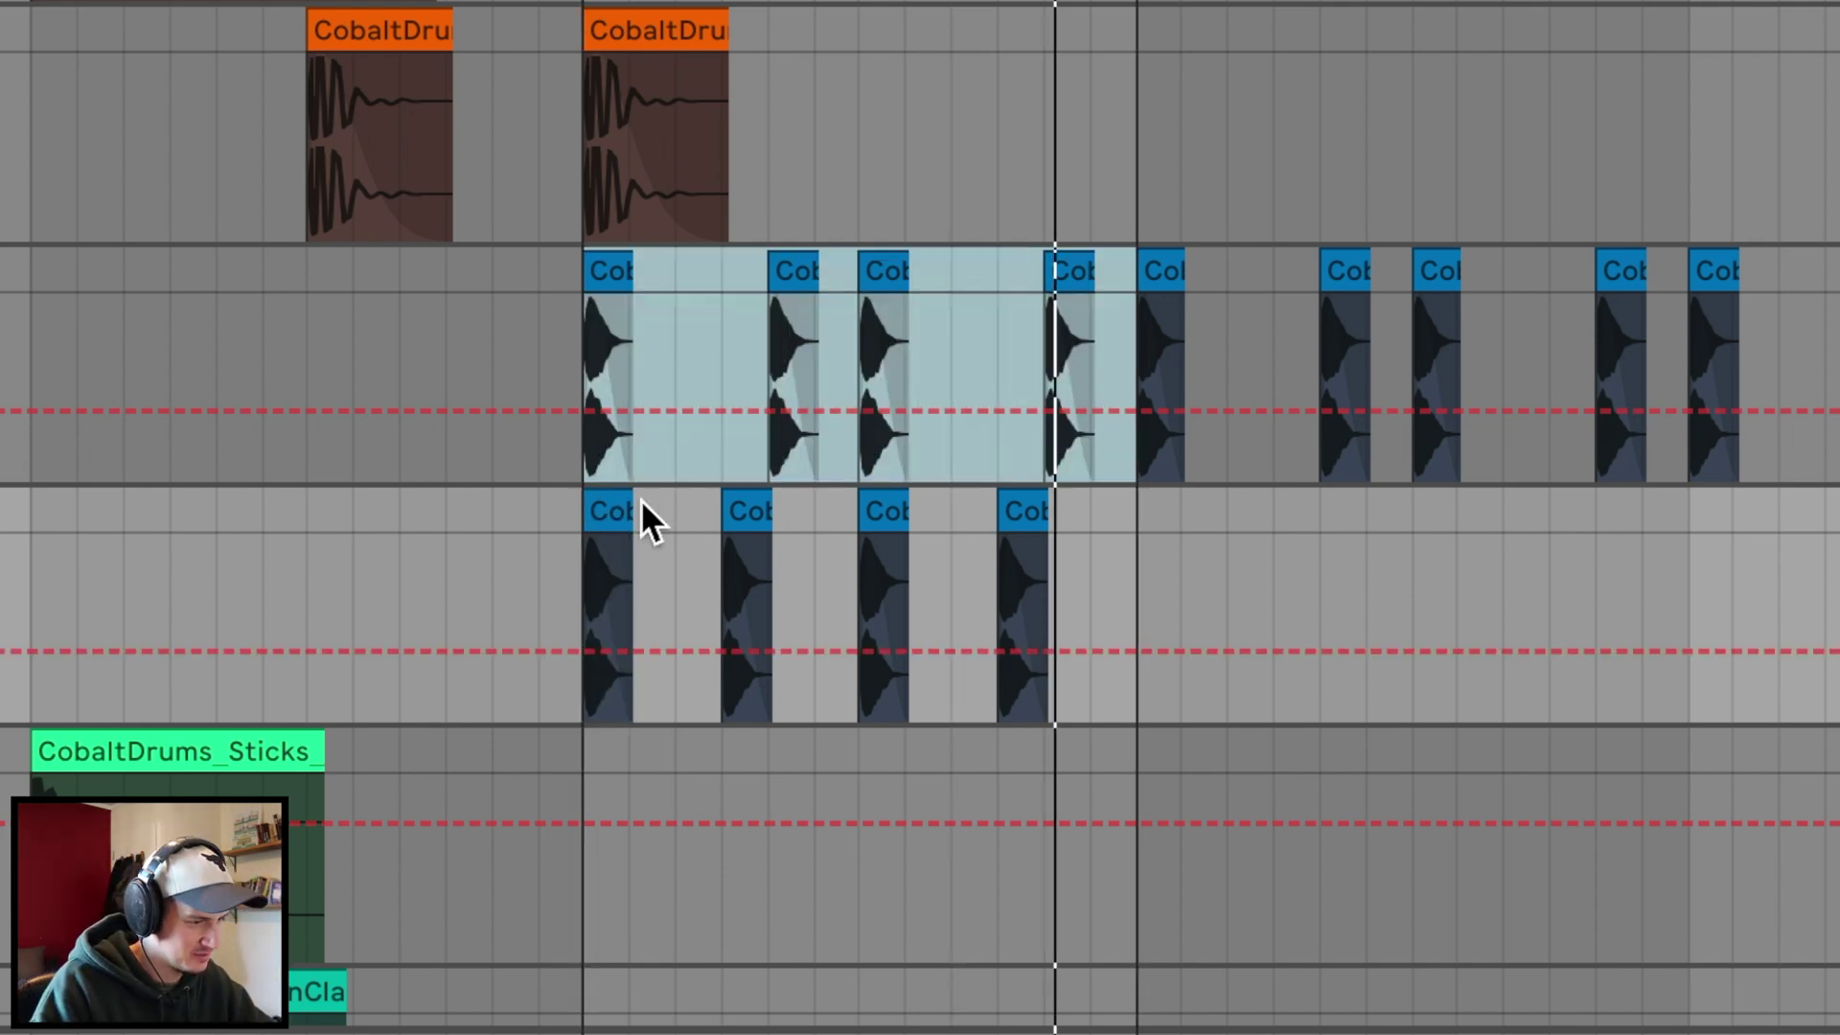
click(610, 510)
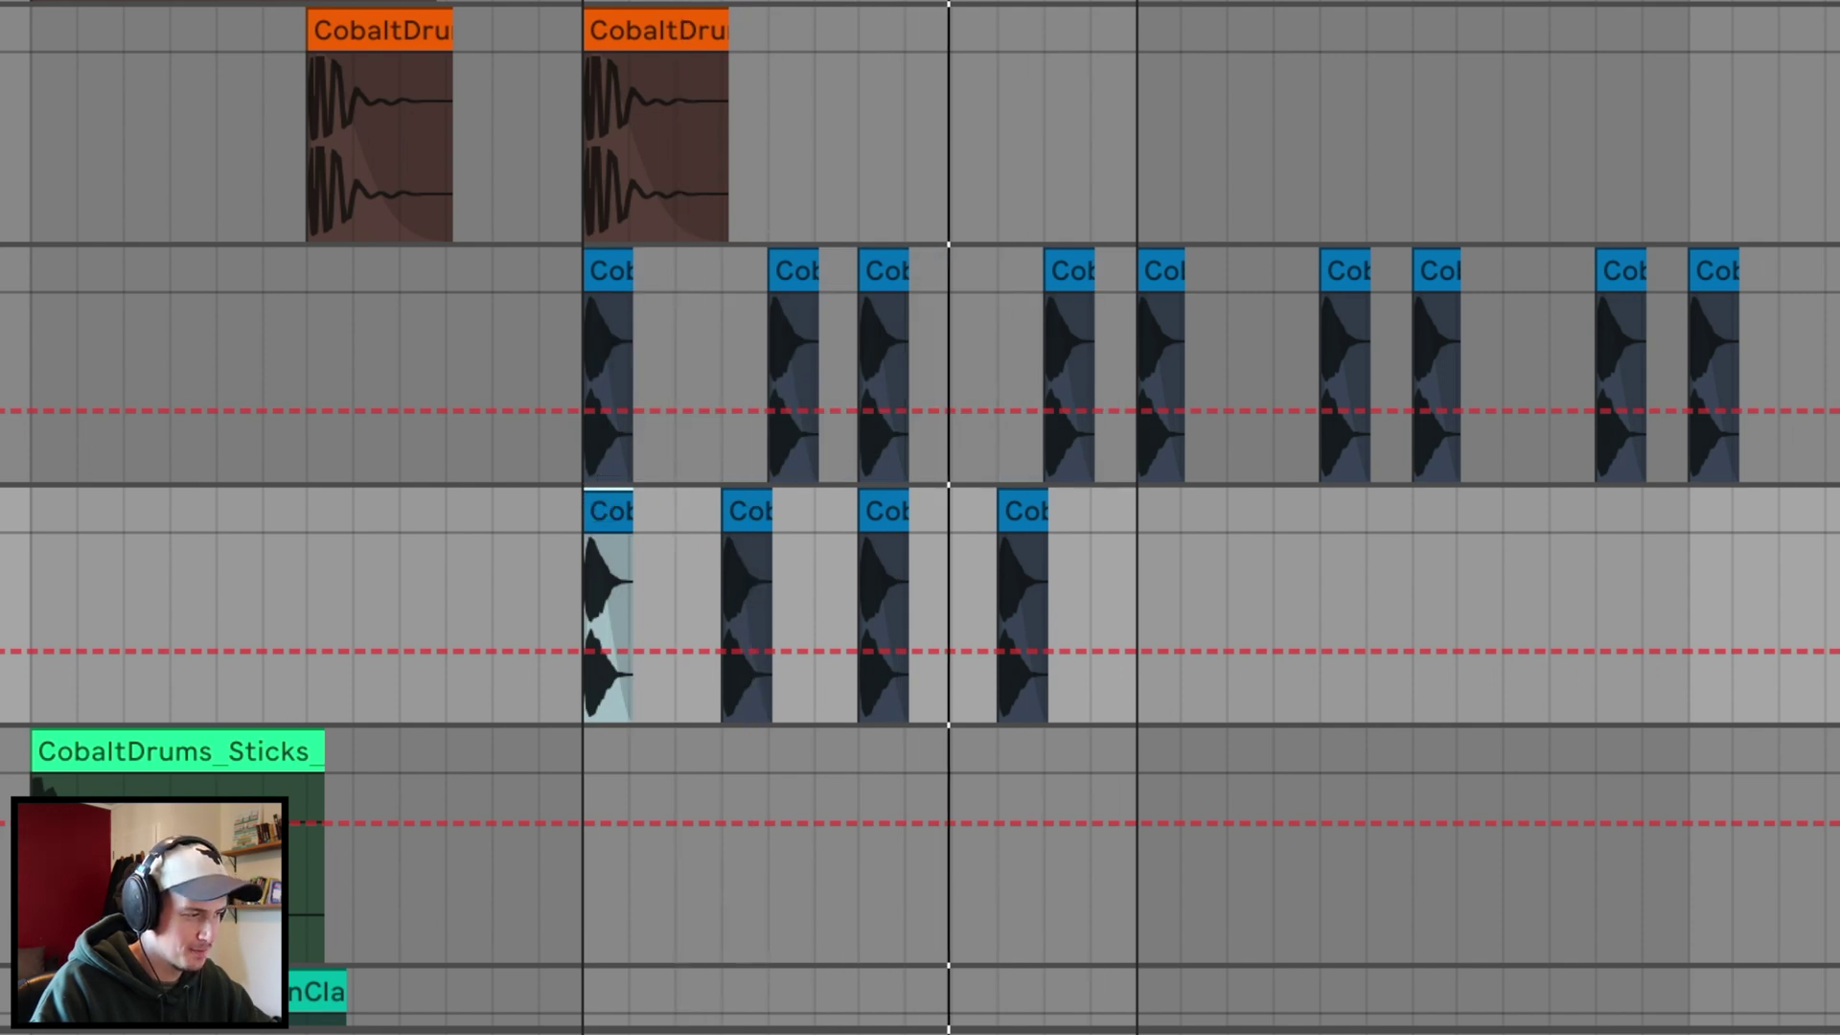
key(Up)
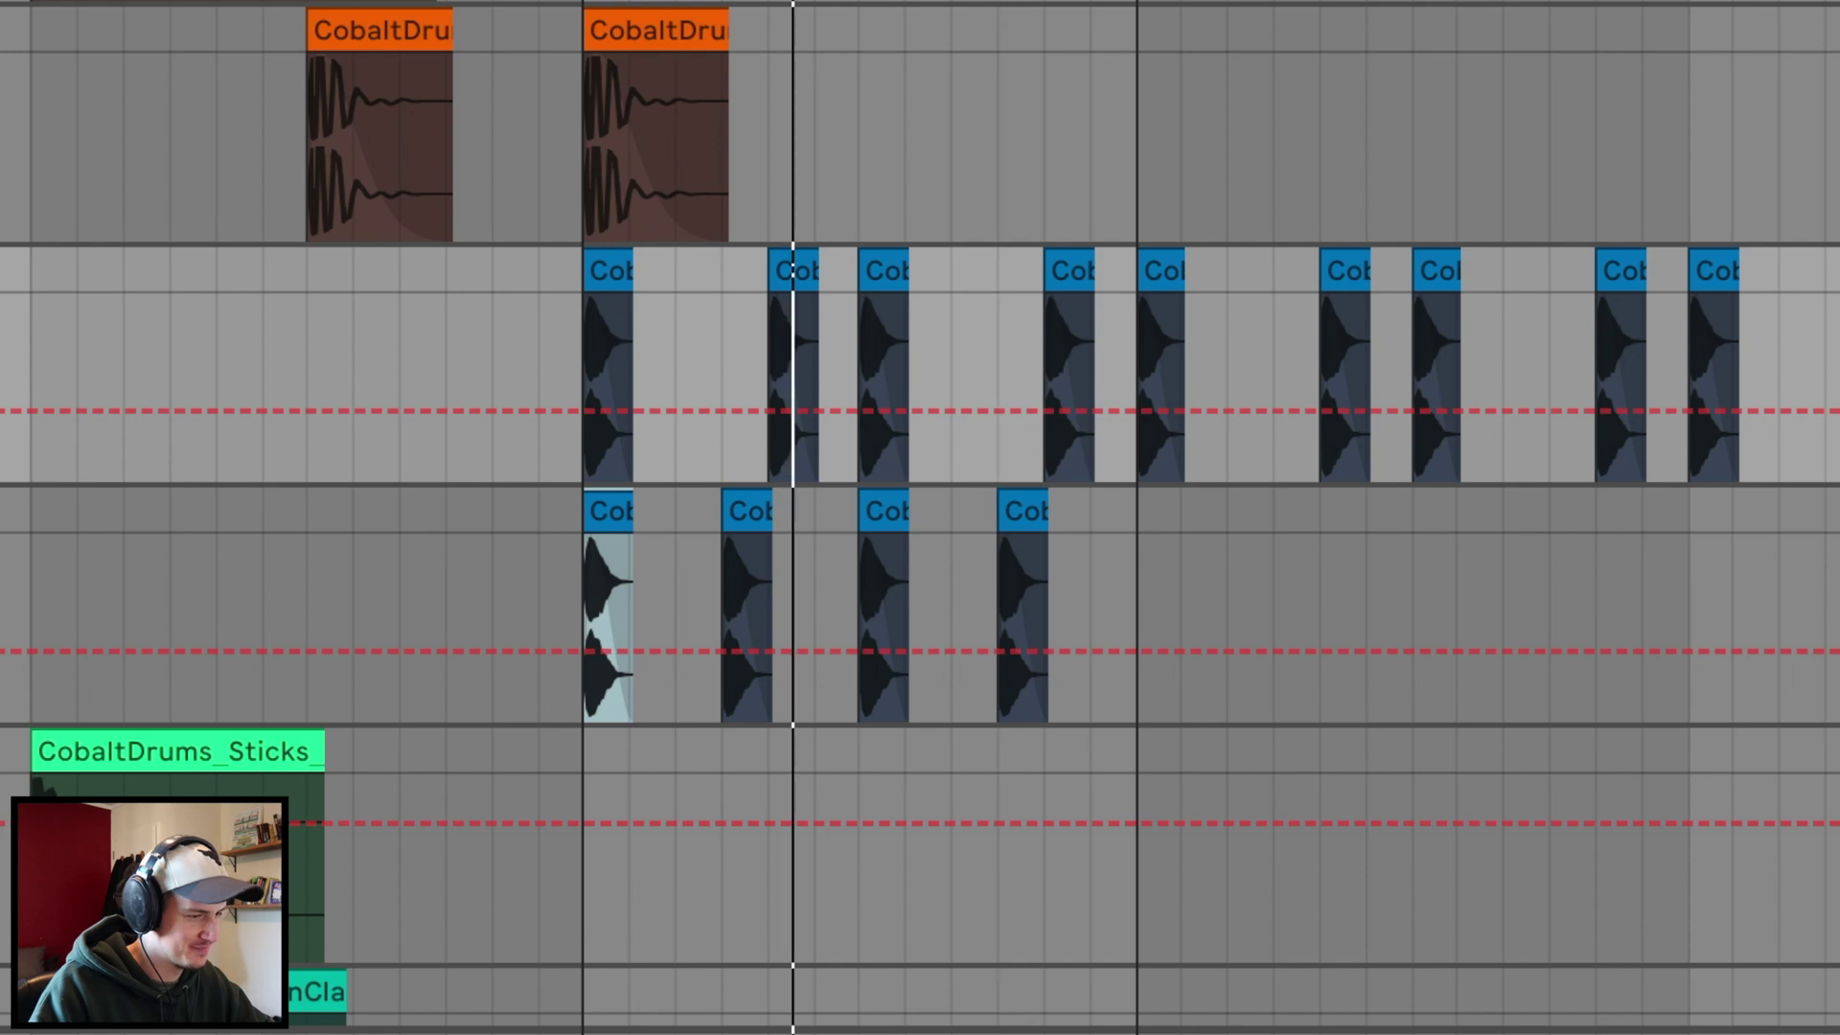
click(674, 618)
scroll(767, 618, up, 1)
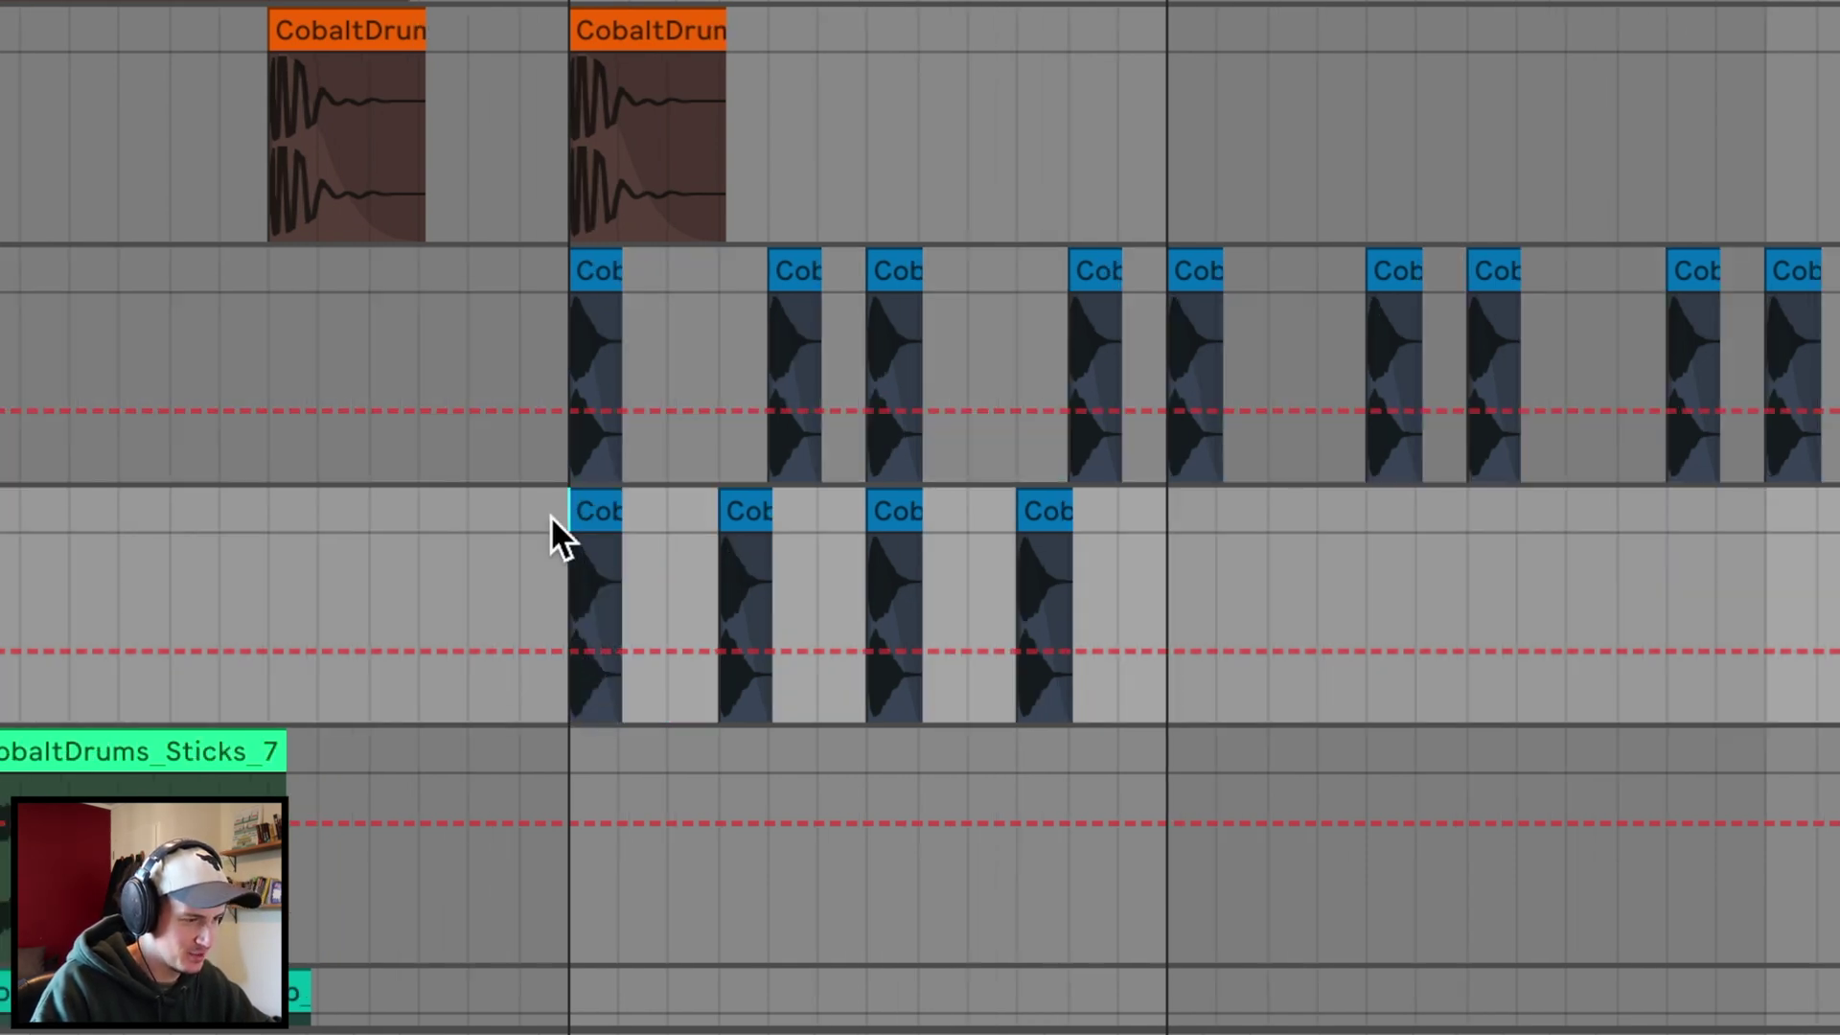
Change the grid and move the second and last lower hi-hat hits later, then audition
key(ctrl+3)
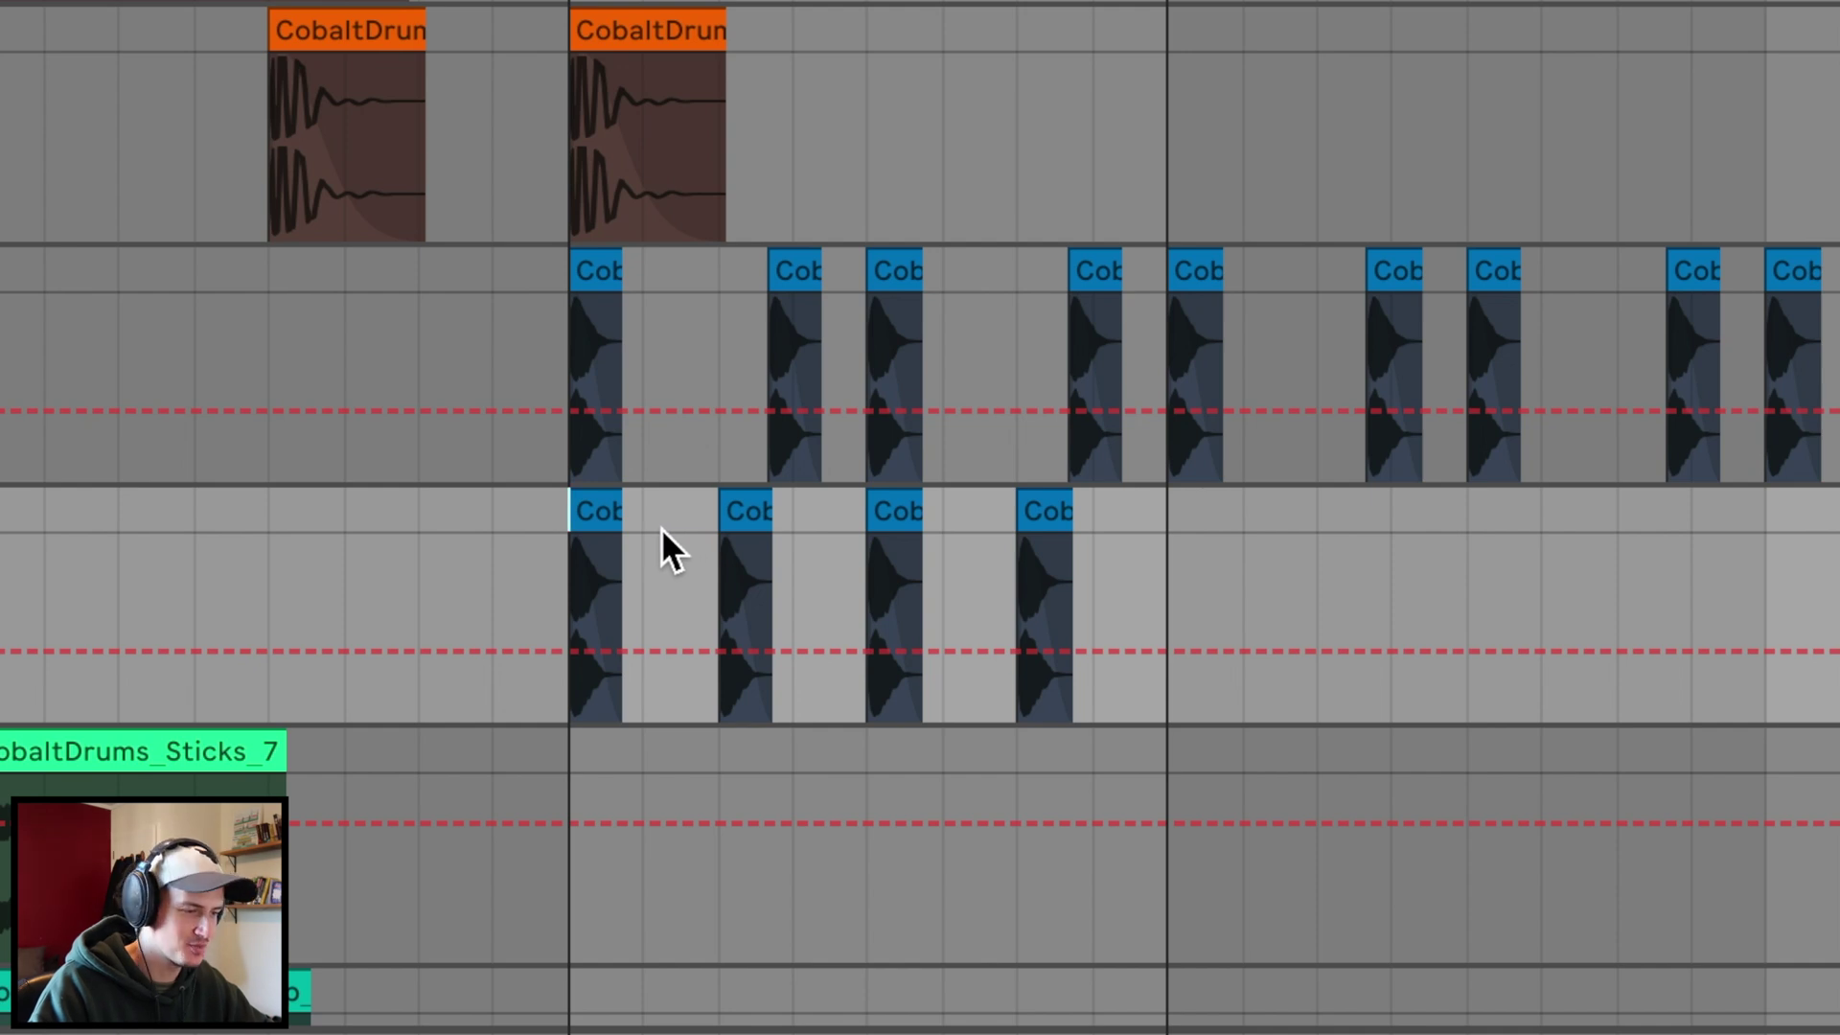
scroll(719, 547, up, 1)
click(705, 520)
drag(716, 517, 789, 518)
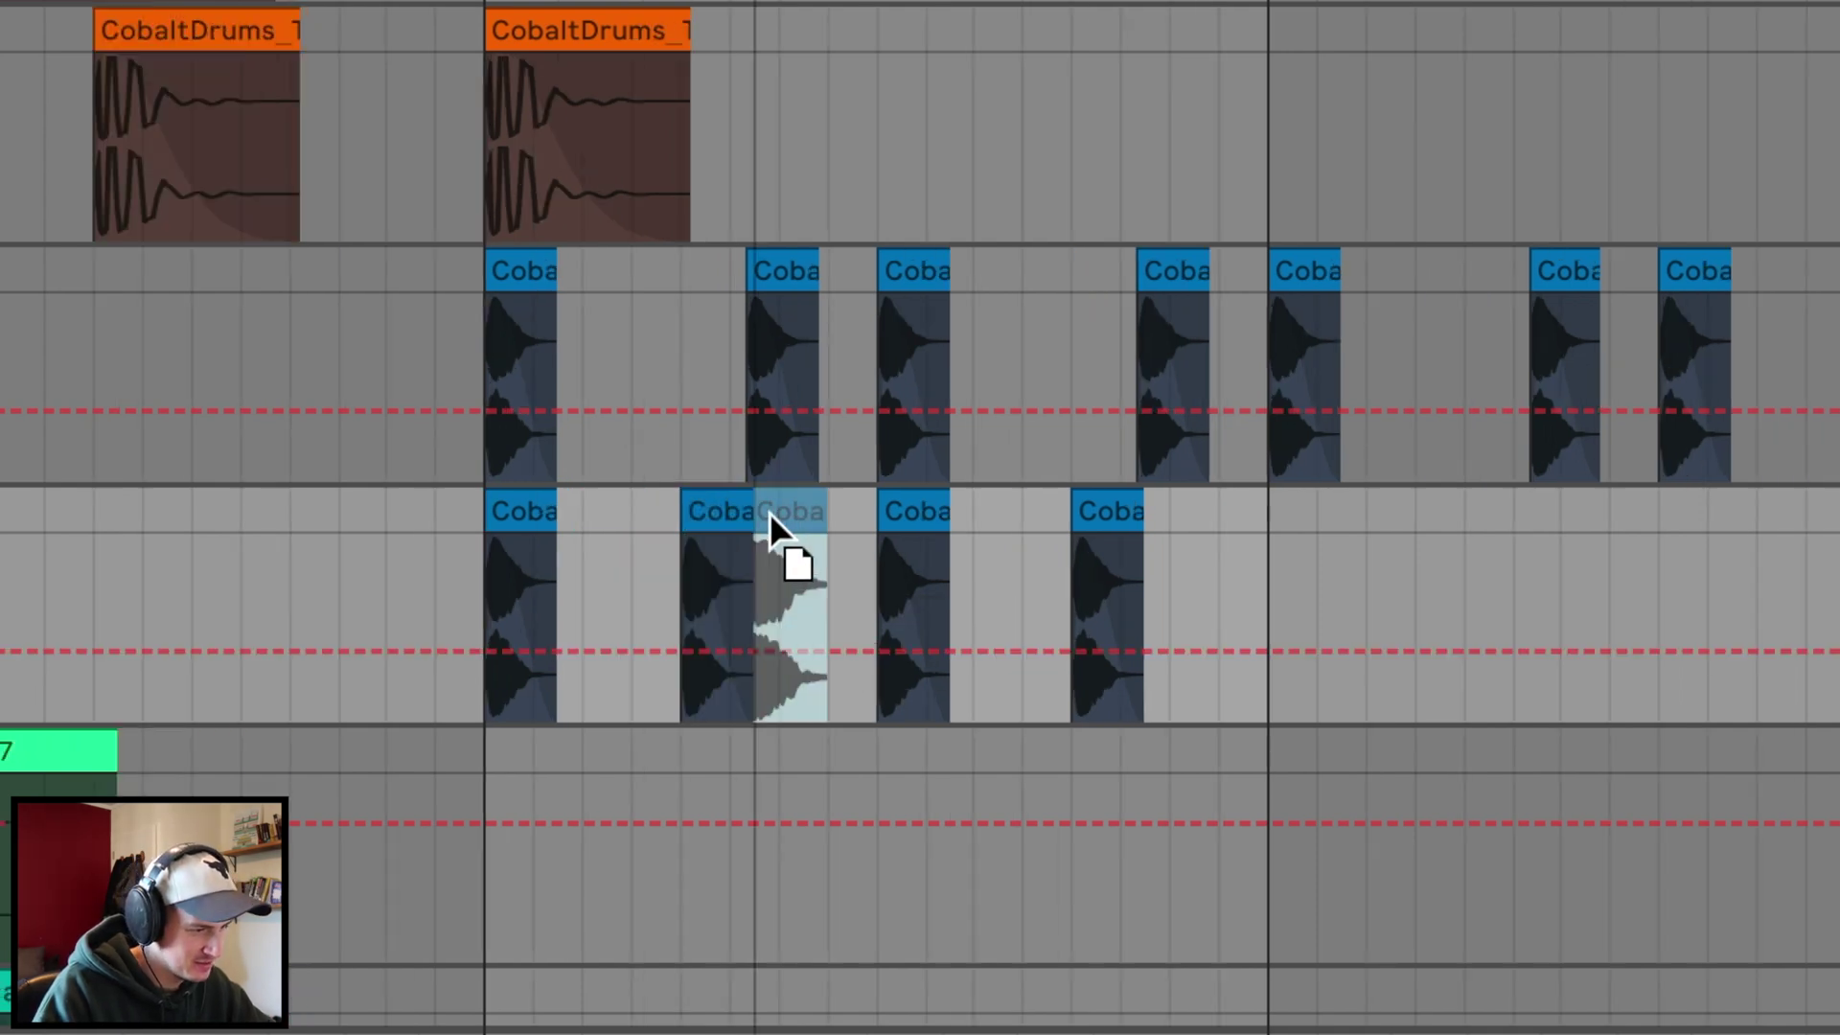
click(1109, 506)
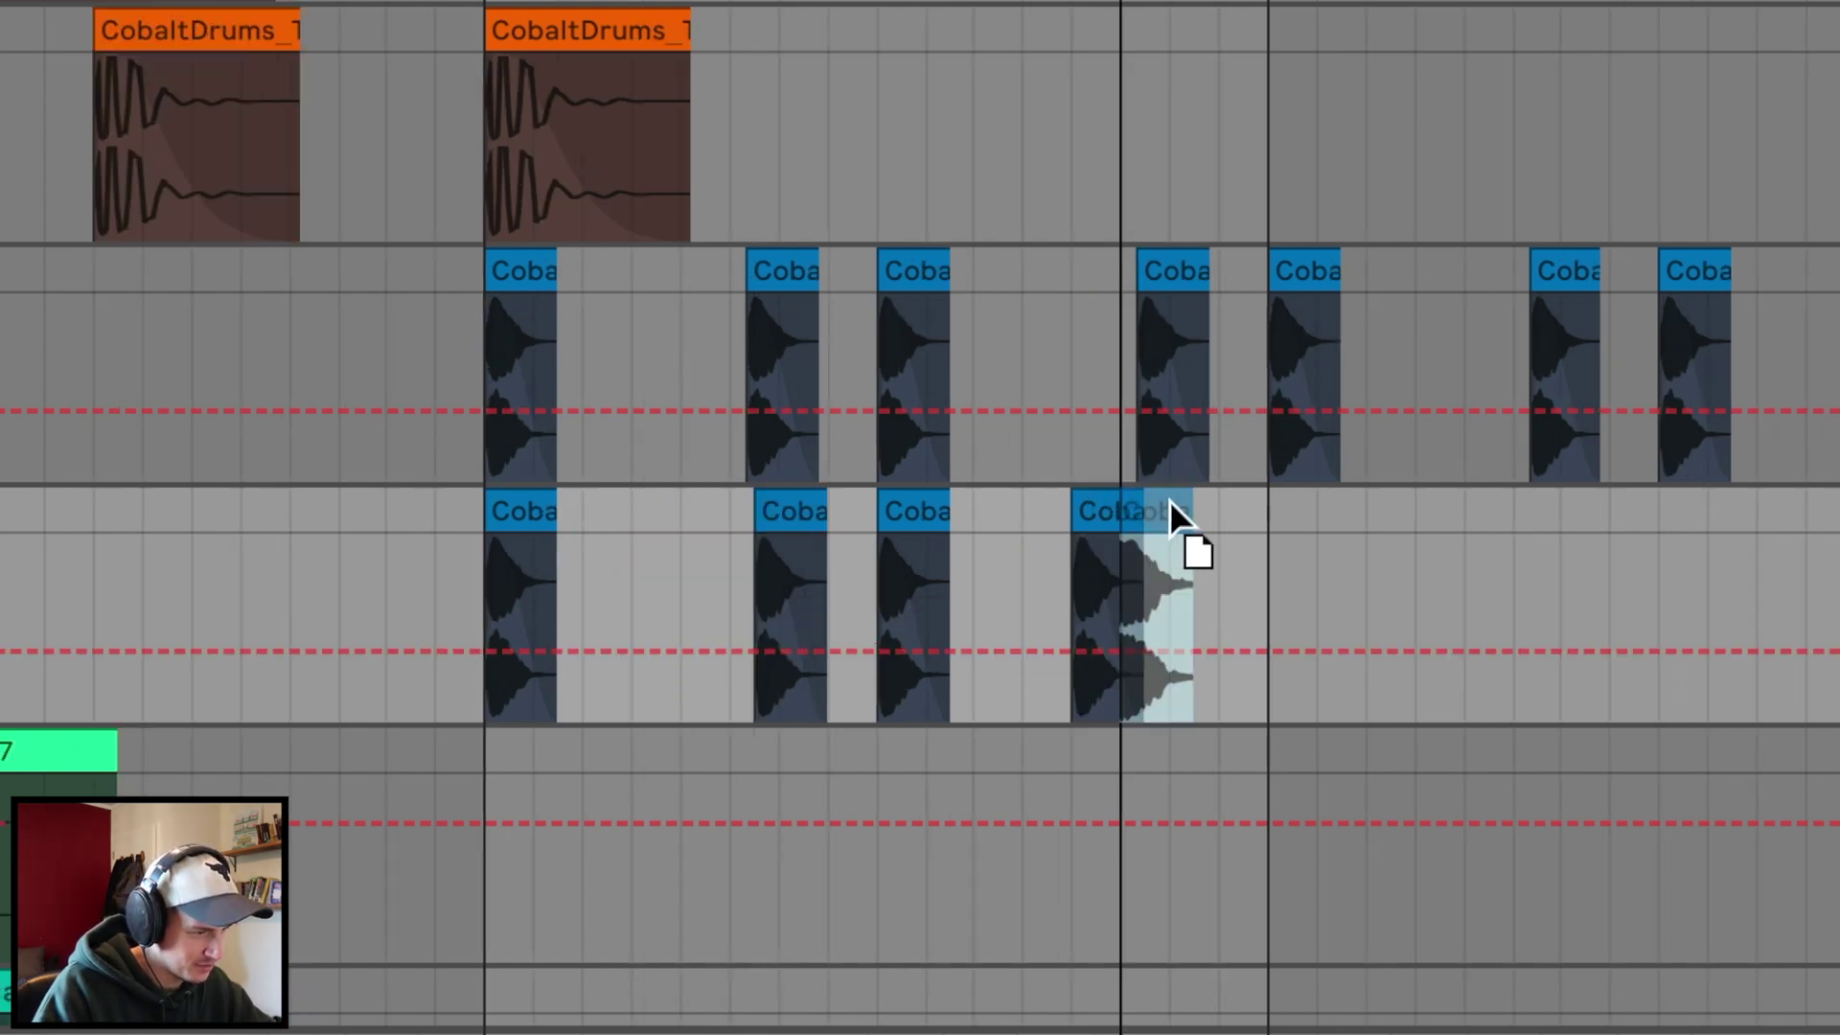
drag(1109, 507, 1180, 503)
click(458, 503)
key(space)
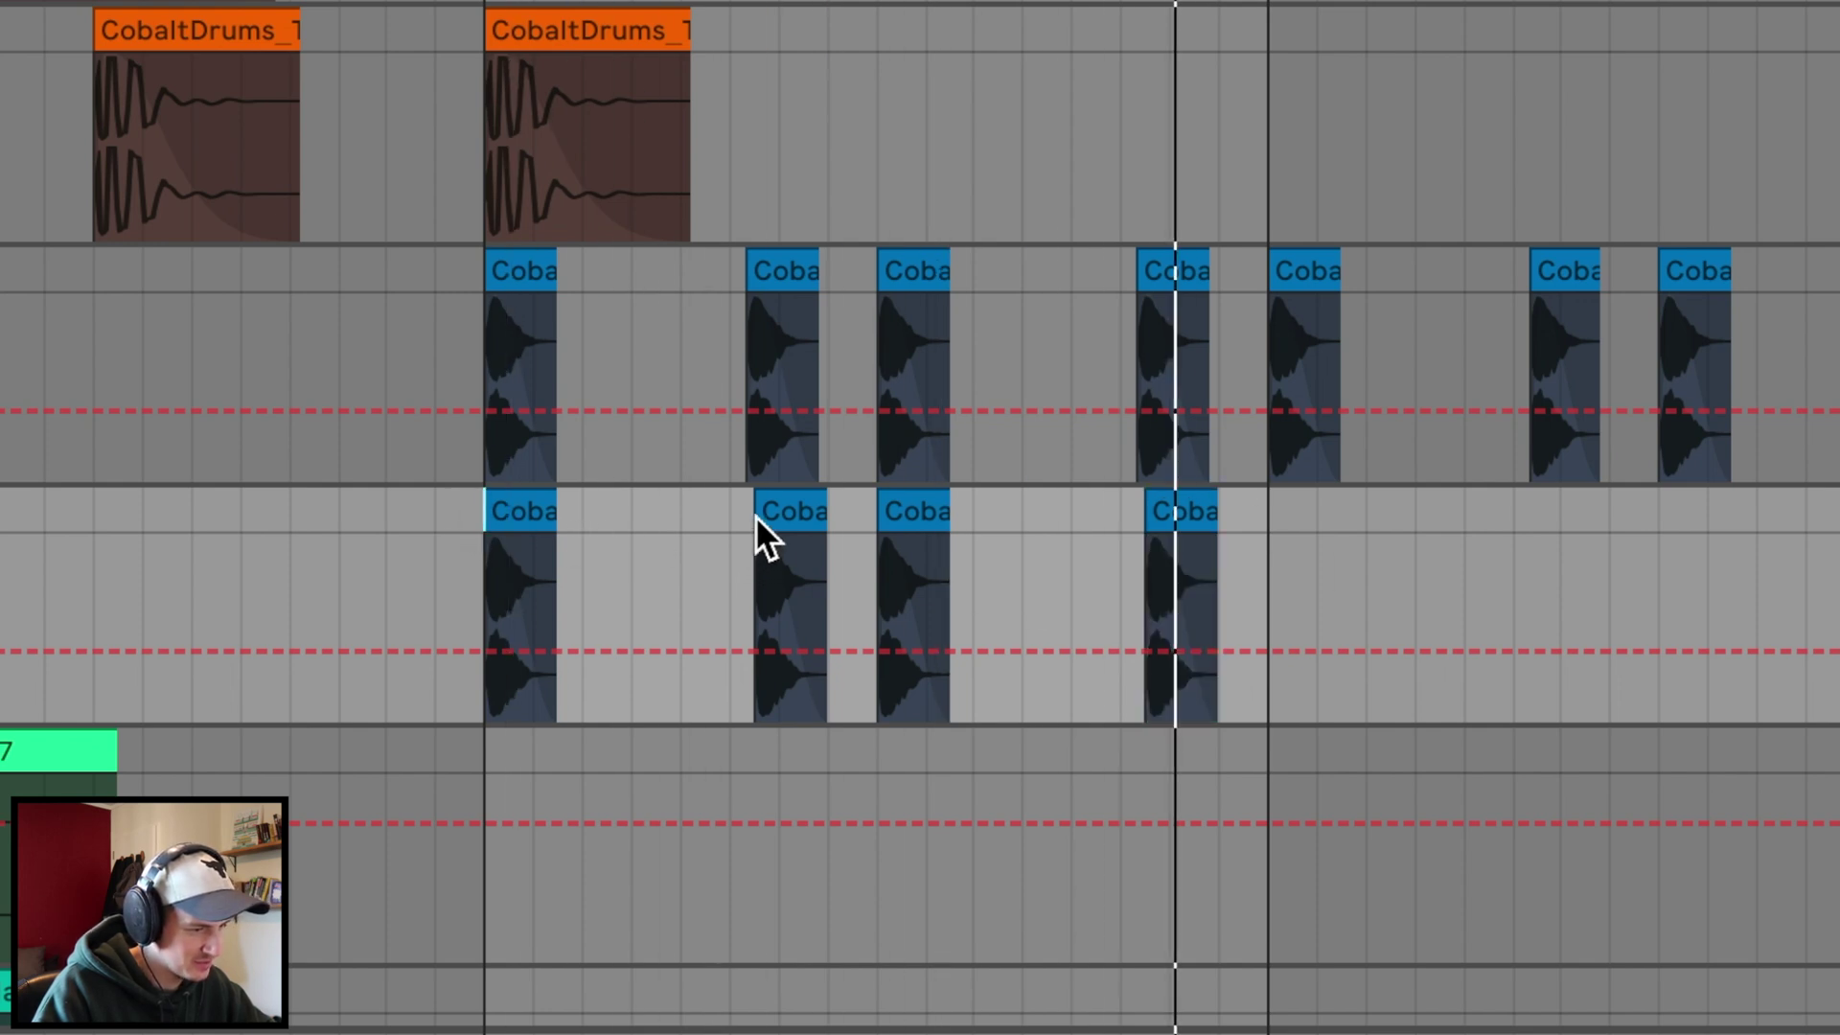
Readjust the second and last lower hi-hat hits, nudging them earlier then later
drag(756, 510, 732, 510)
click(1164, 508)
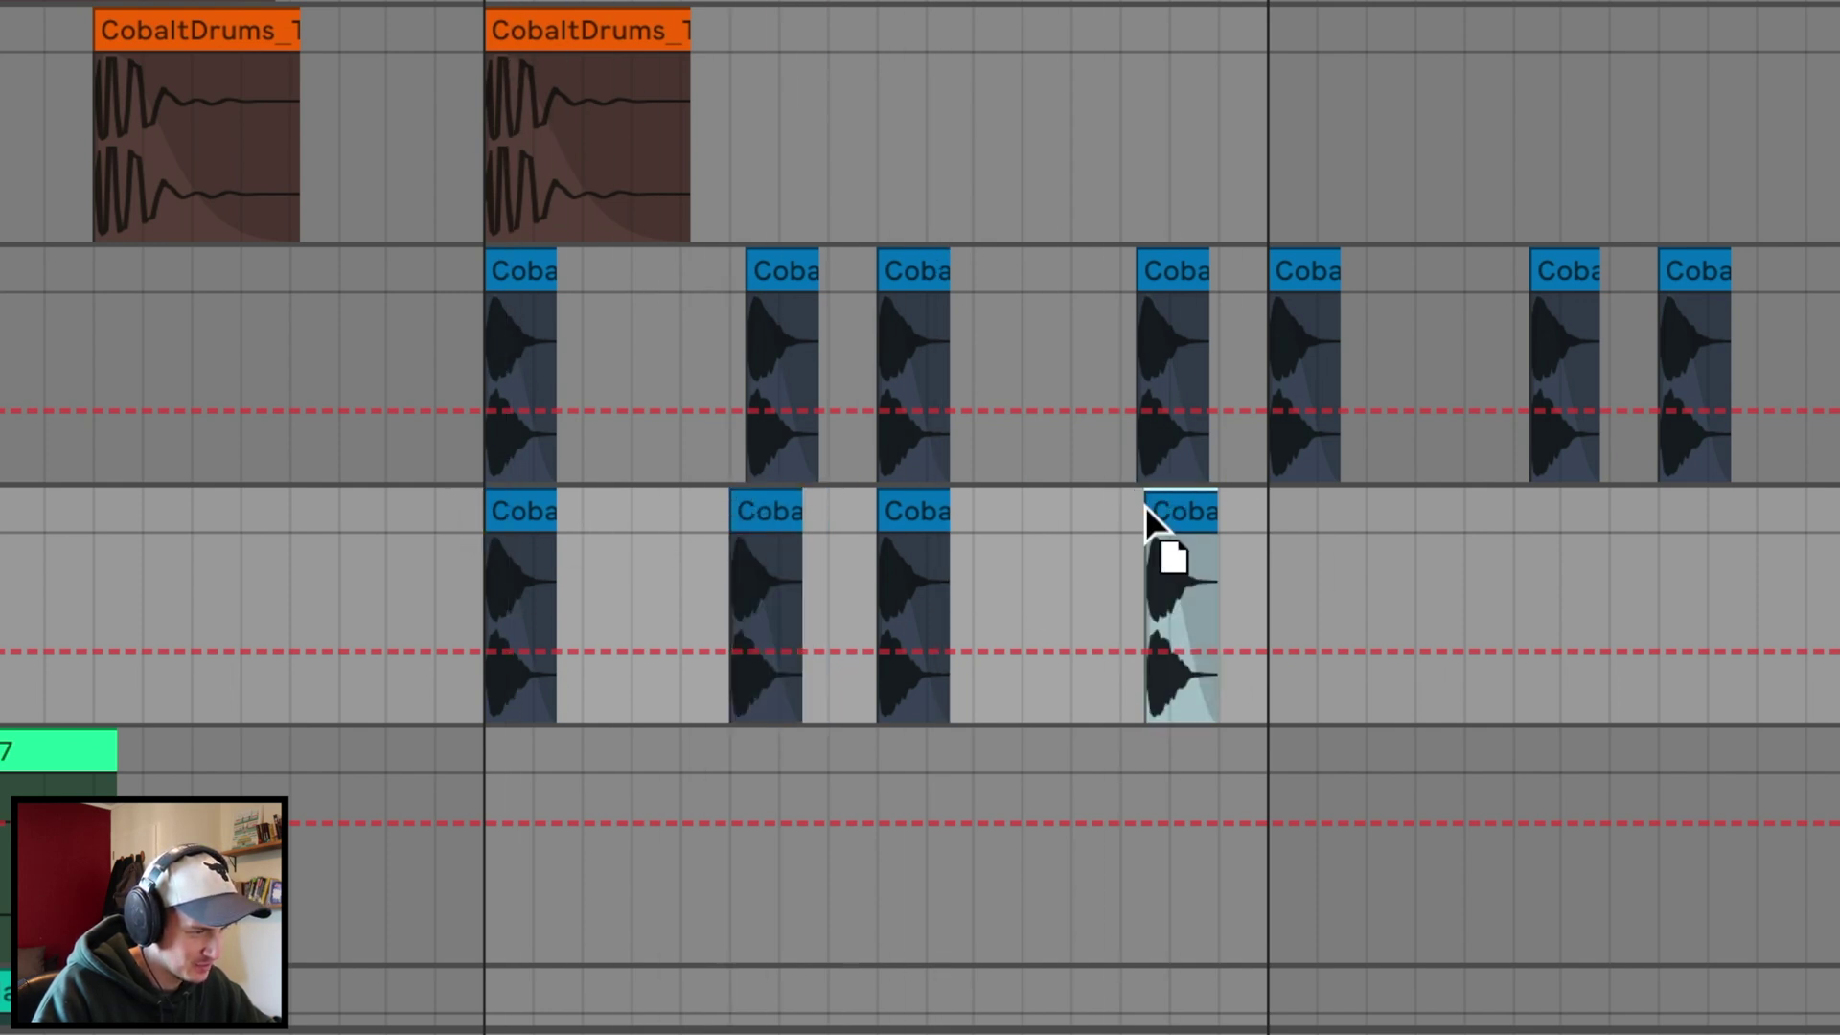
drag(1144, 505, 1130, 505)
click(508, 504)
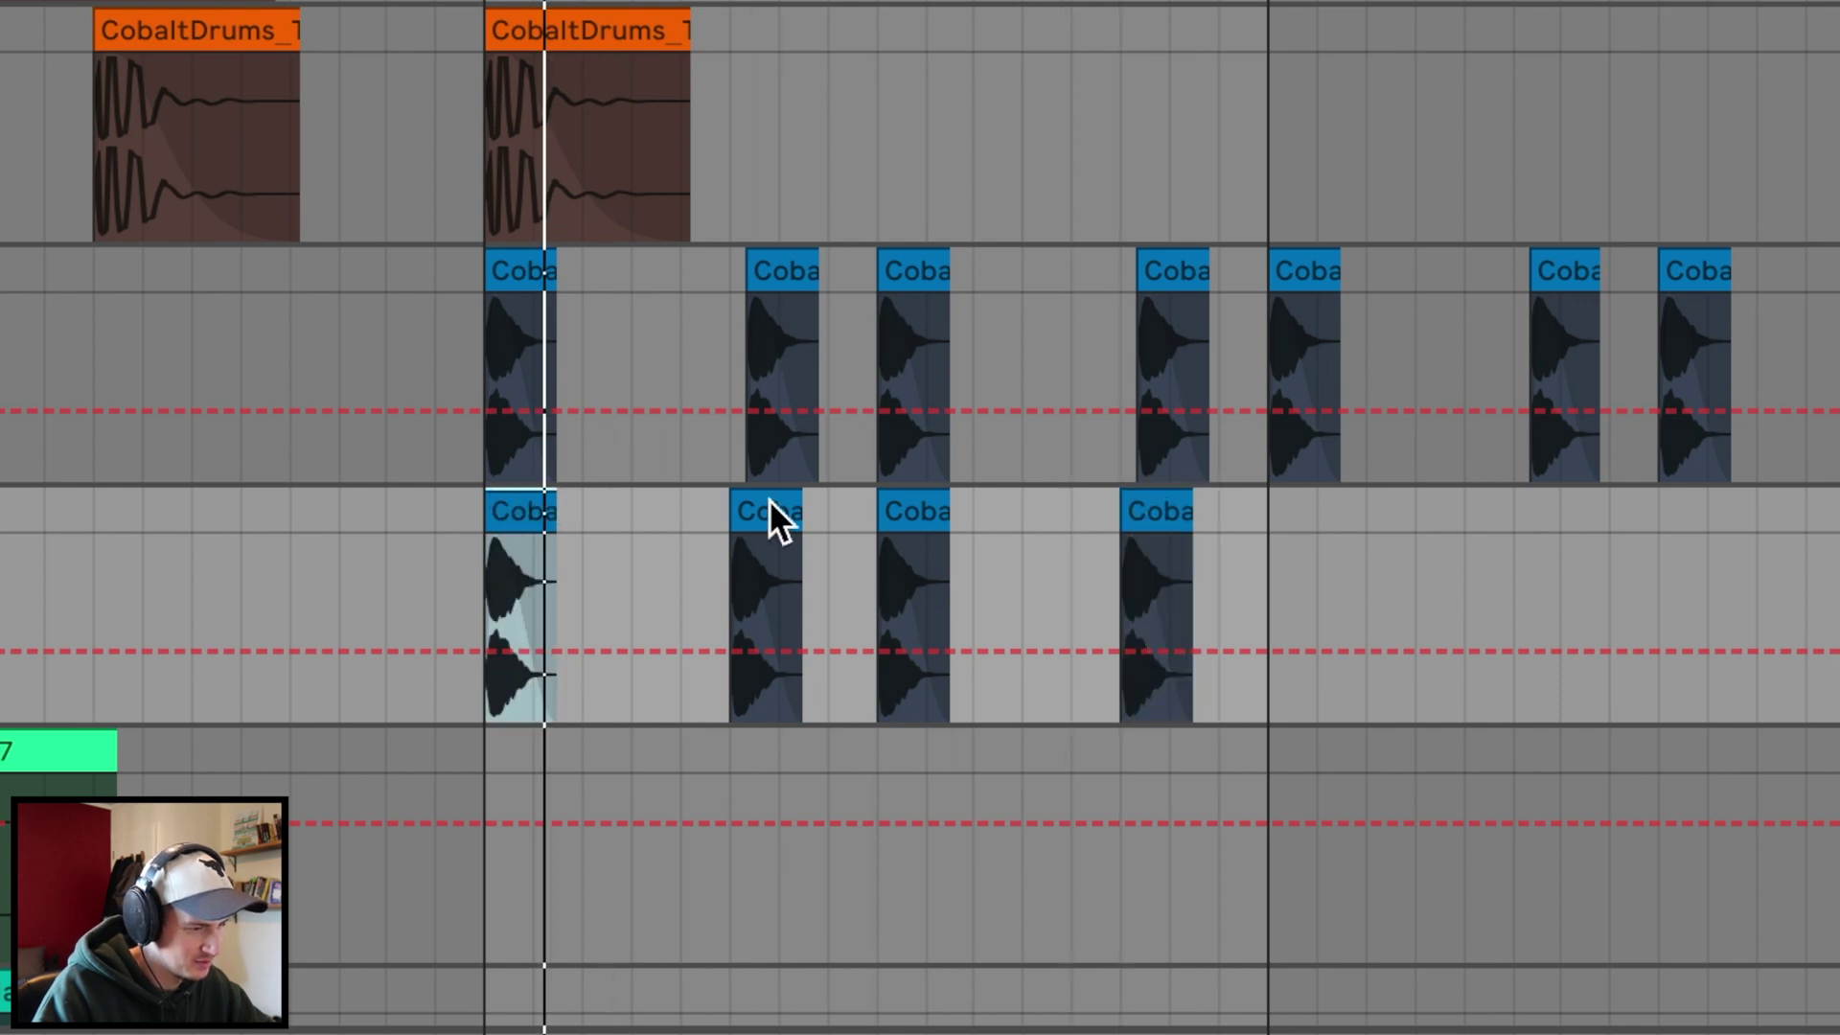
drag(767, 514, 815, 513)
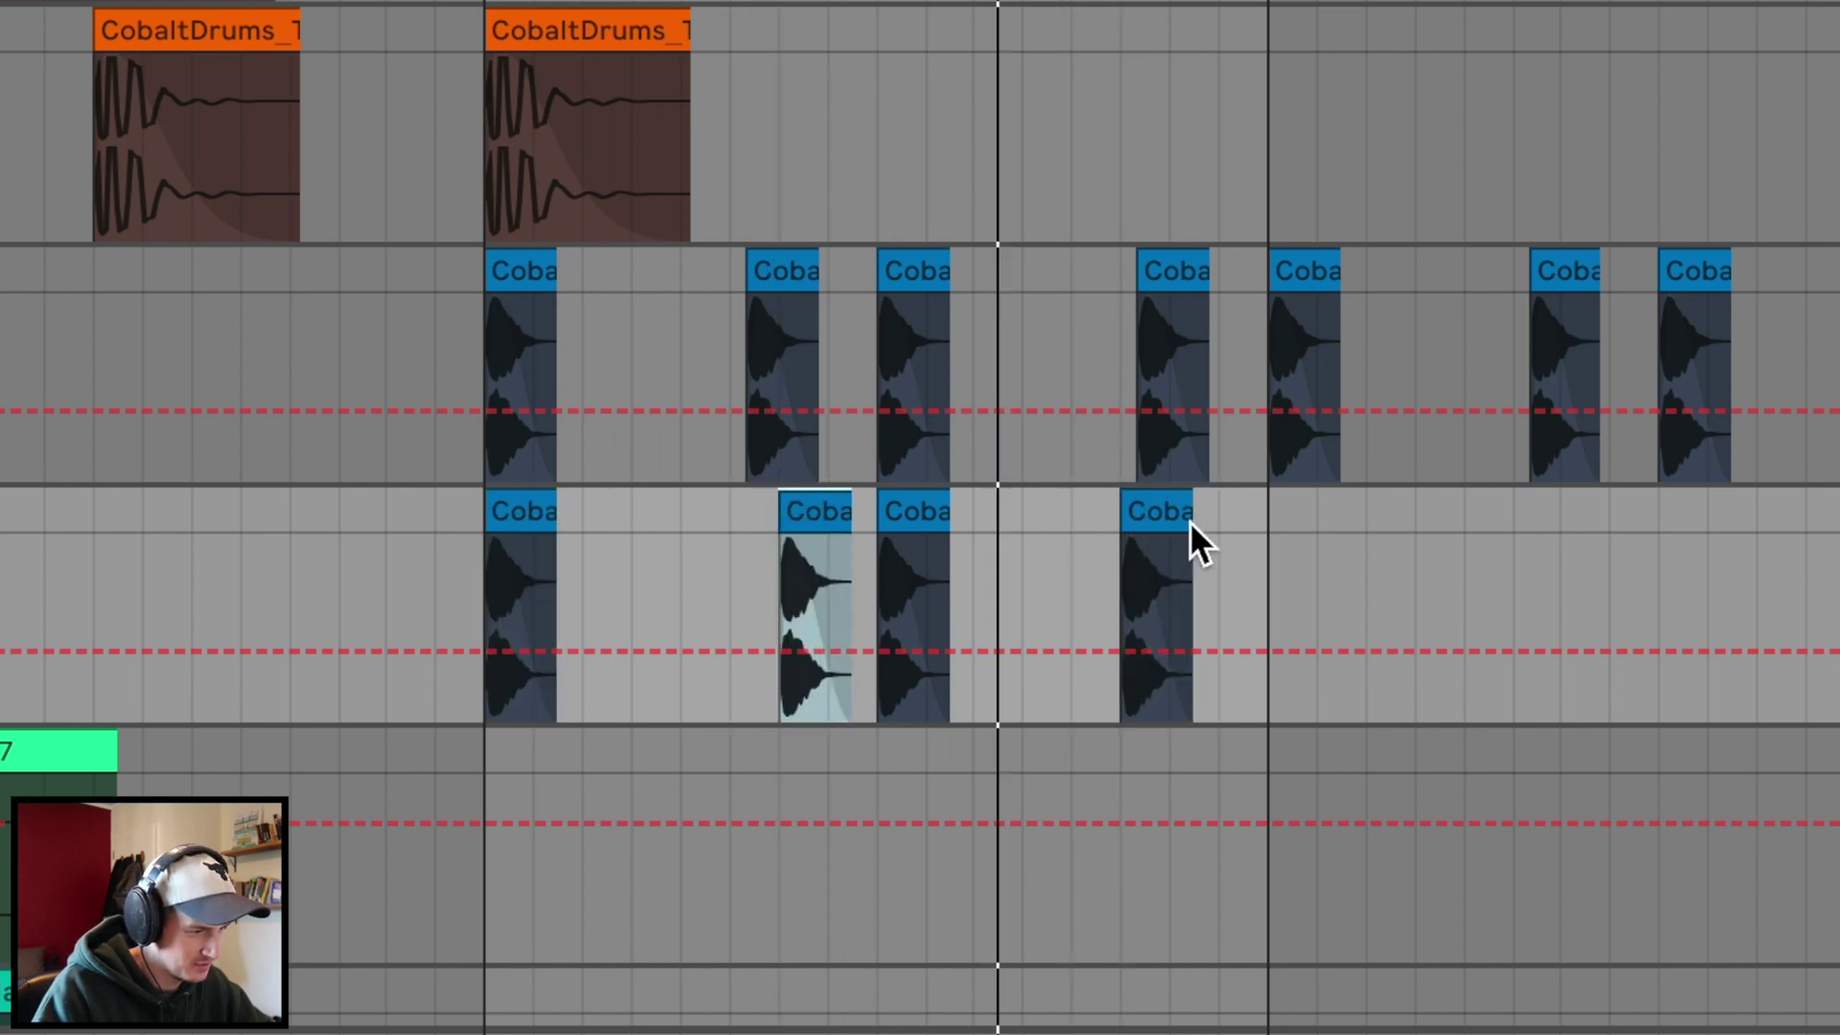
click(1162, 519)
drag(1169, 518, 1212, 518)
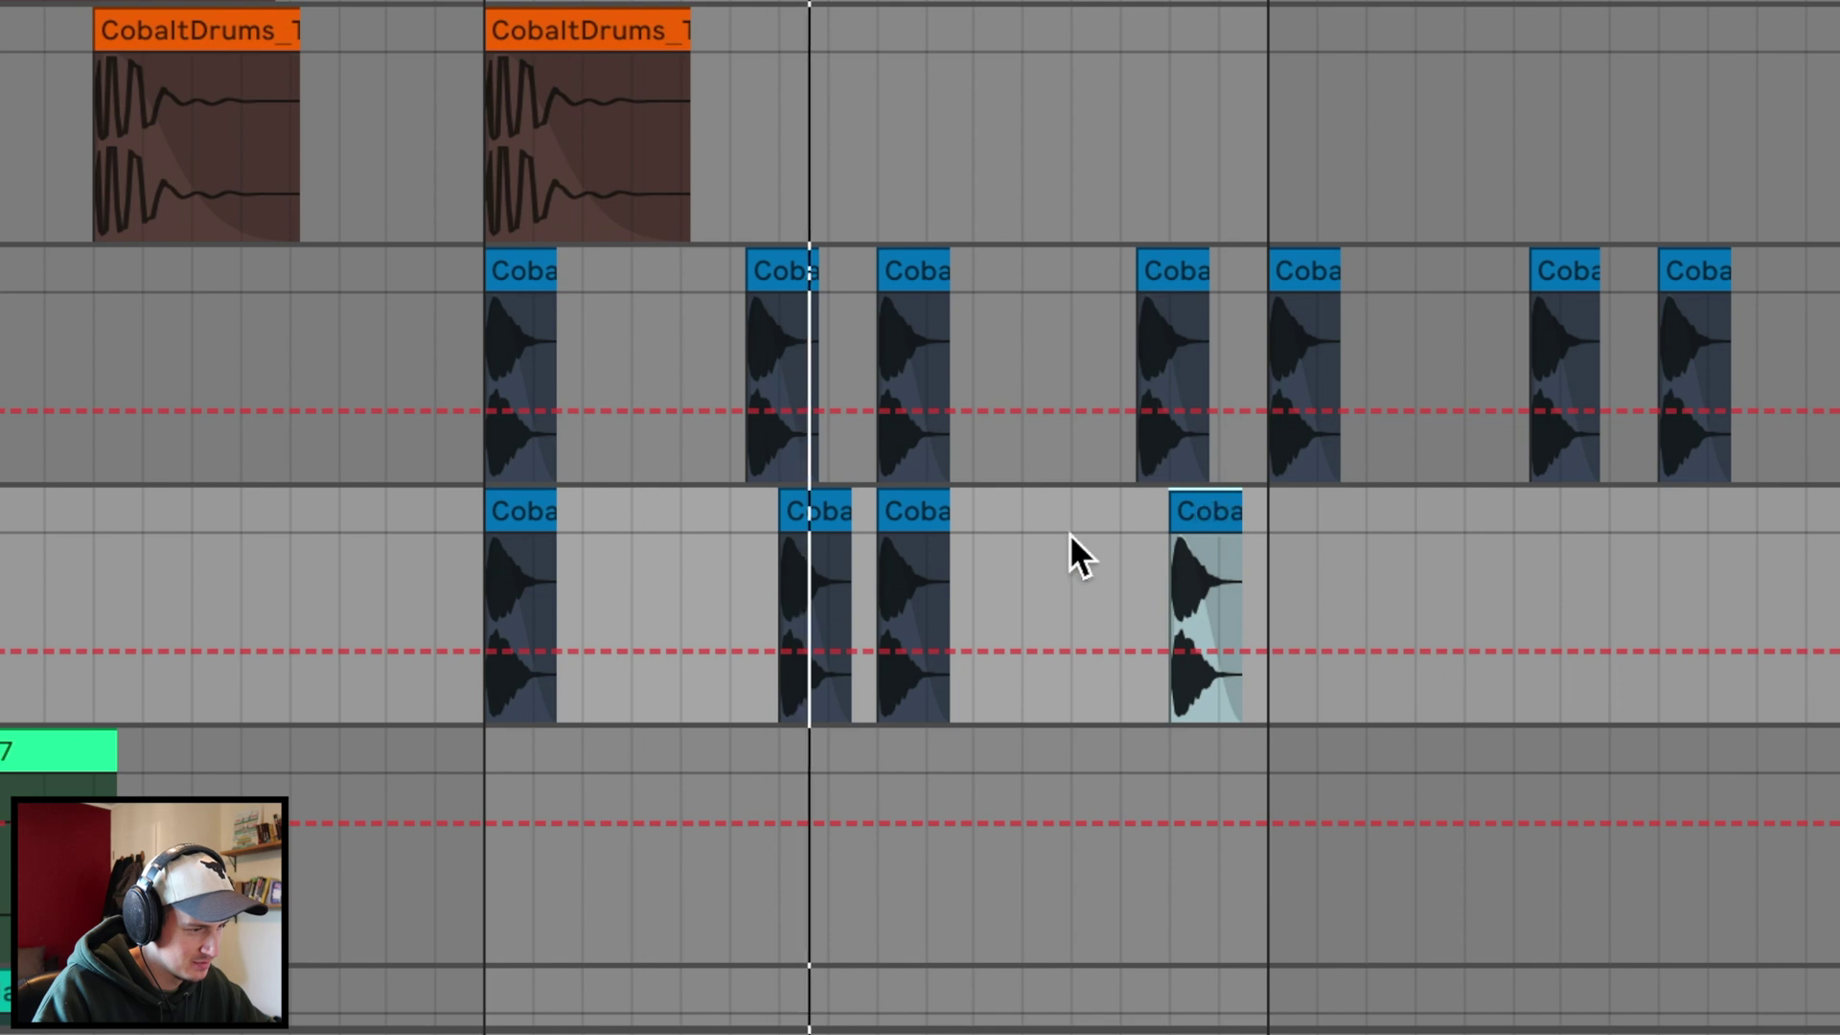
Nudge both hits slightly earlier and zoom out to view the whole hi-hat pattern
drag(801, 502, 783, 502)
drag(1217, 504, 1188, 503)
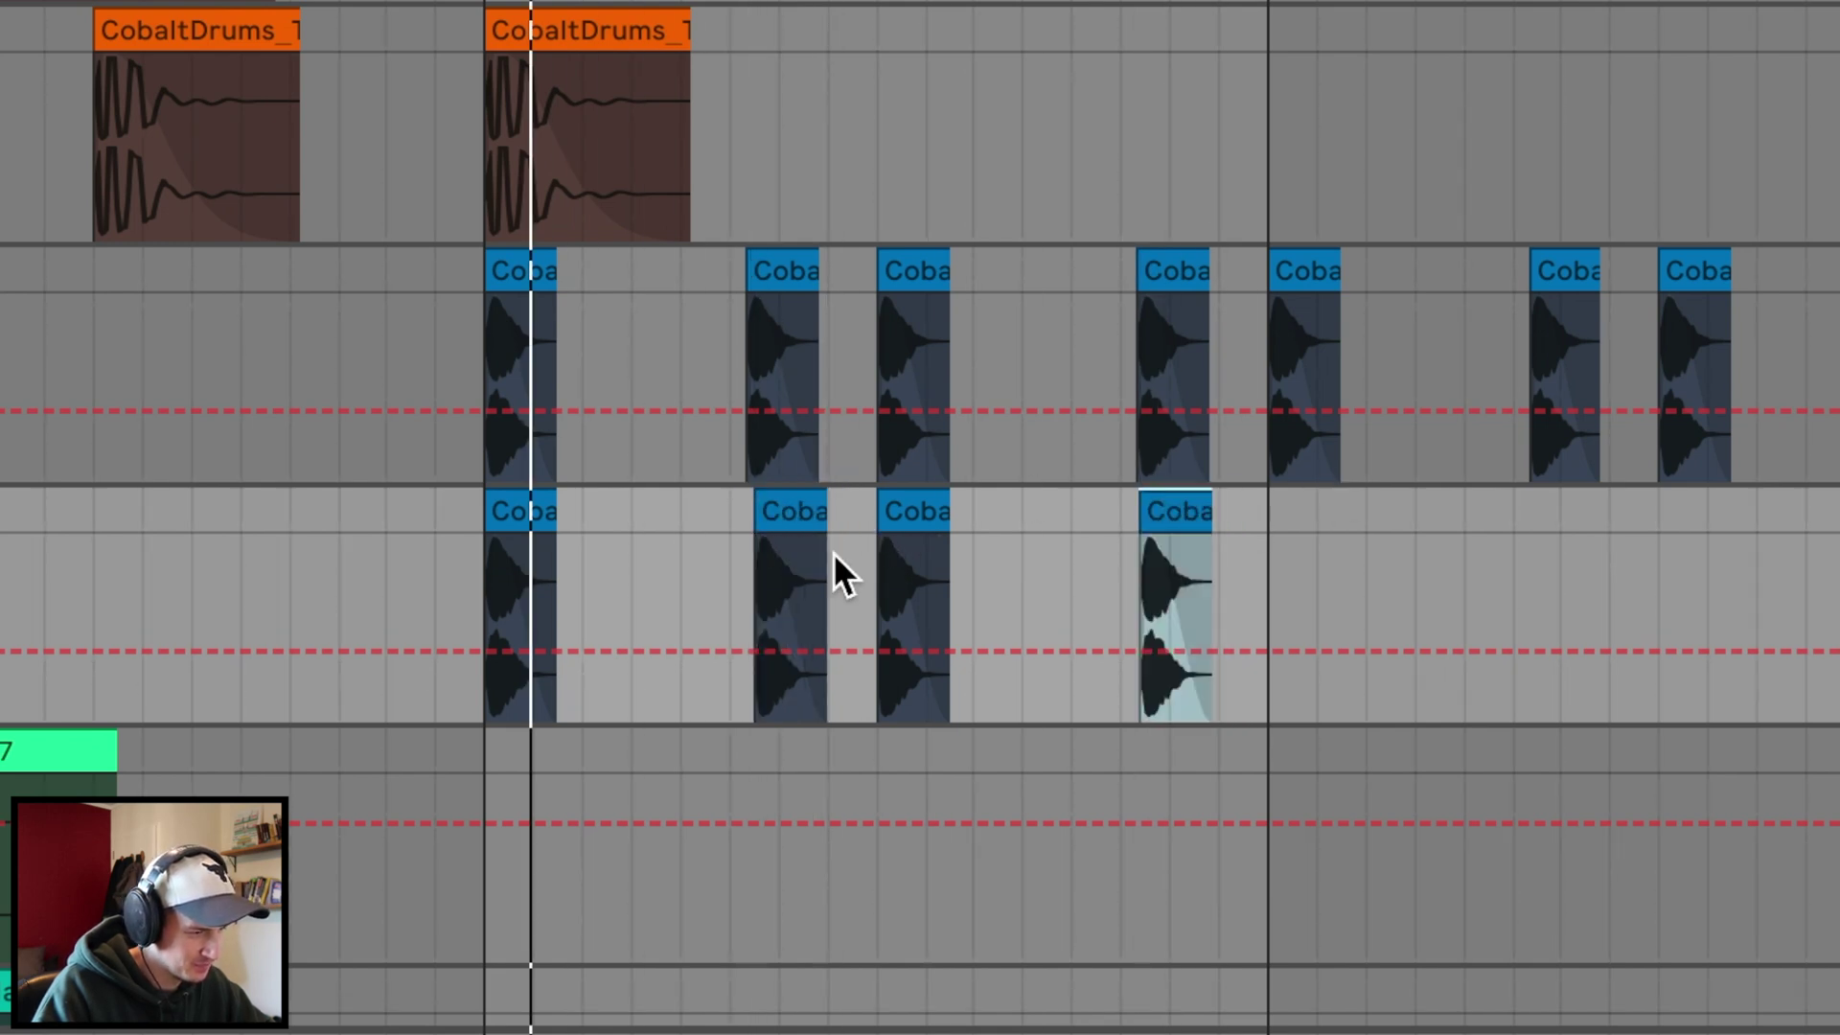
click(485, 521)
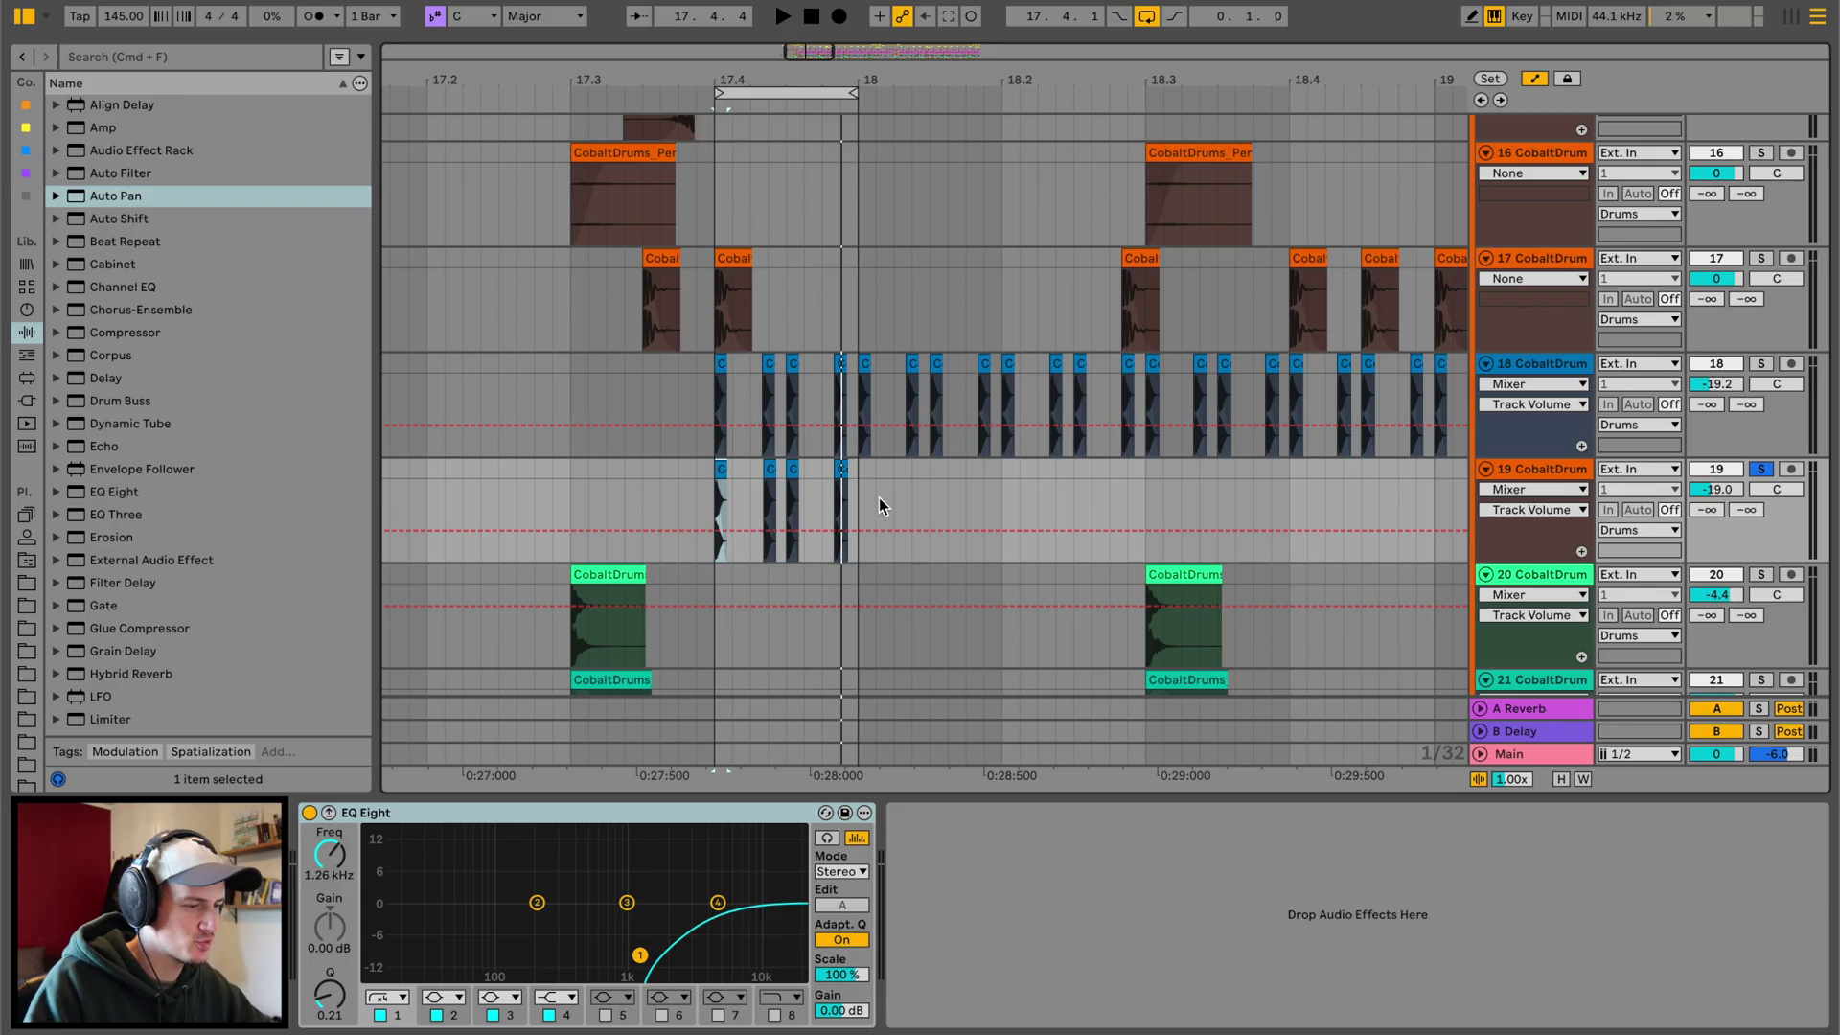
click(553, 381)
key(minus)
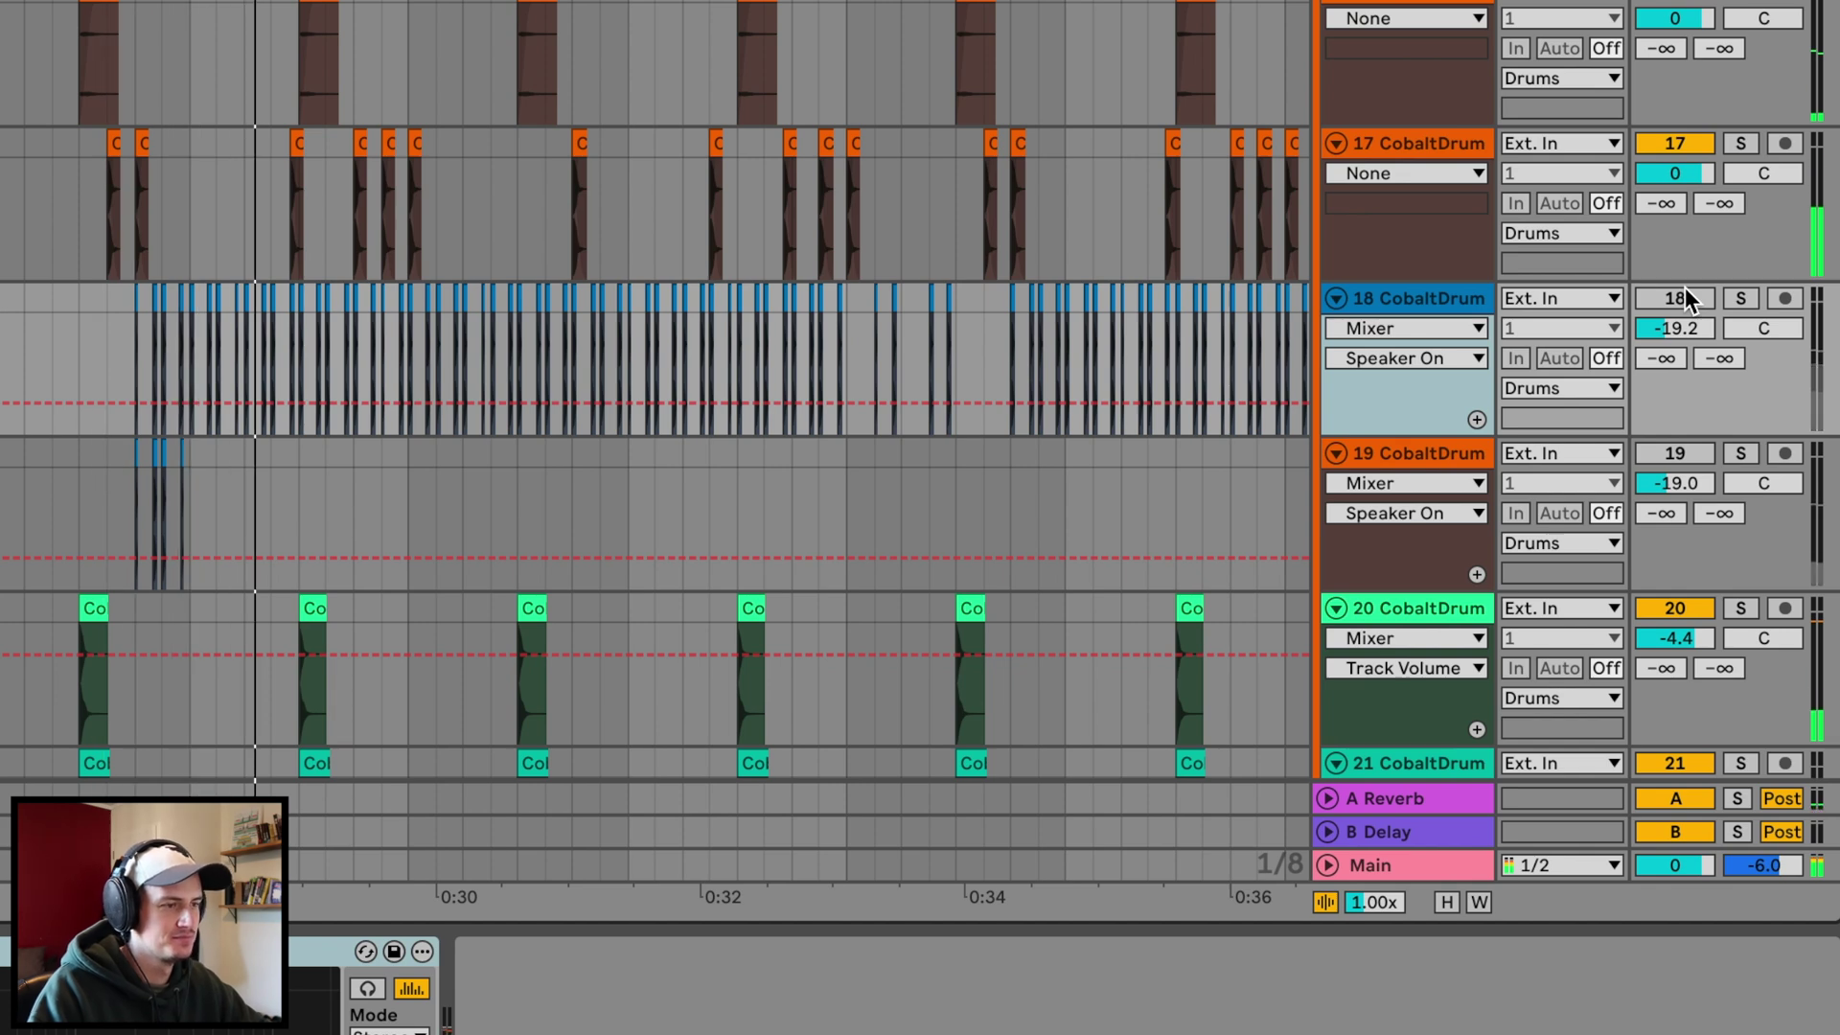
Raise CobaltDrum track 18's volume from -19.2 dB to about -15.8 dB
click(1675, 298)
drag(1674, 329, 1674, 302)
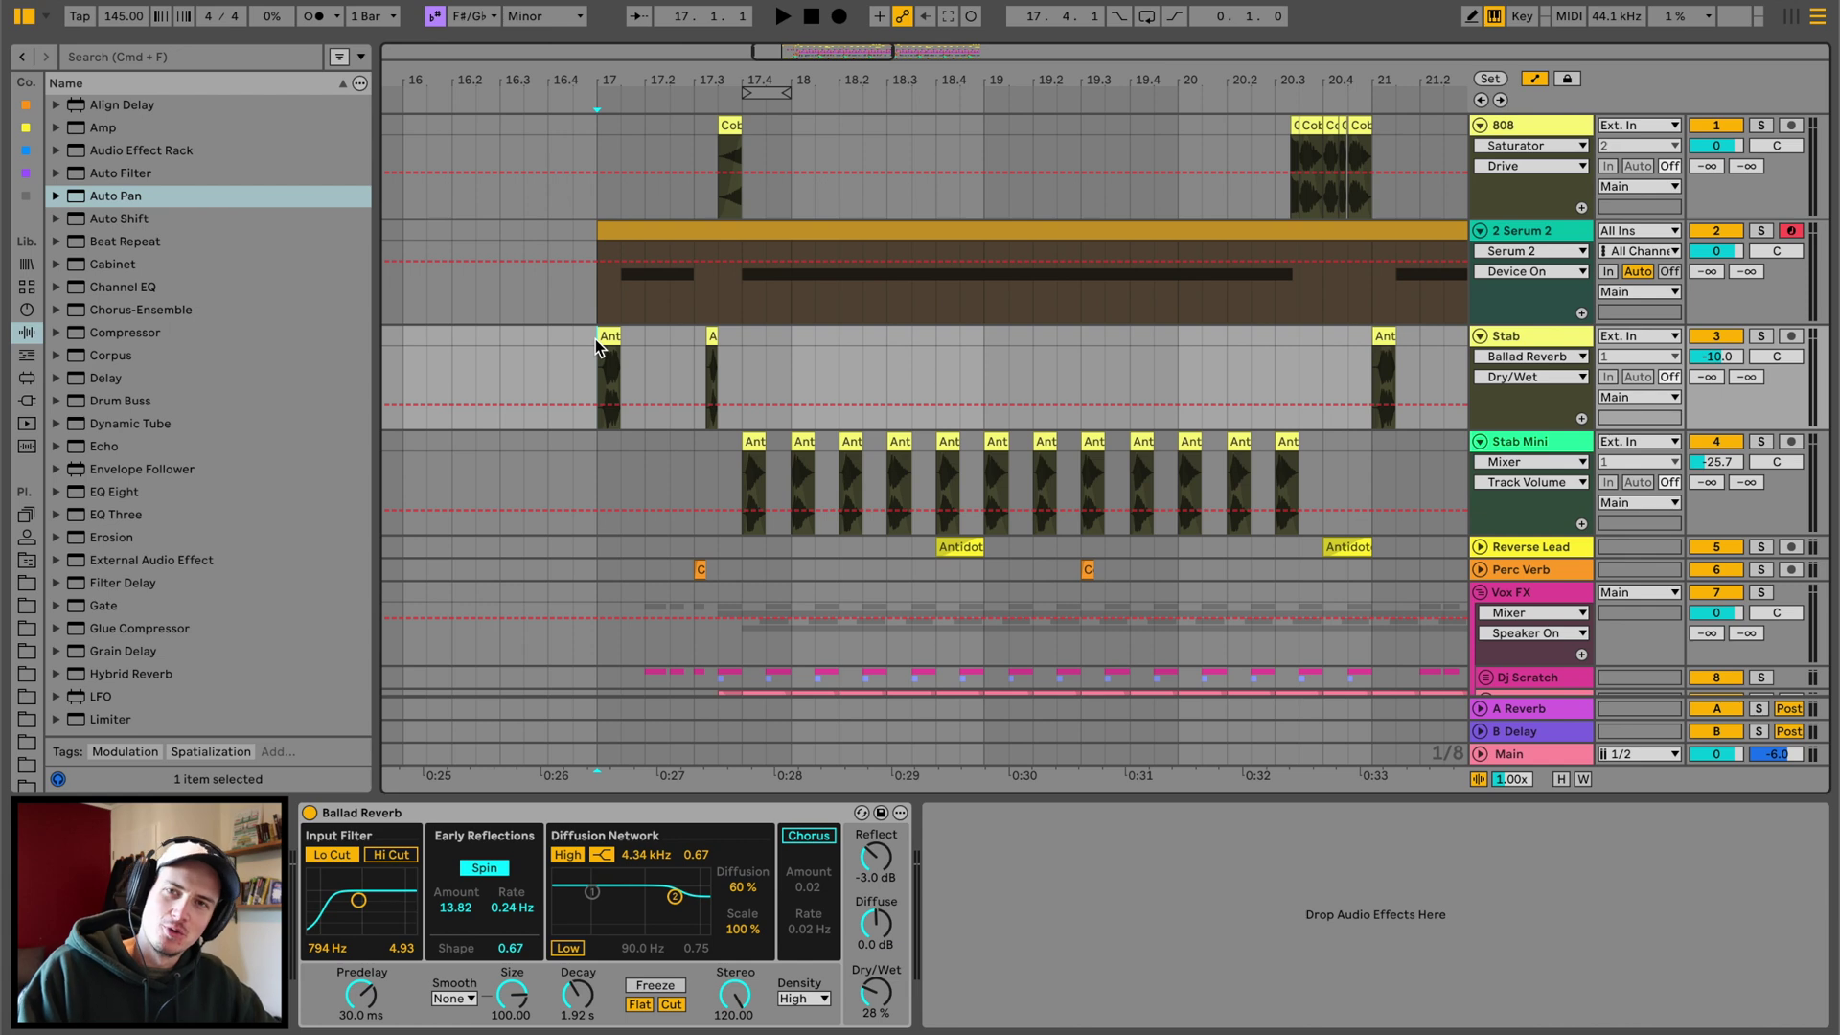
Audition the Serum 2 bass opening, then loop bars 17 to 17.4
click(743, 310)
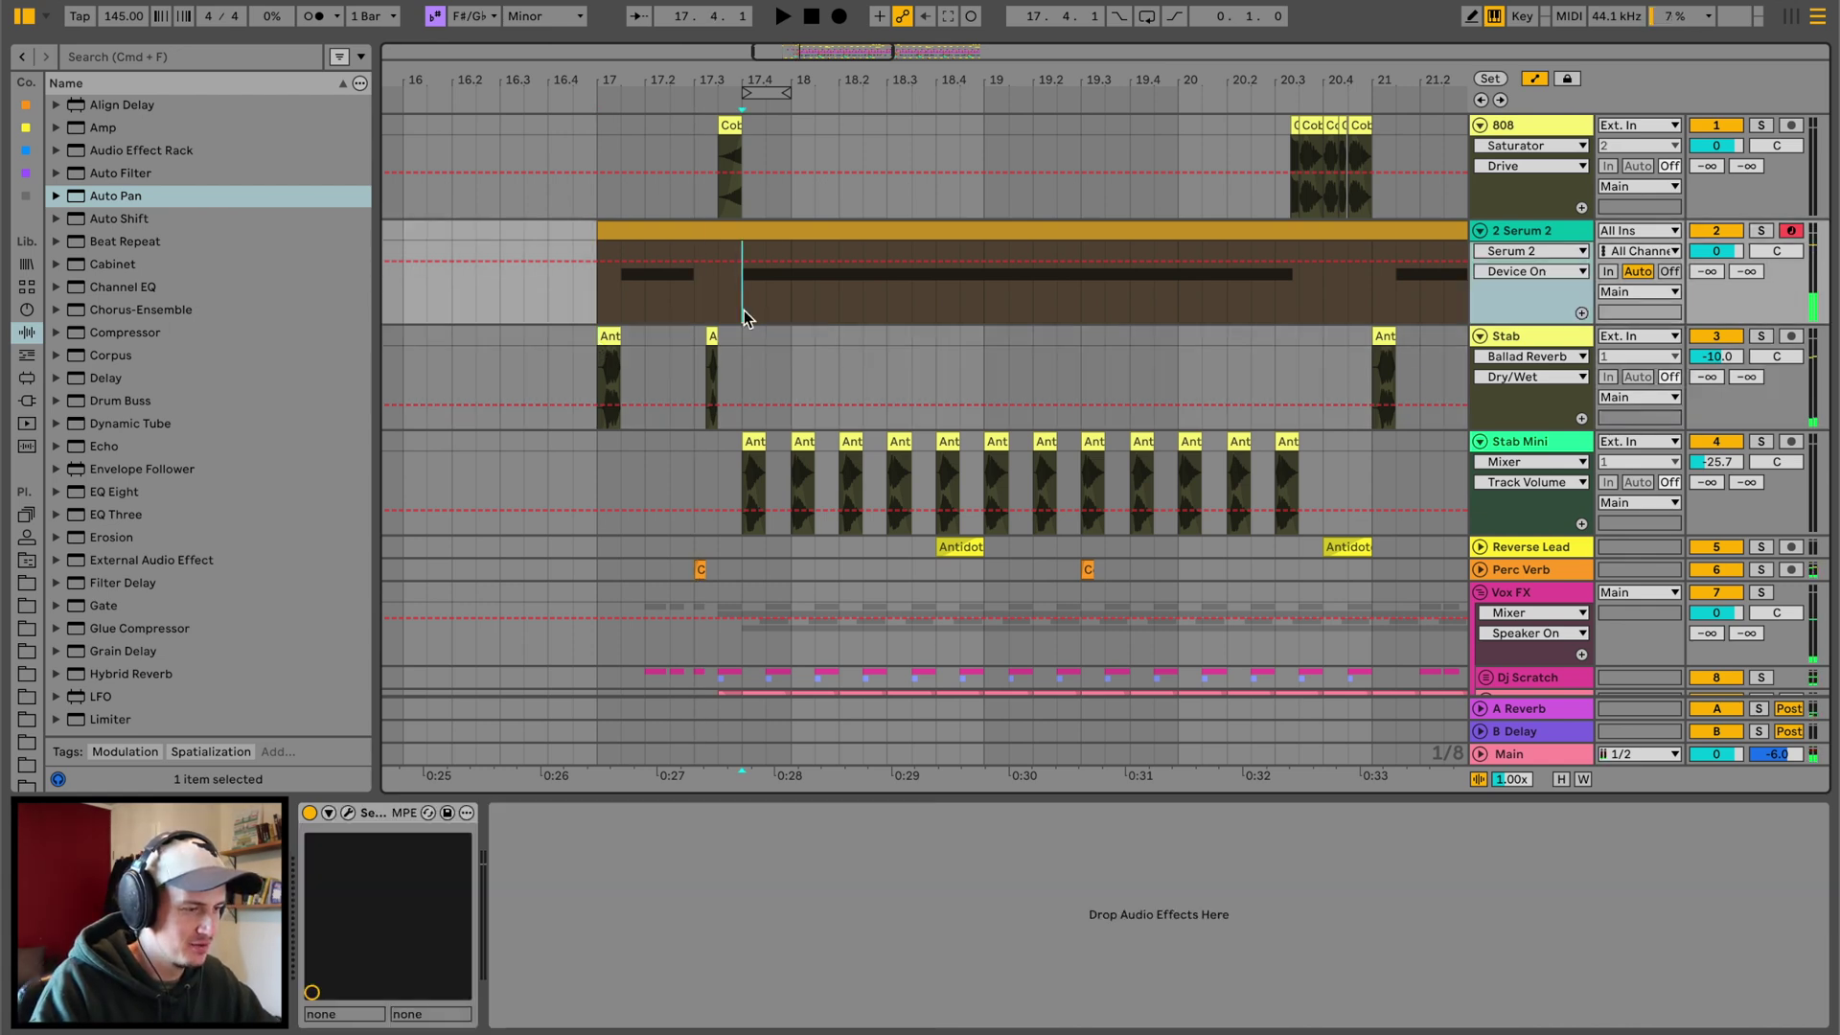
key(space)
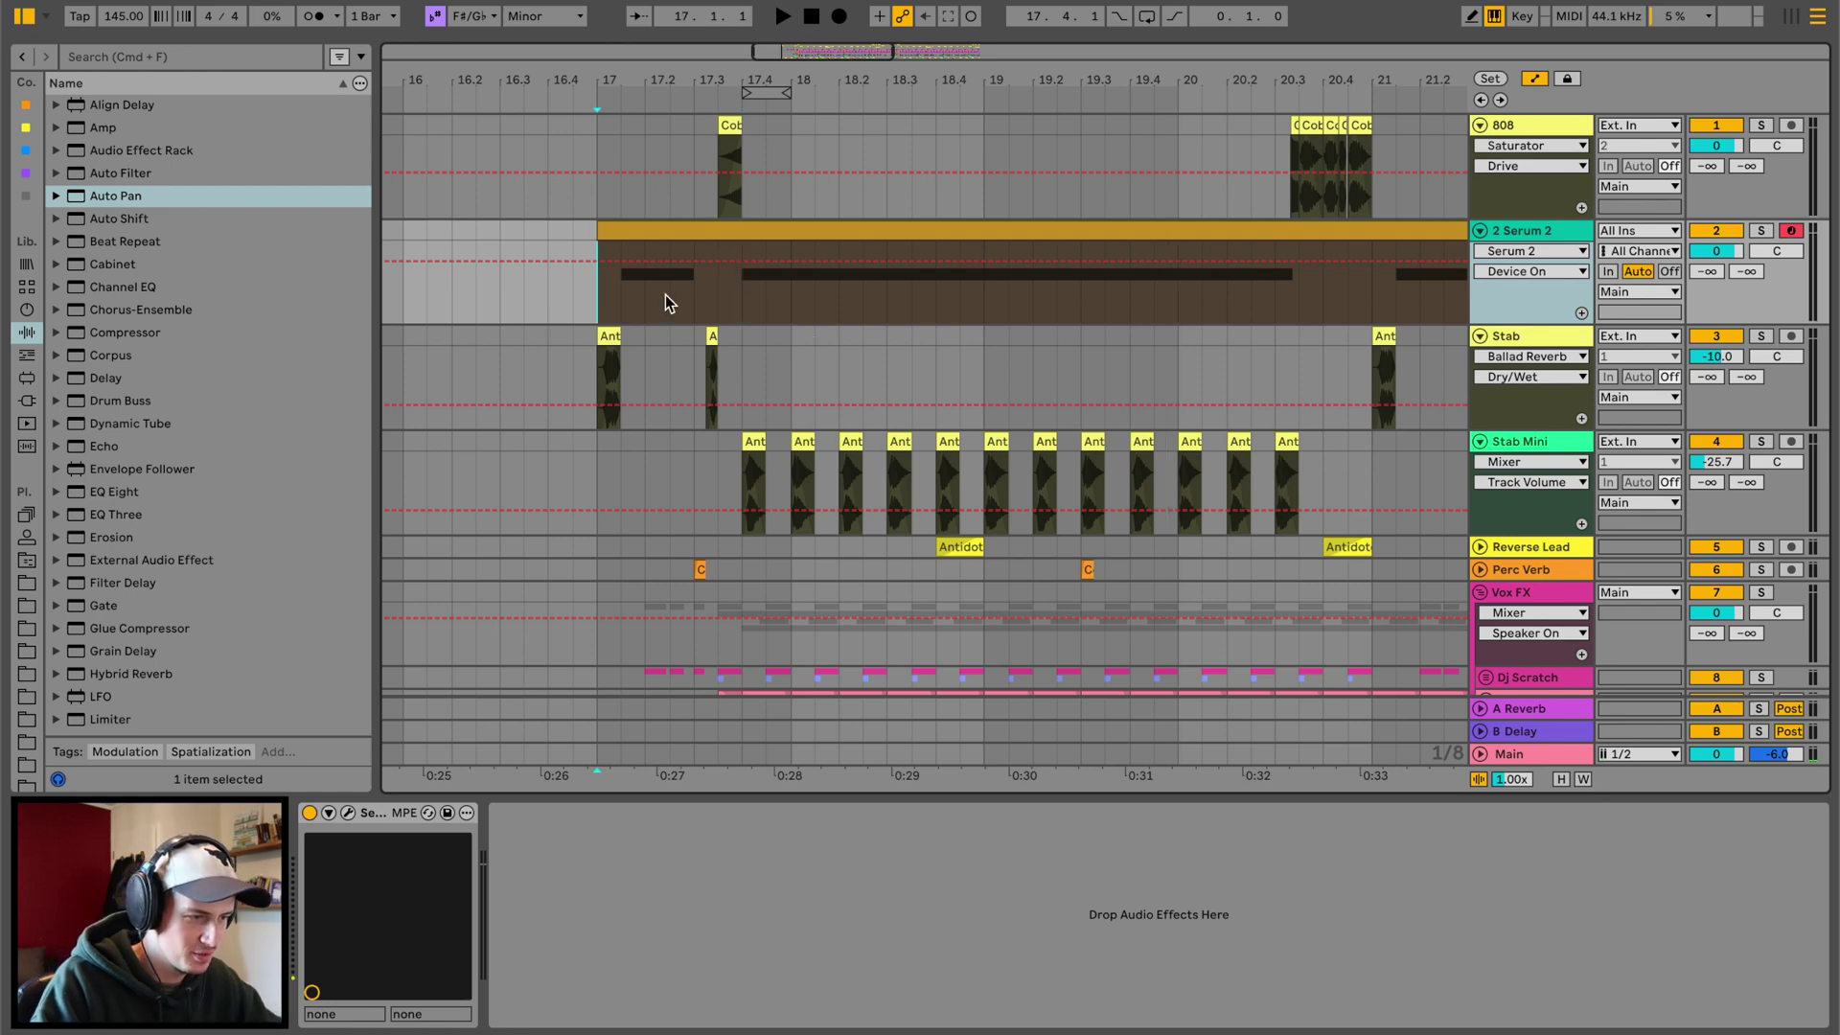
shift+click(741, 289)
key(ctrl+l)
Play the looped bass intro and reselect the clip's opening section
click(523, 340)
key(space)
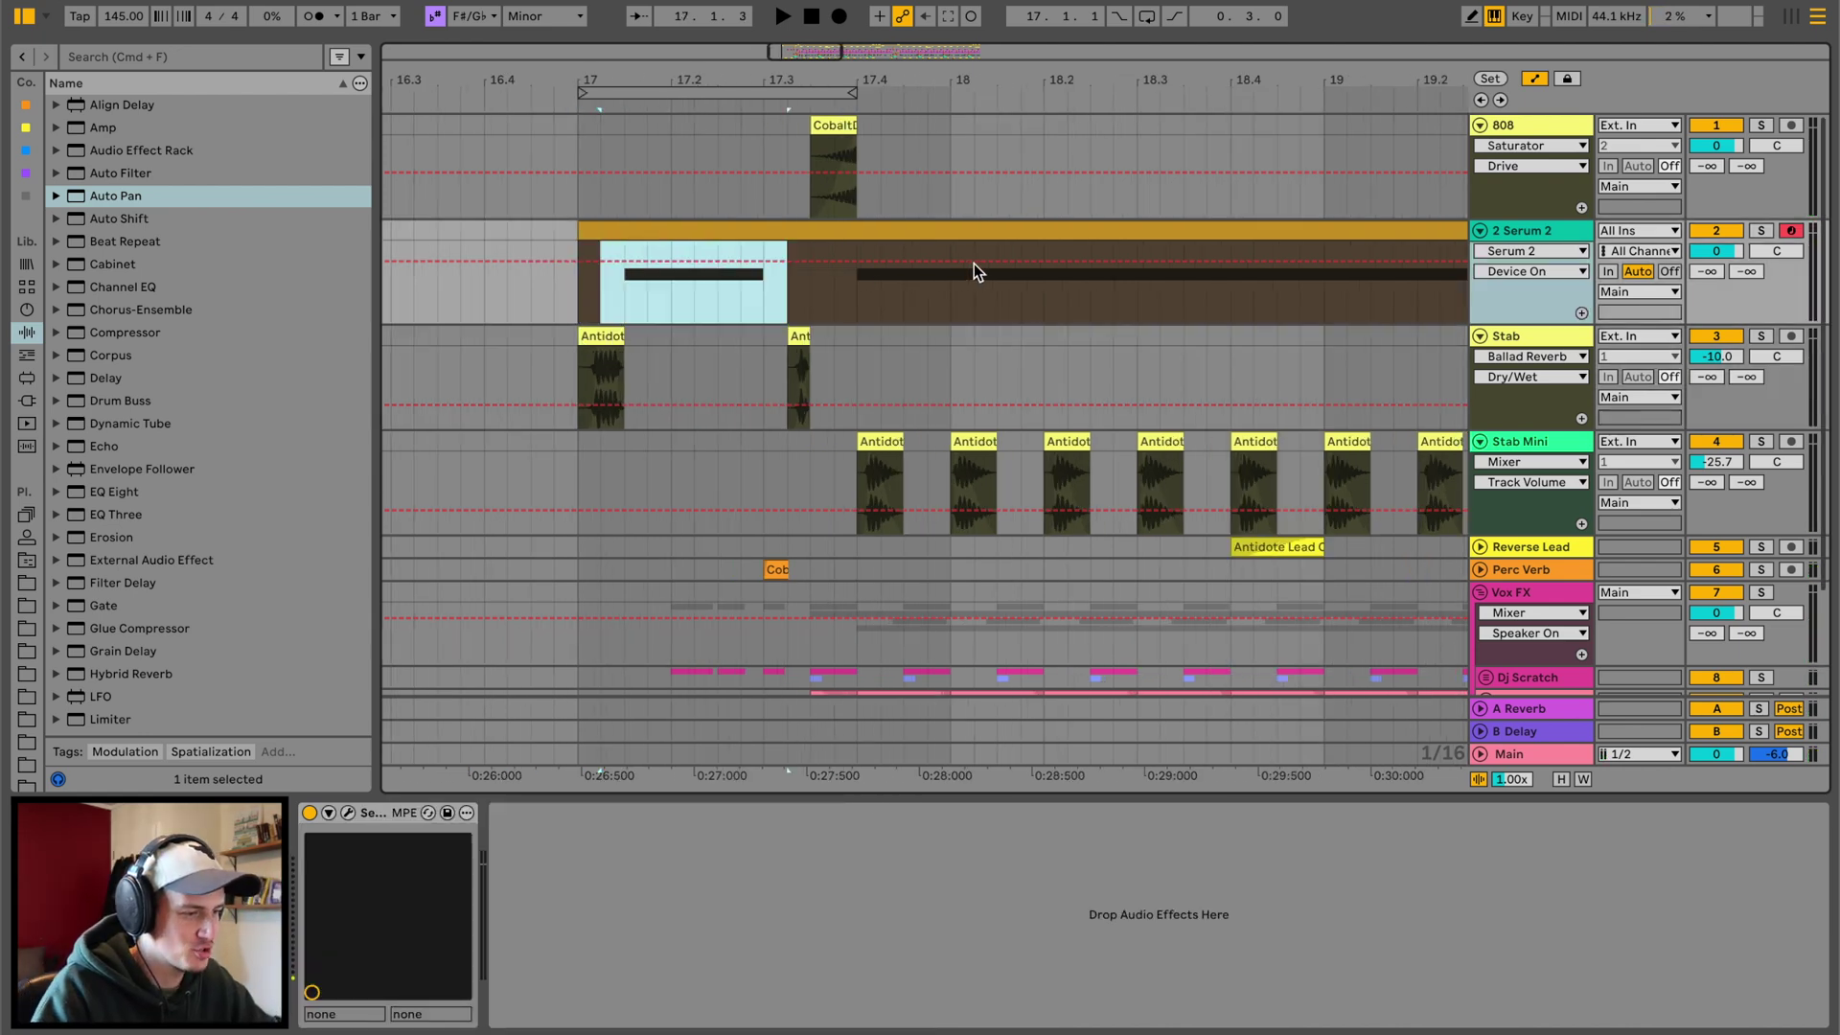
click(607, 309)
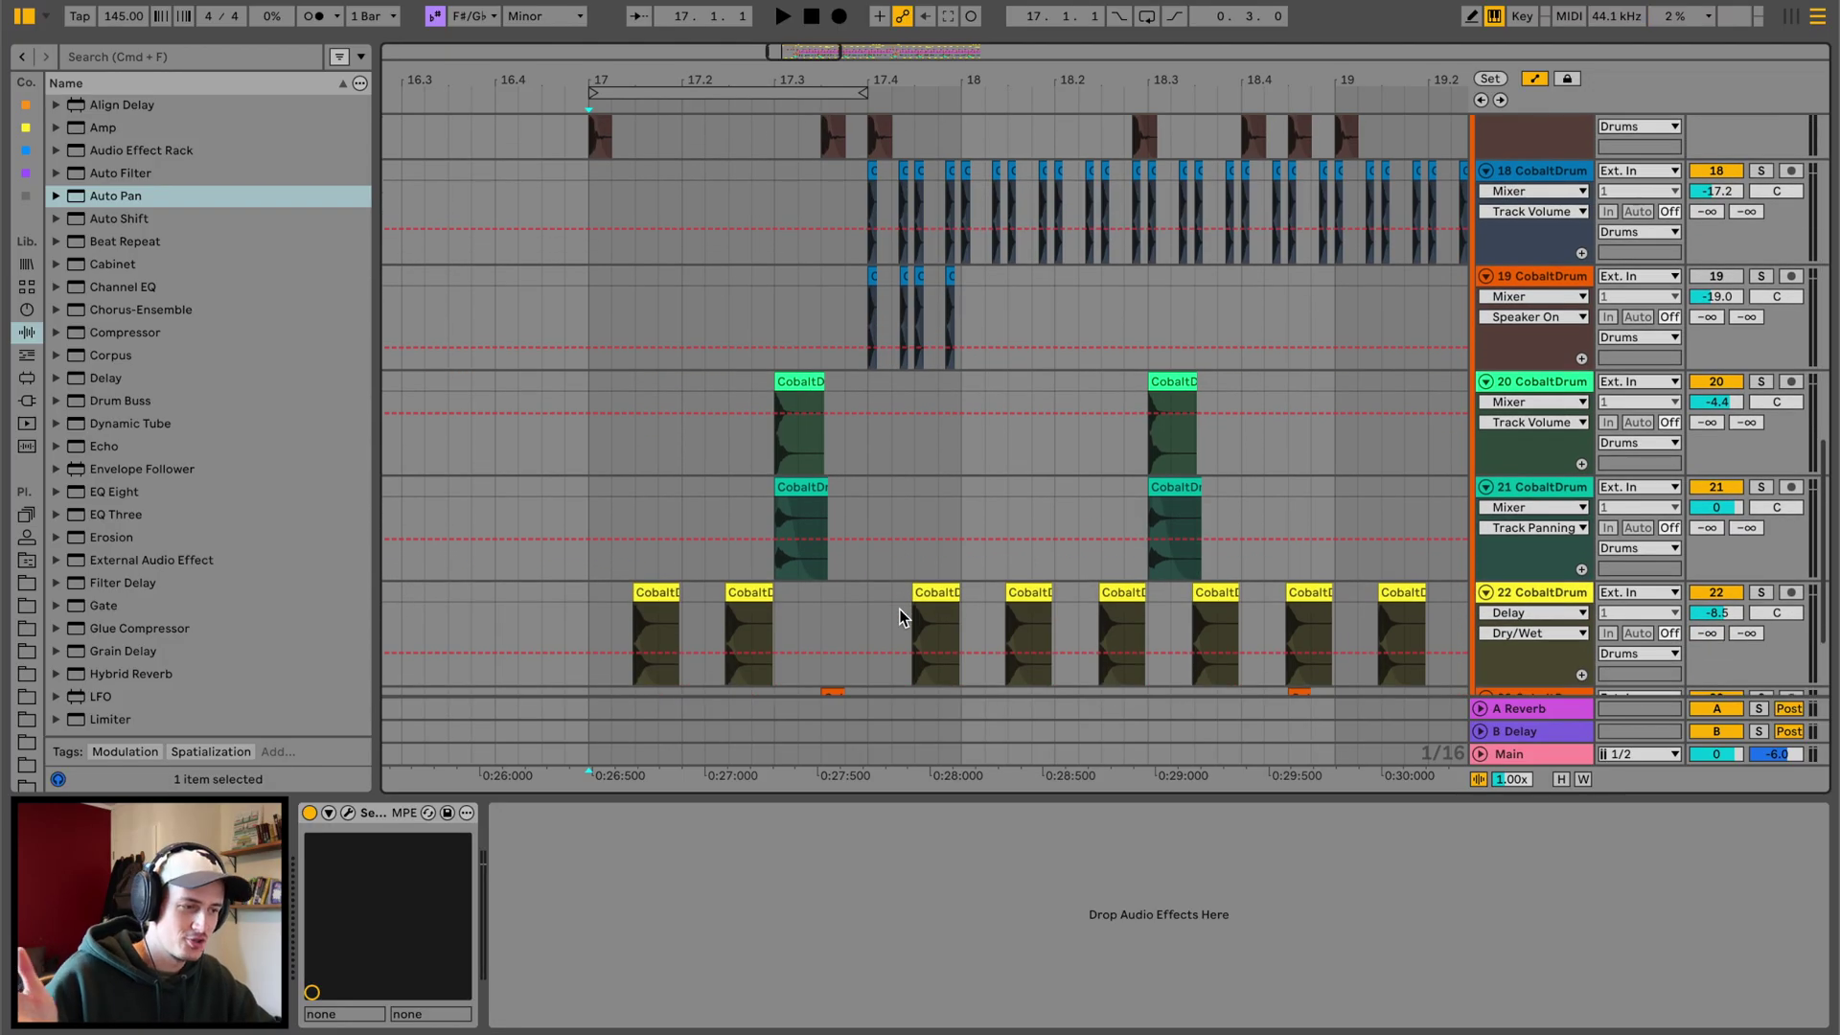
scroll(900, 608, up, 2)
scroll(848, 417, up, 3)
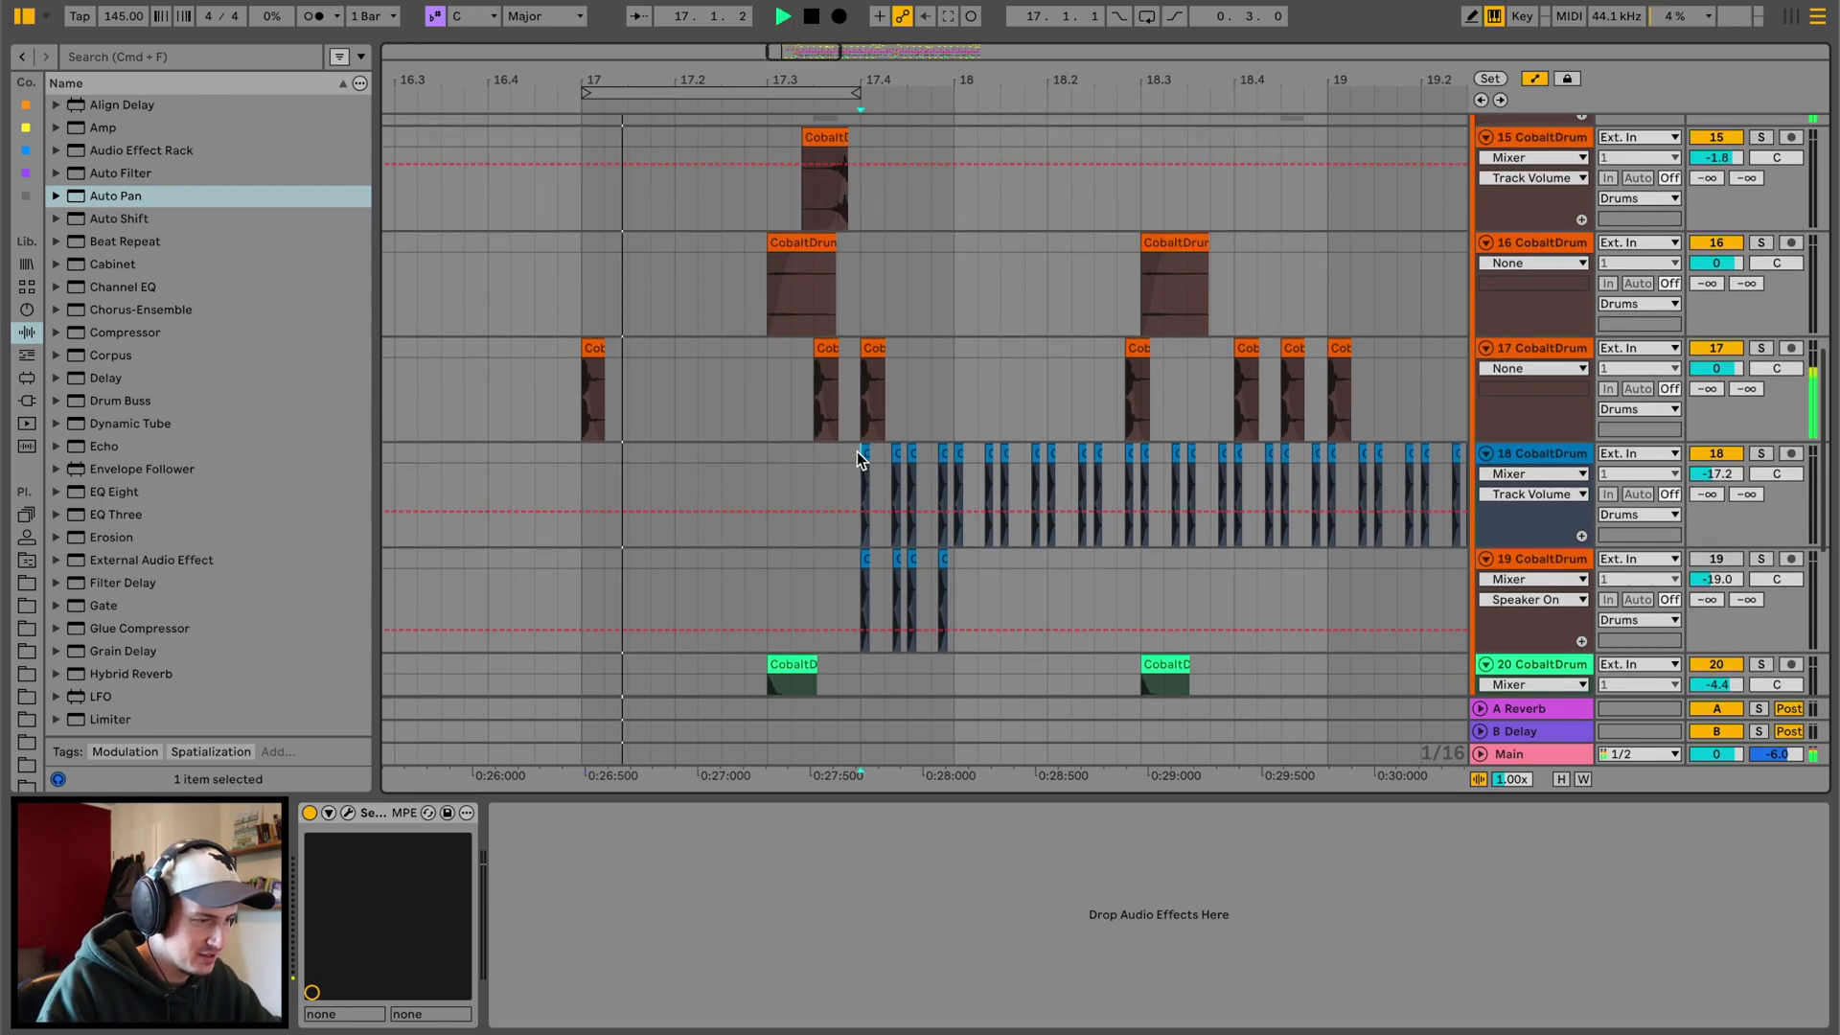
click(859, 457)
key(ctrl+c)
click(582, 454)
key(ctrl+v)
key(ctrl+v)
key(ctrl+v)
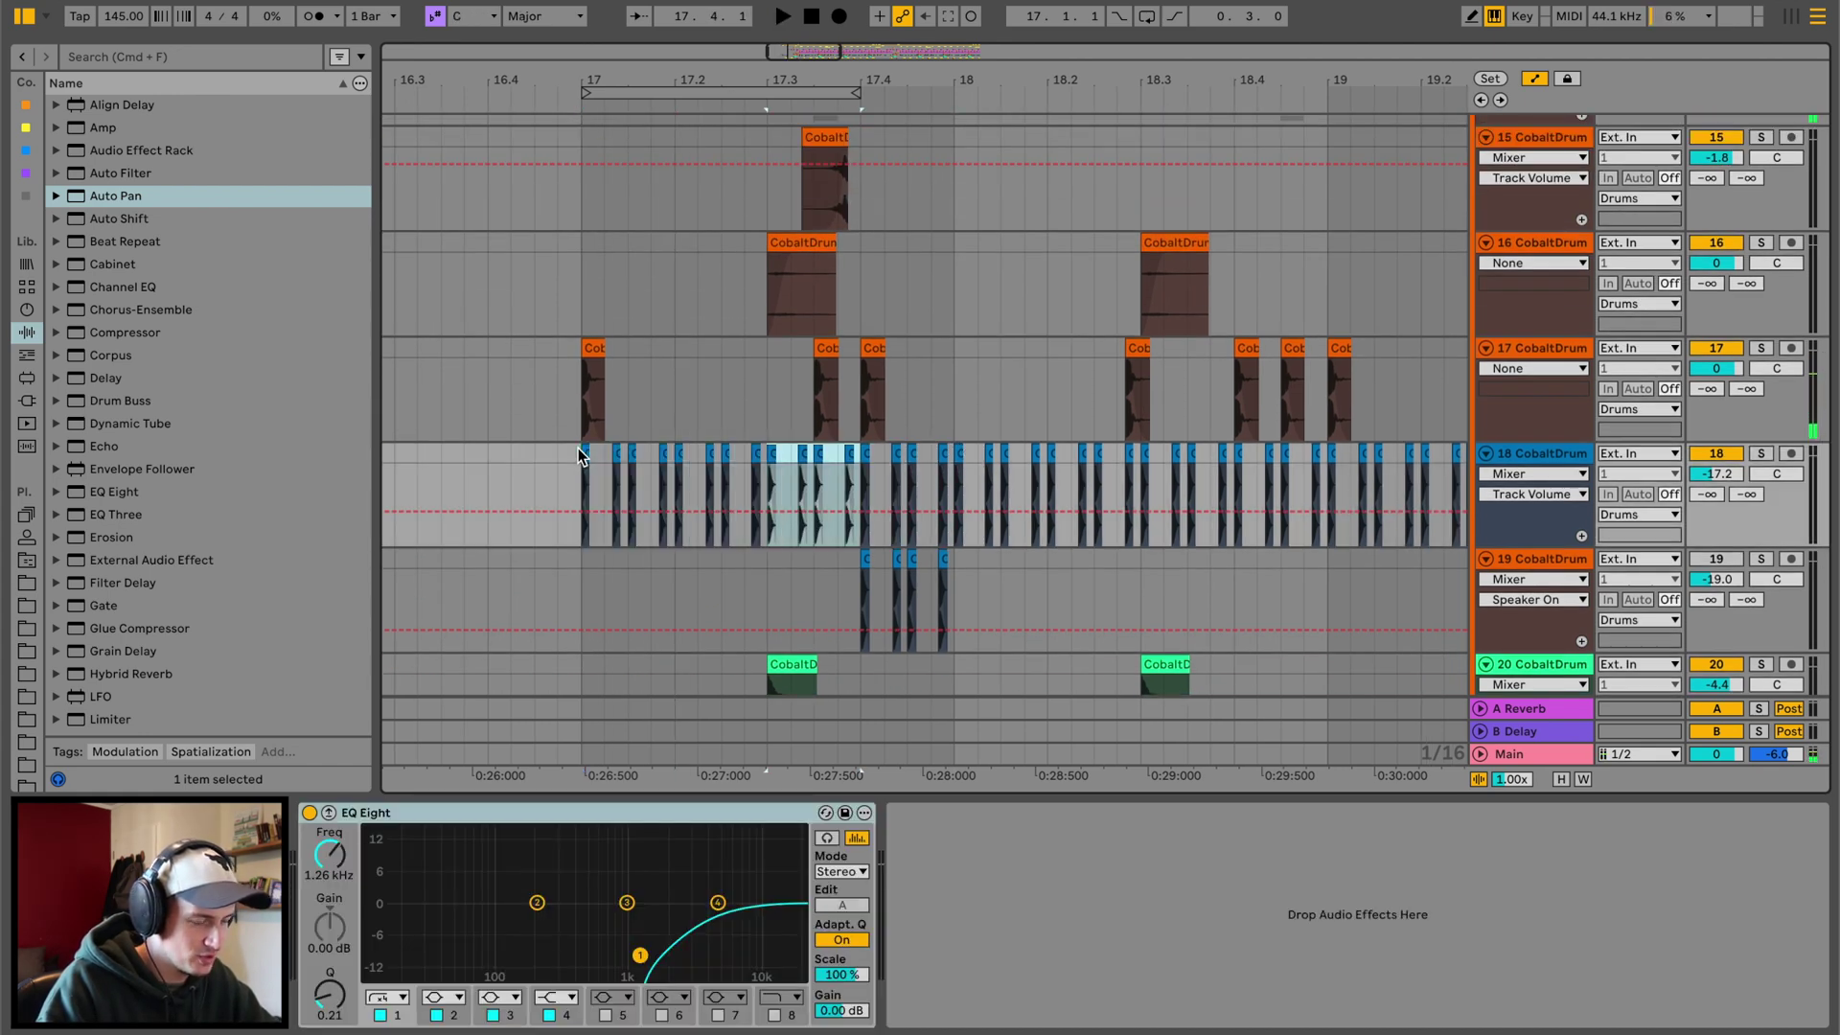
scroll(578, 448, up, 5)
scroll(873, 509, up, 2)
drag(853, 501, 935, 429)
key(ctrl+v)
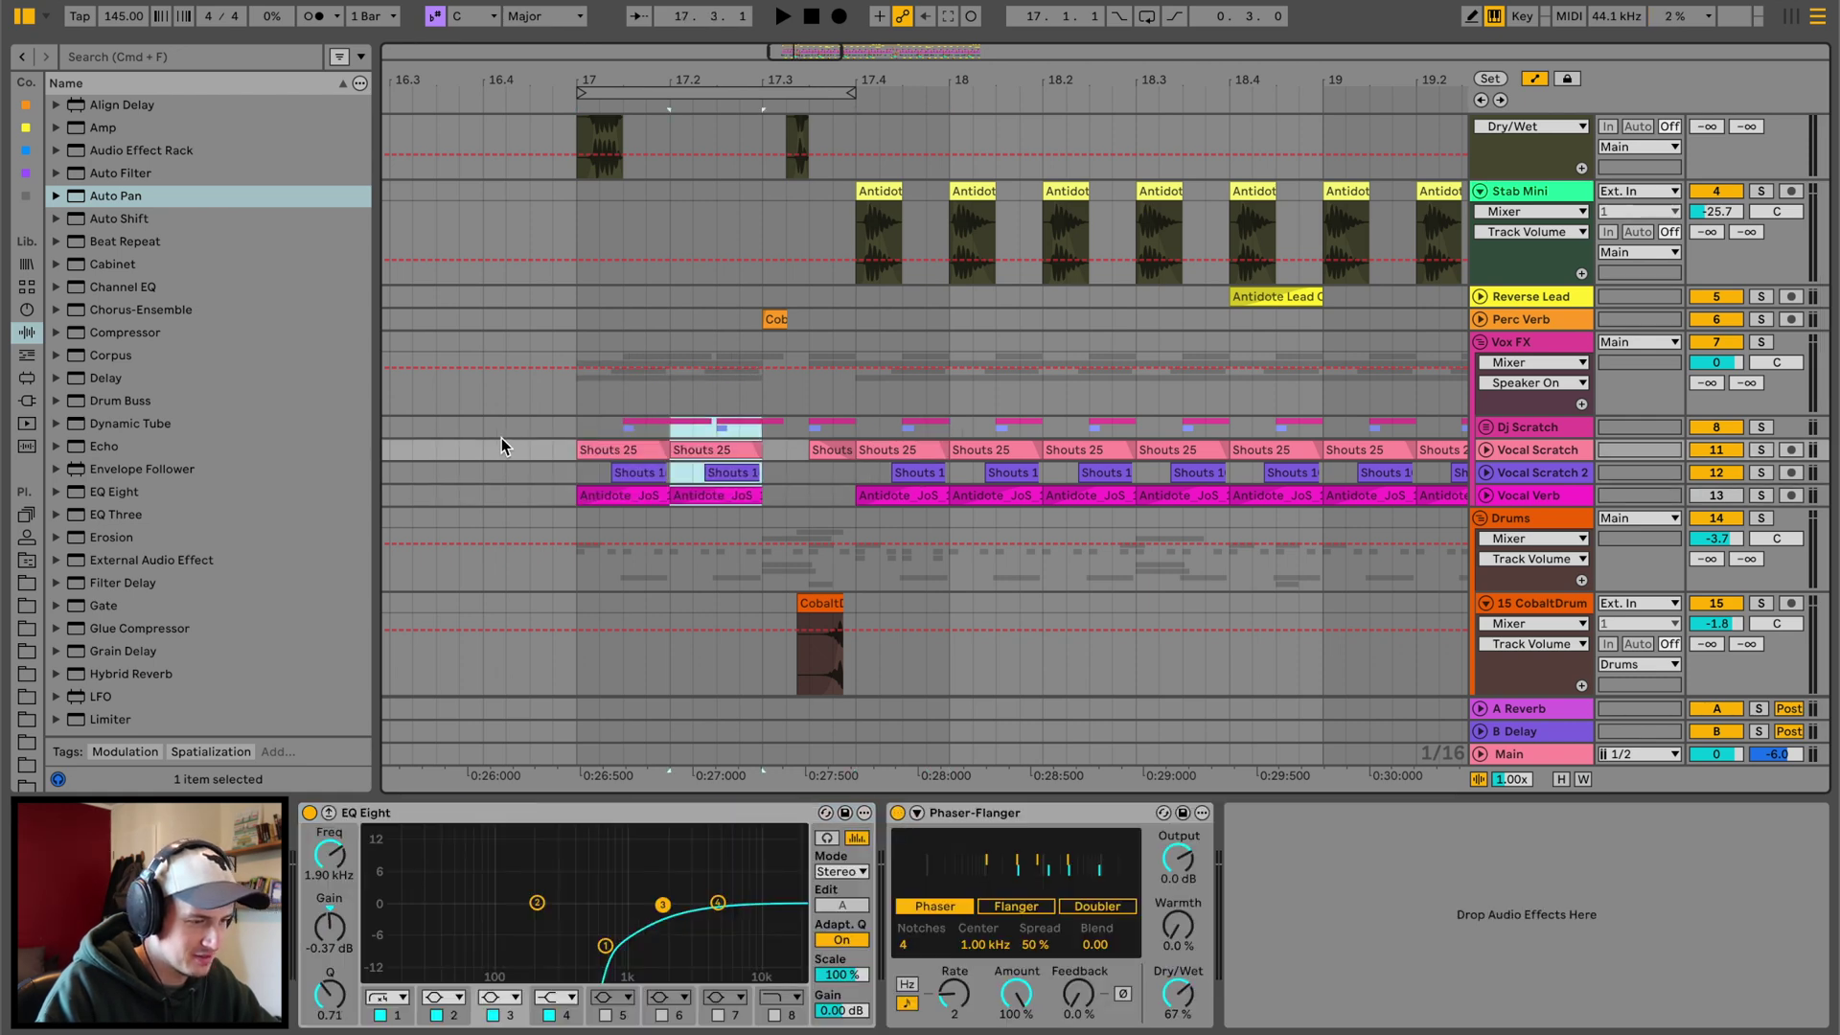
key(ctrl+v)
click(477, 426)
key(space)
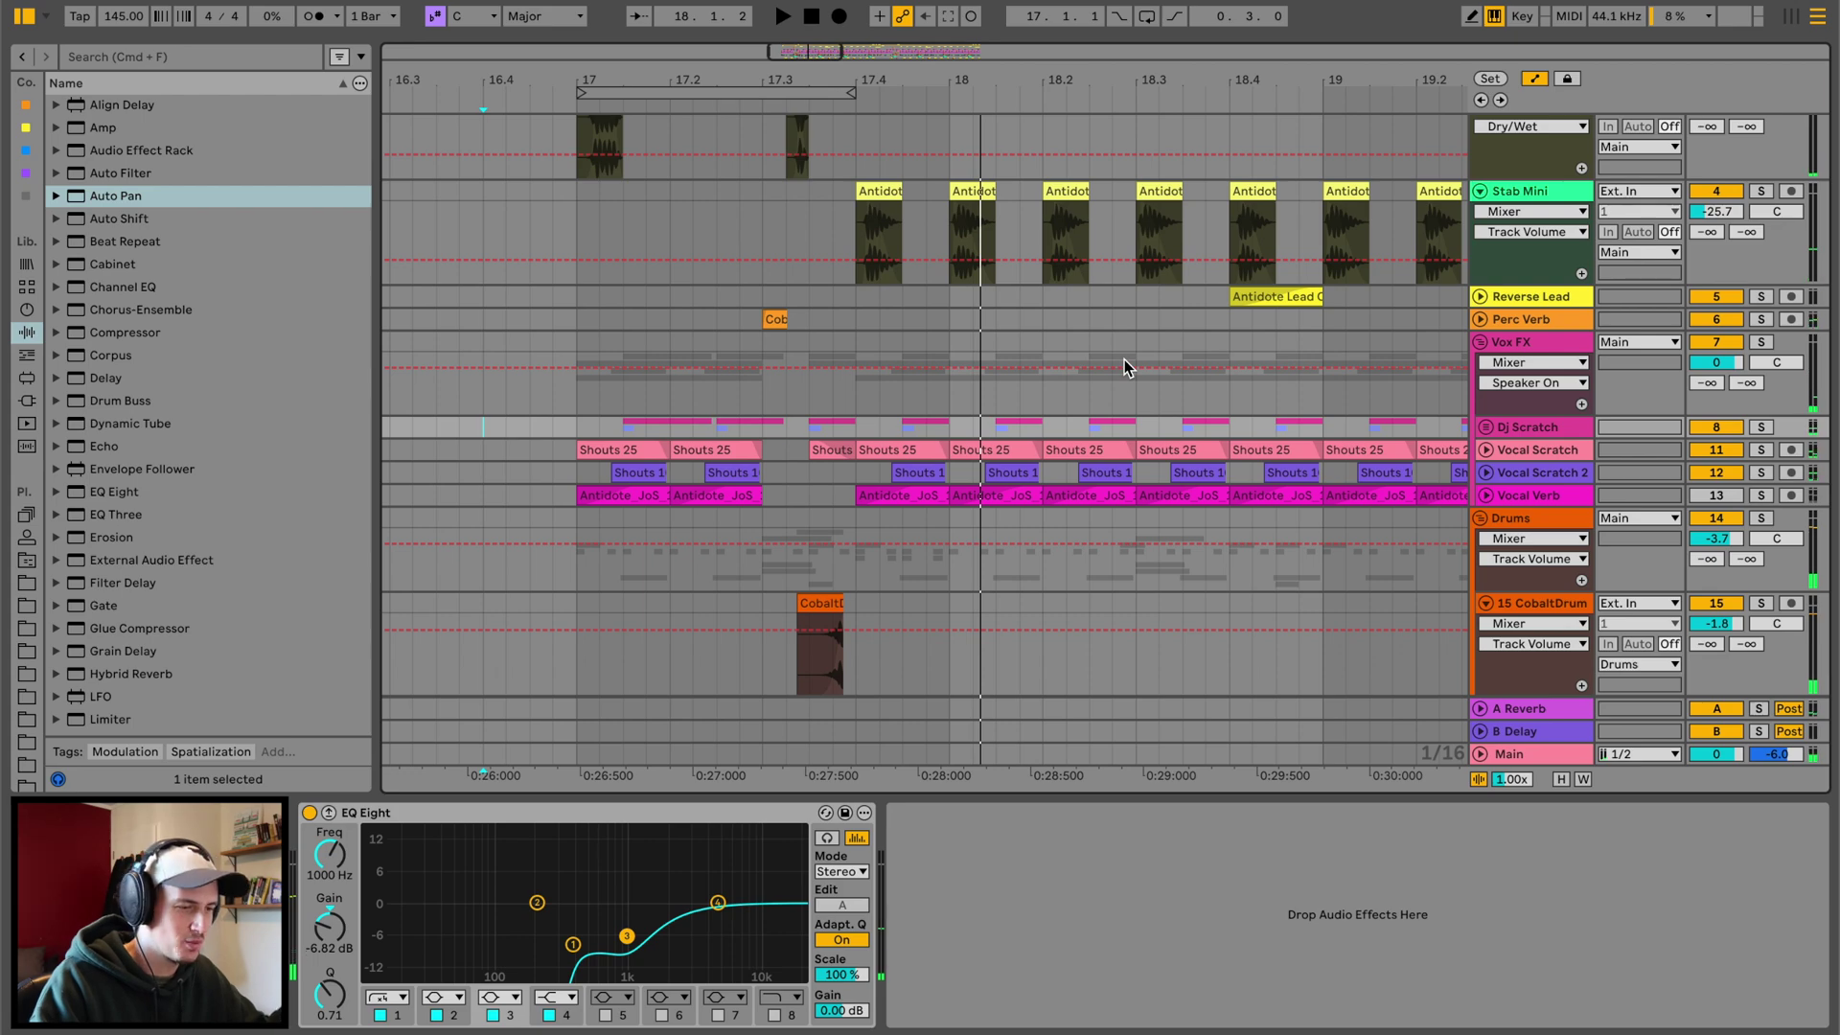
scroll(864, 345, down, 5)
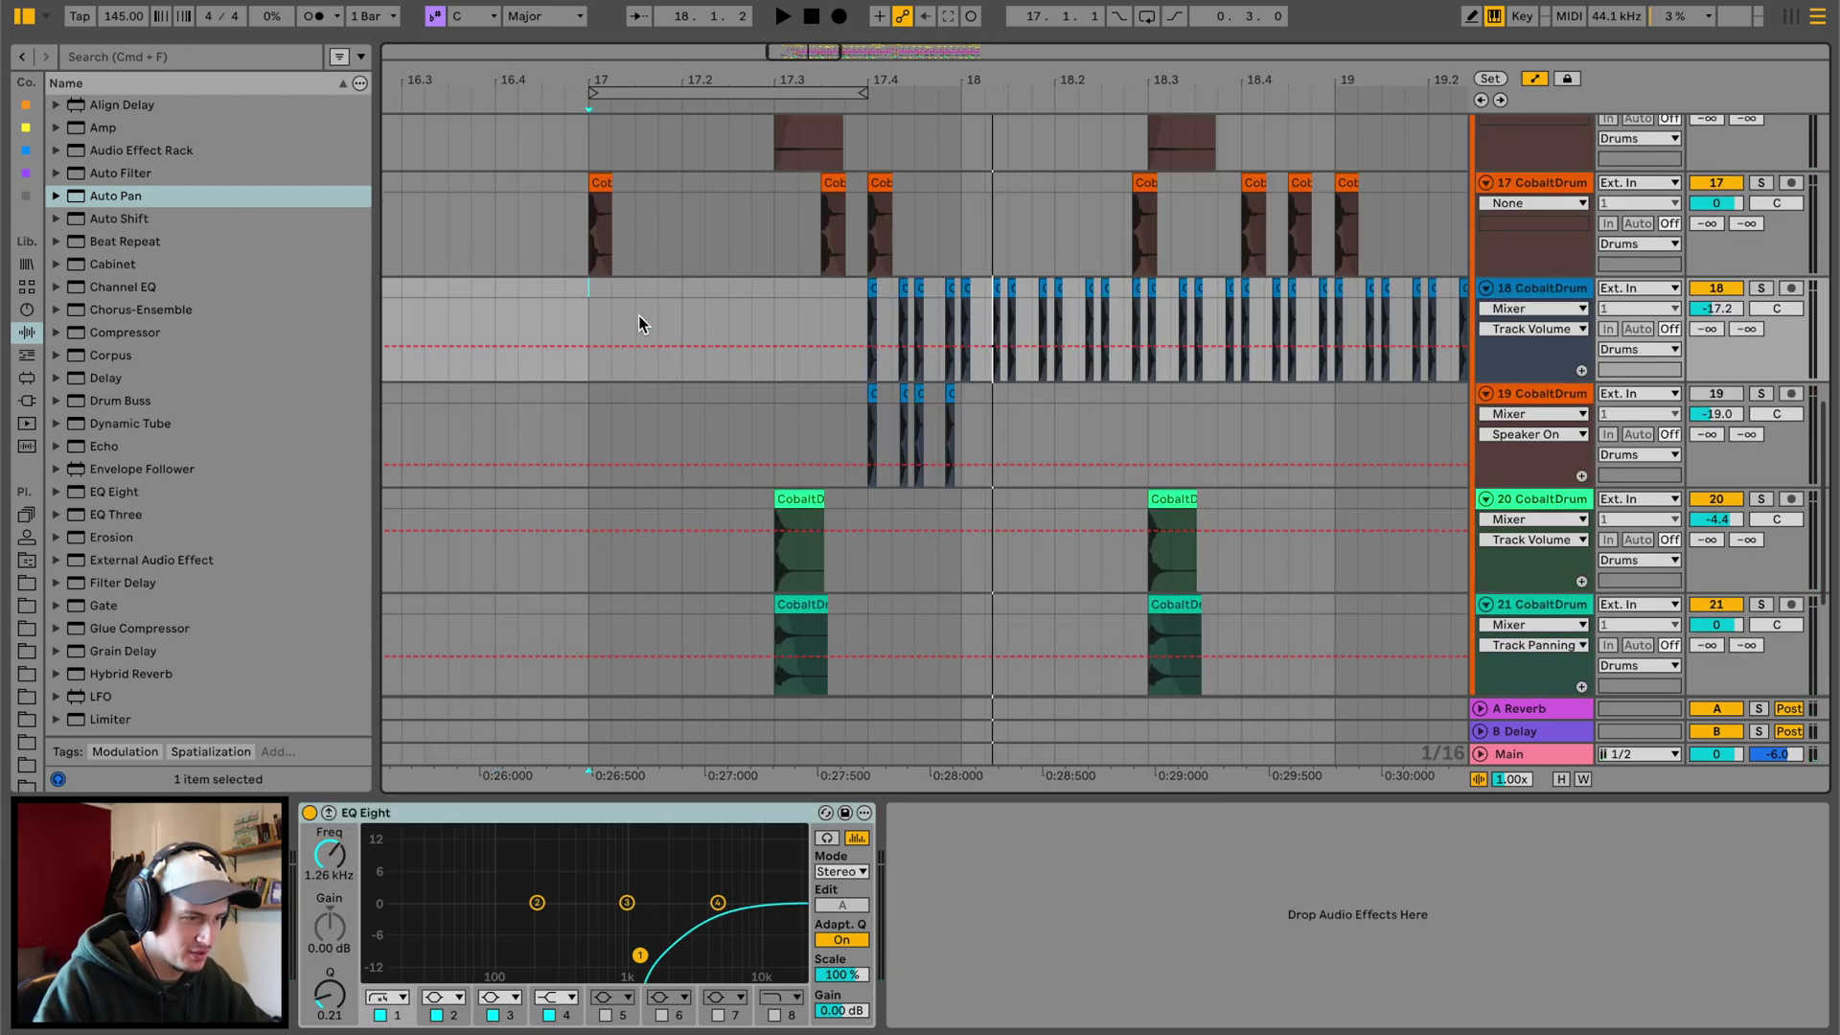
click(561, 305)
scroll(611, 313, up, 3)
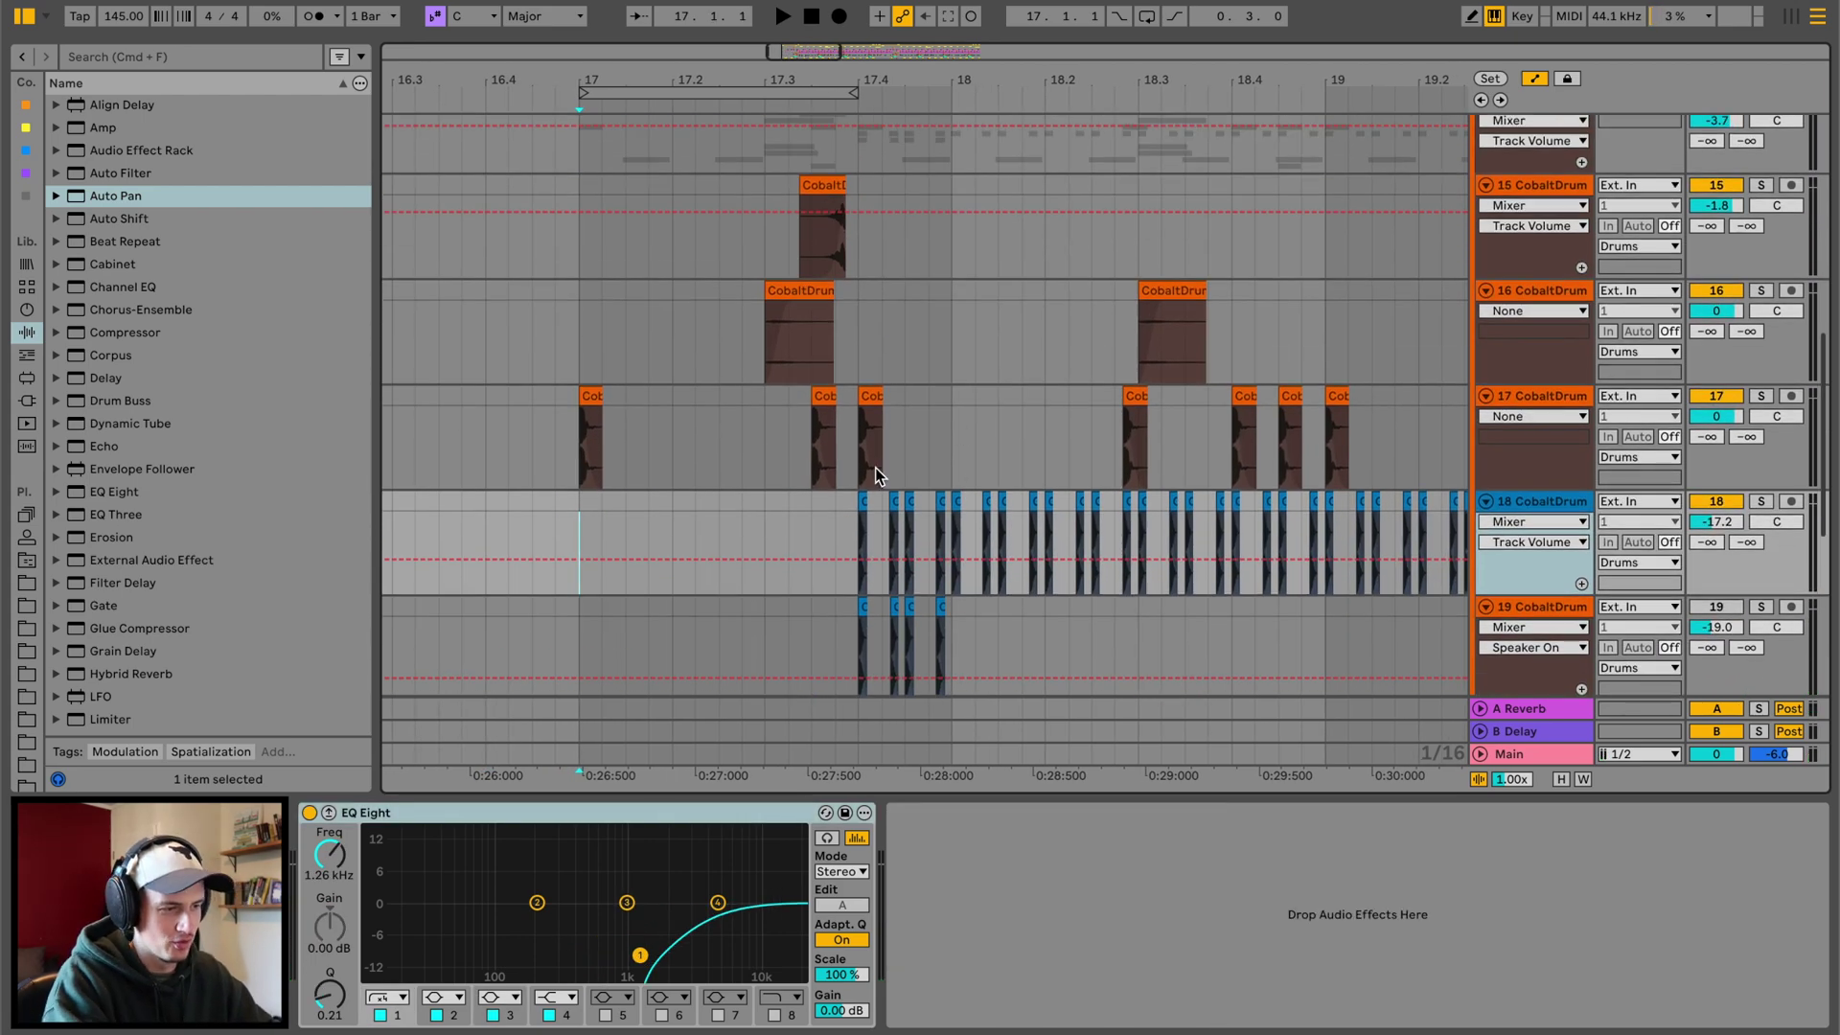
scroll(863, 431, up, 3)
scroll(857, 369, up, 3)
scroll(857, 370, down, 2)
click(855, 427)
key(space)
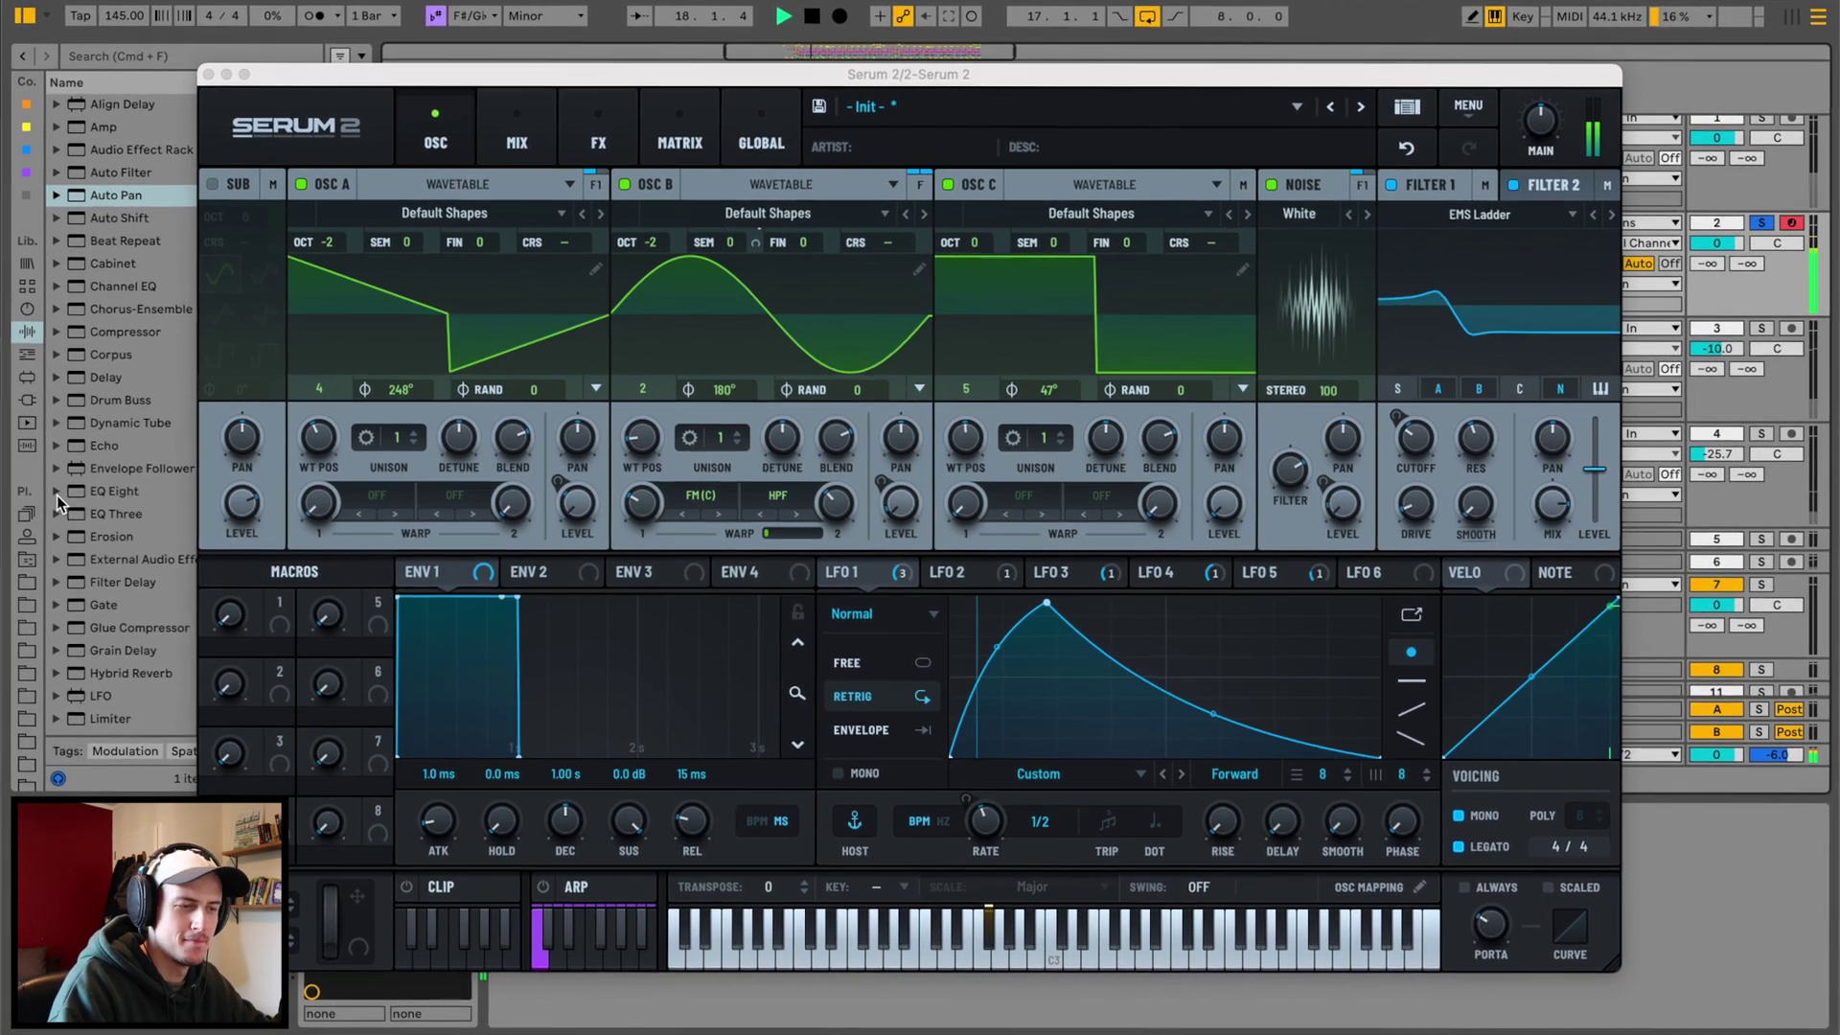
key(space)
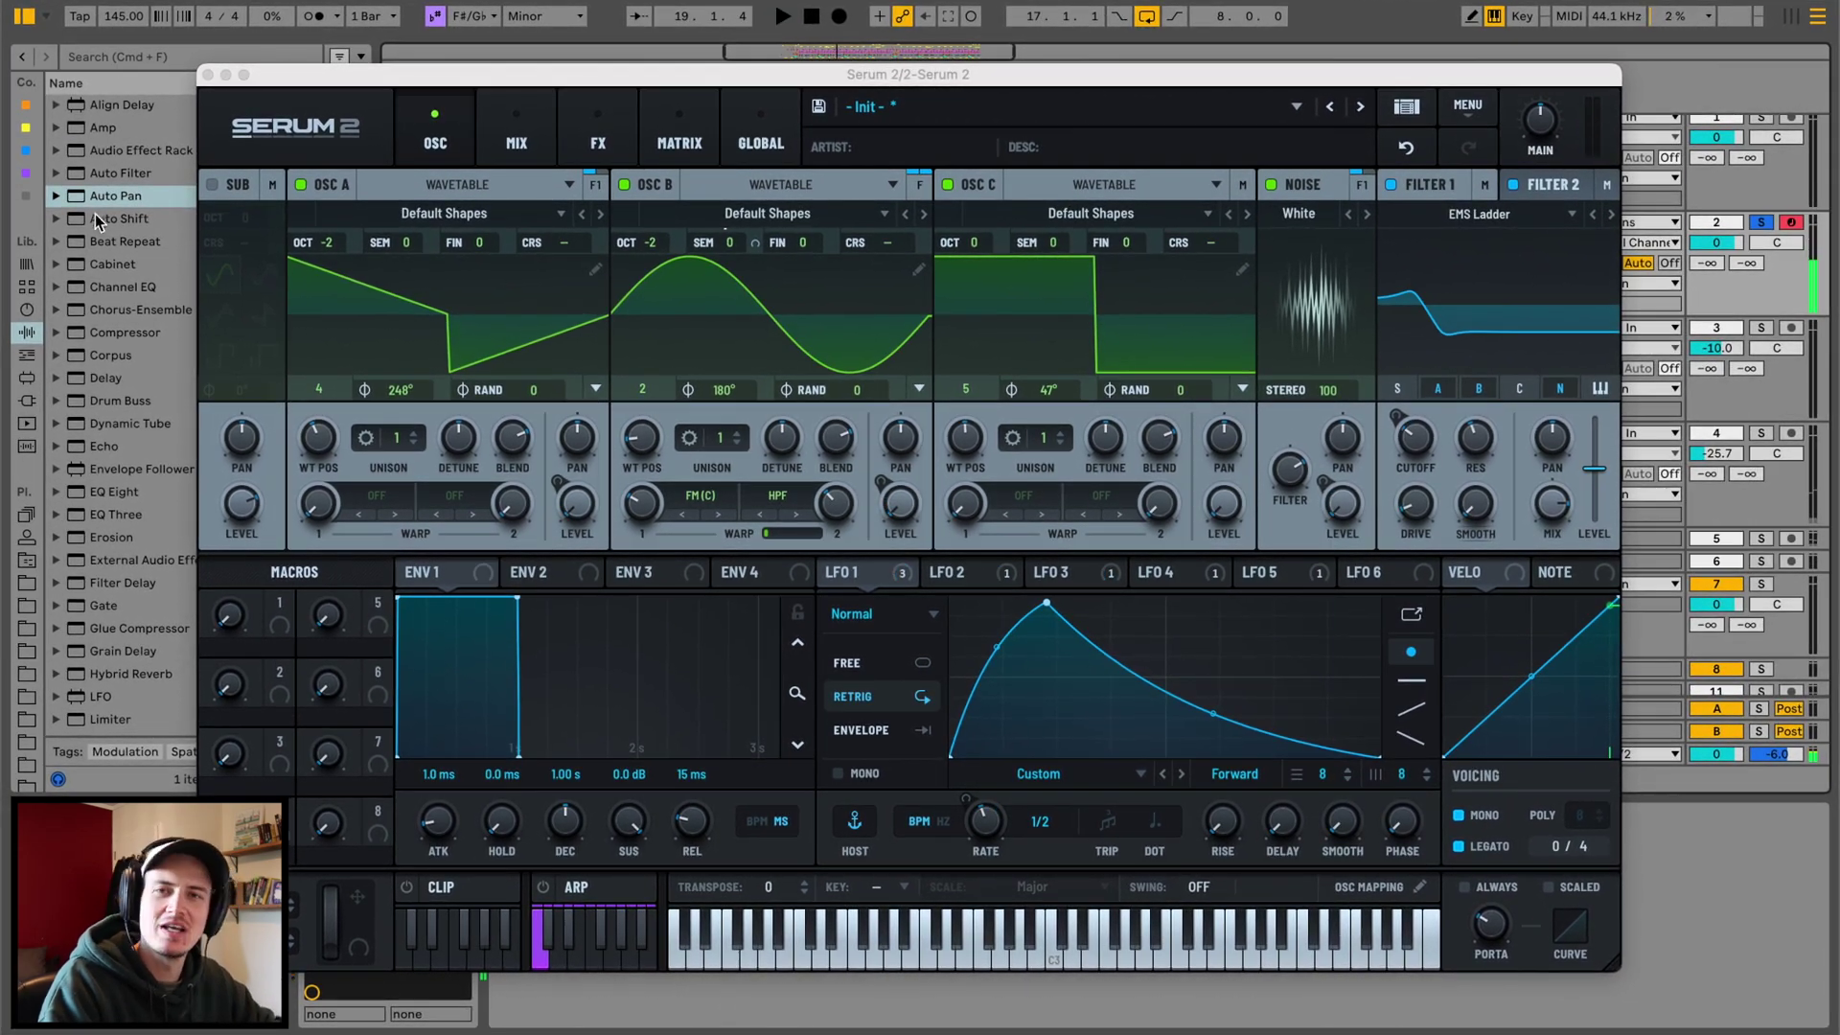